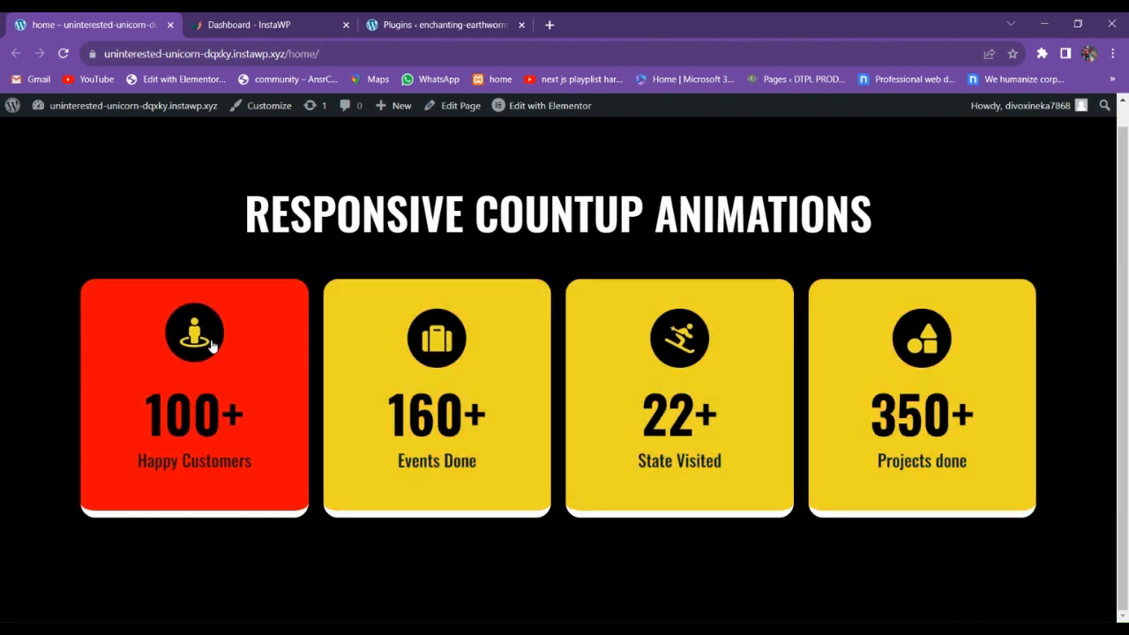
View the demo page with the counter cards in responsive device emulation at a width of about 387 px.
{"action": "right_click", "coordinate": [39, 219]}
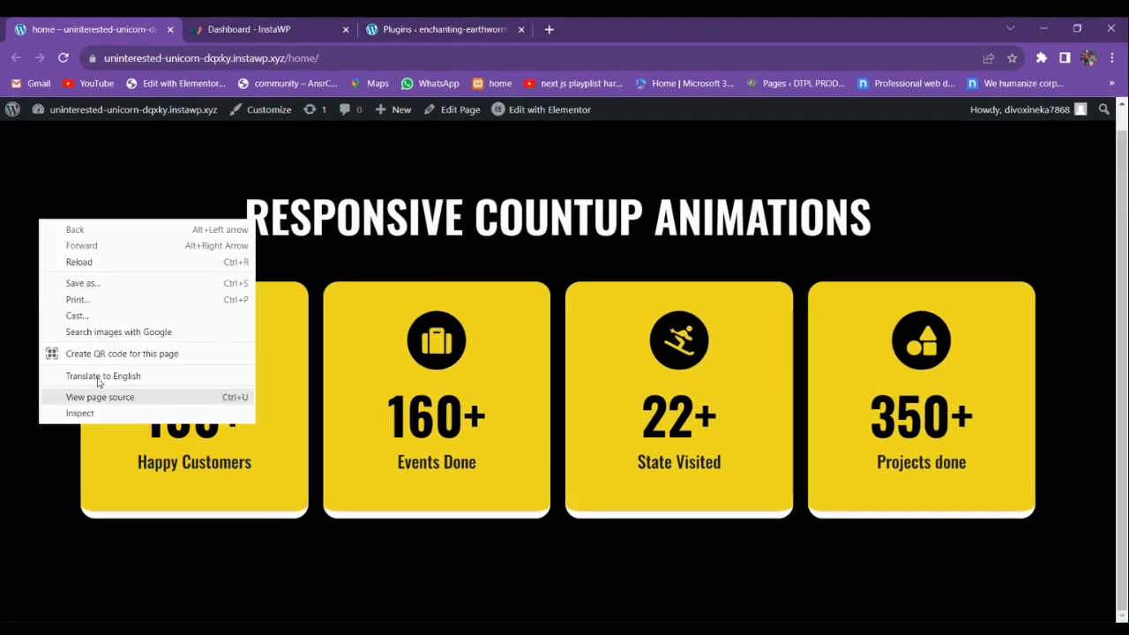
{"action": "left_click", "coordinate": [90, 412]}
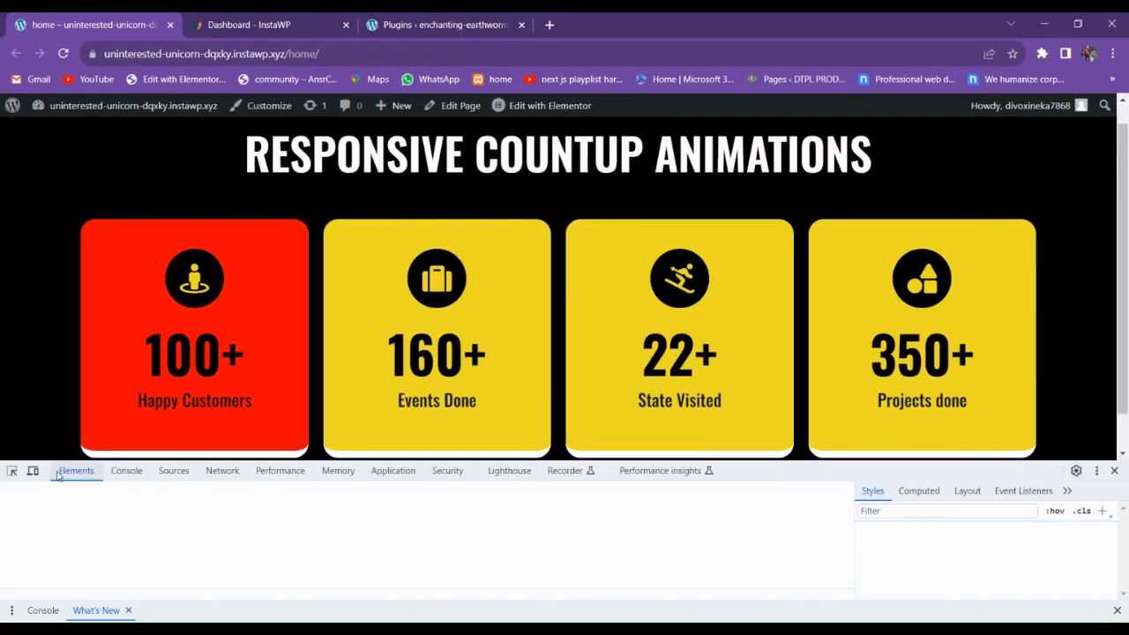
{"action": "left_click", "coordinate": [33, 470]}
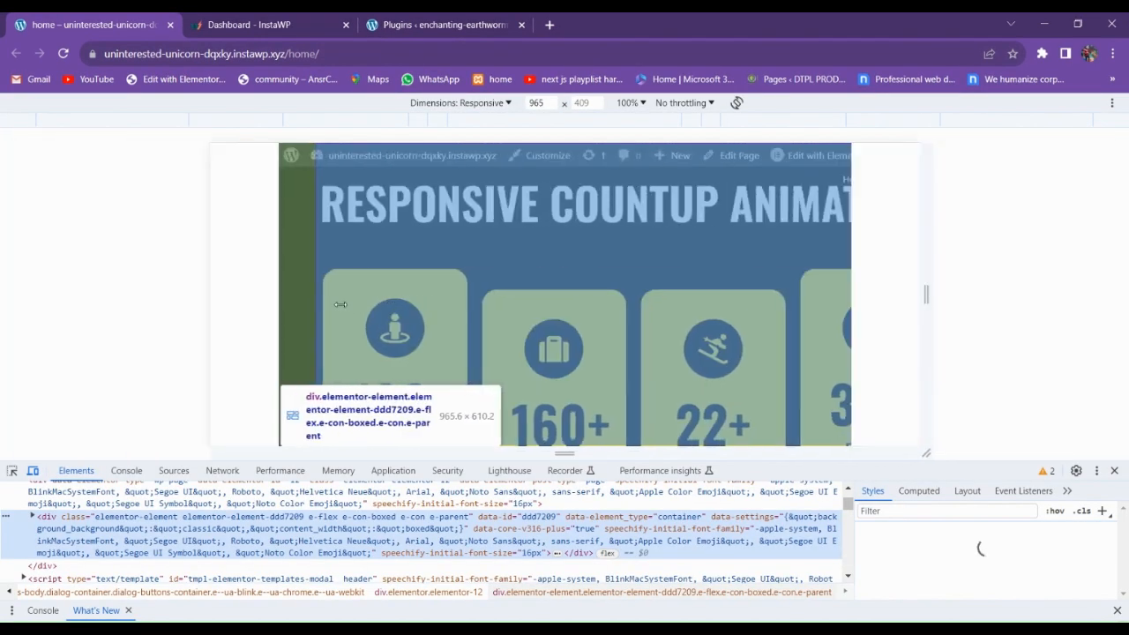
{"action": "left_click_drag", "start_coordinate": [341, 304], "coordinate": [418, 293]}
{"action": "scroll", "coordinate": [538, 293], "scroll_direction": "down", "scroll_amount": 3}
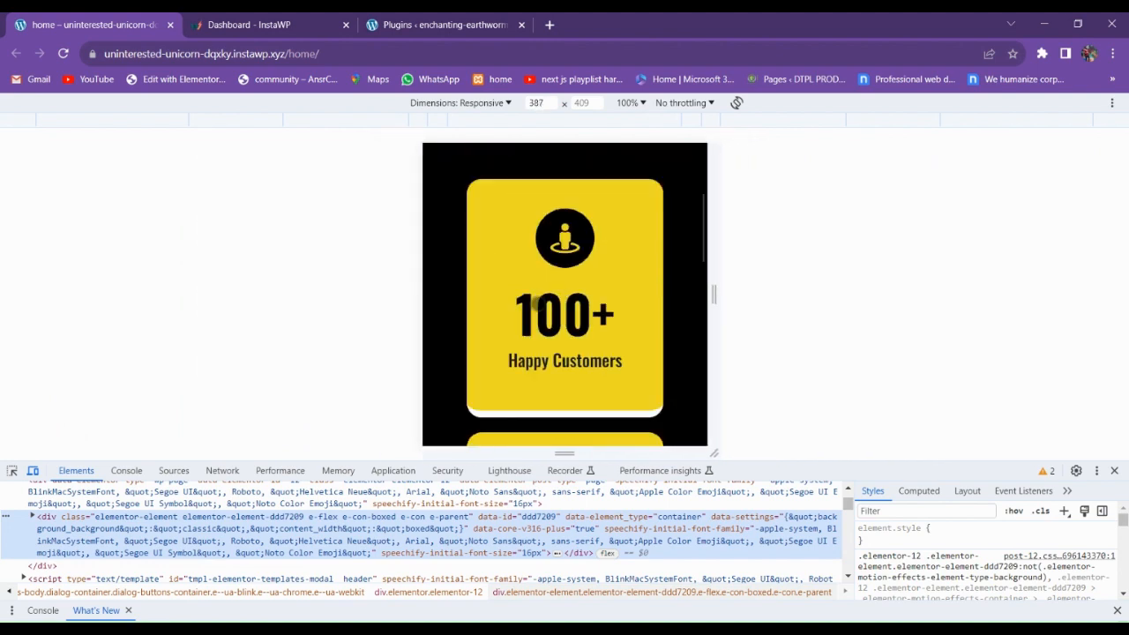
Examine the heading and the four counter cards' count-up animations at mobile width, then close the developer tools and reload the page.
{"action": "scroll", "coordinate": [534, 305], "scroll_direction": "up", "scroll_amount": 3}
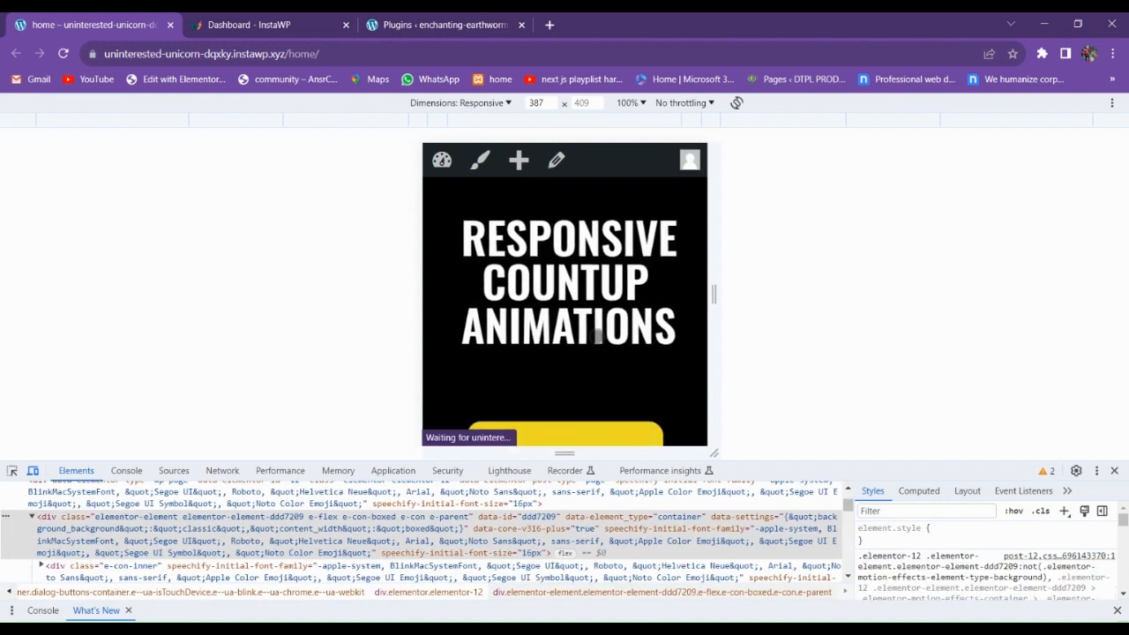
{"action": "scroll", "coordinate": [598, 334], "scroll_direction": "down", "scroll_amount": 5}
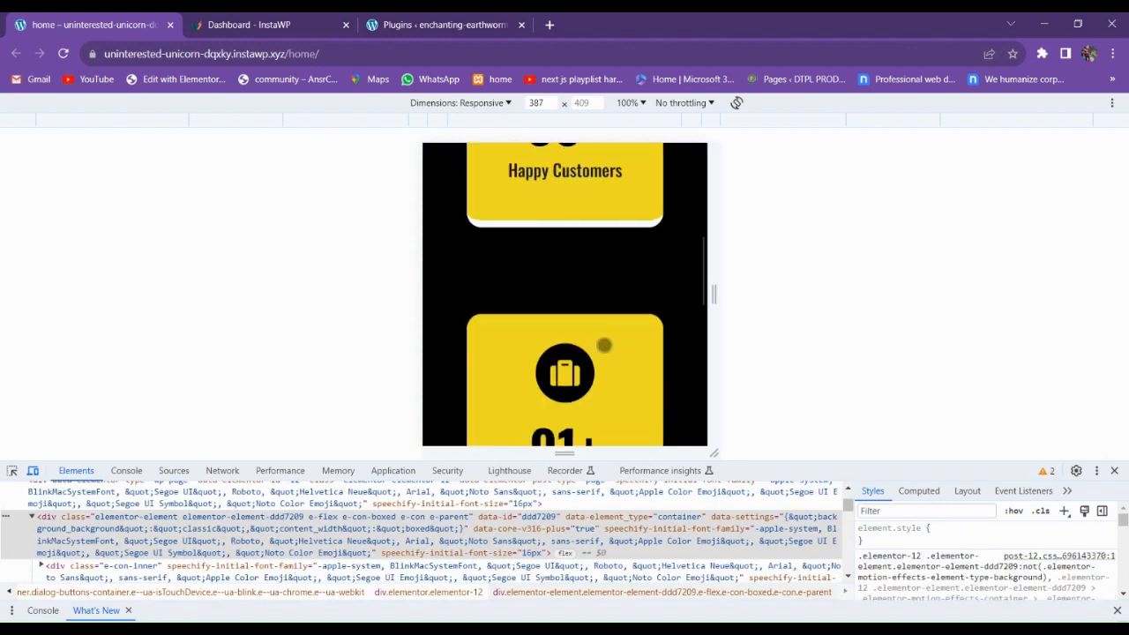
{"action": "scroll", "coordinate": [604, 345], "scroll_direction": "down", "scroll_amount": 5}
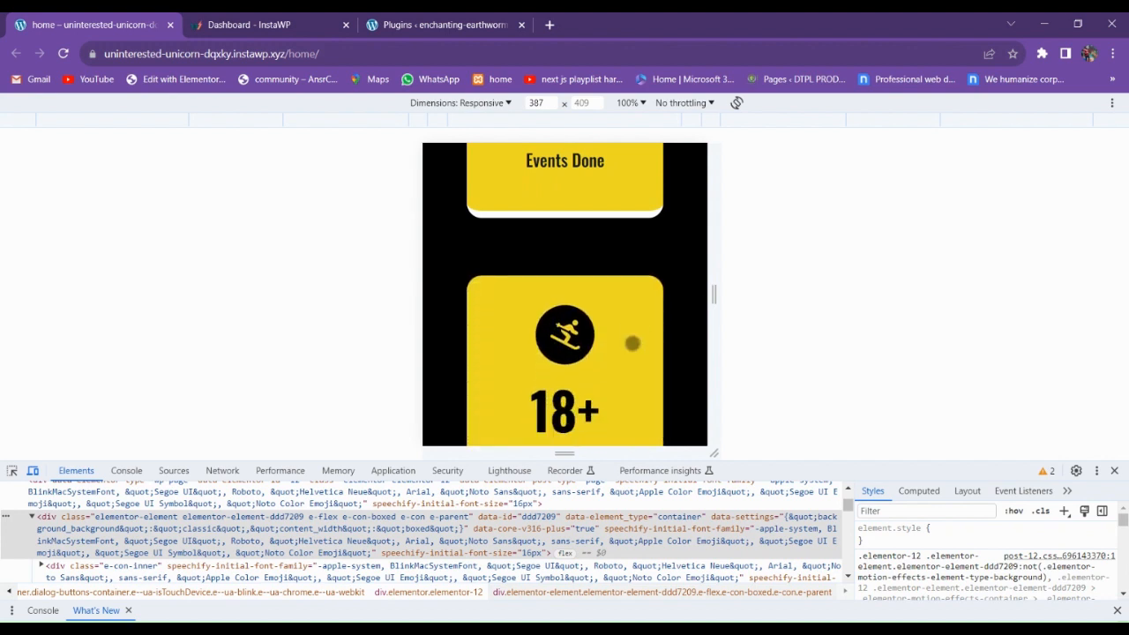
{"action": "scroll", "coordinate": [633, 344], "scroll_direction": "down", "scroll_amount": 3}
{"action": "scroll", "coordinate": [631, 346], "scroll_direction": "down", "scroll_amount": 4}
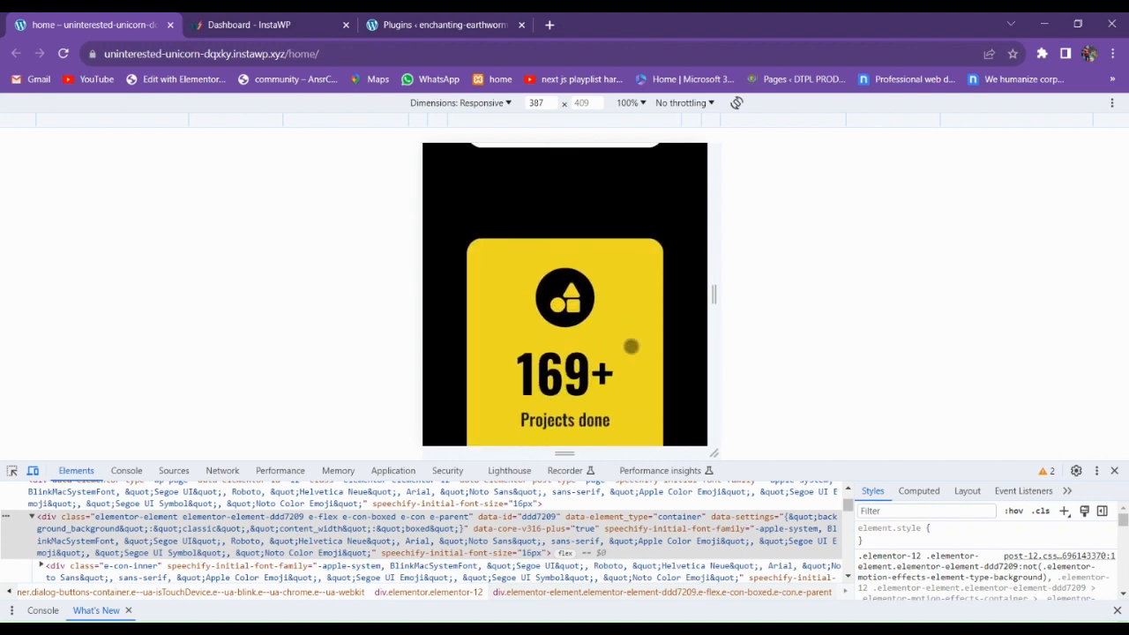
{"action": "scroll", "coordinate": [631, 346], "scroll_direction": "down", "scroll_amount": 1}
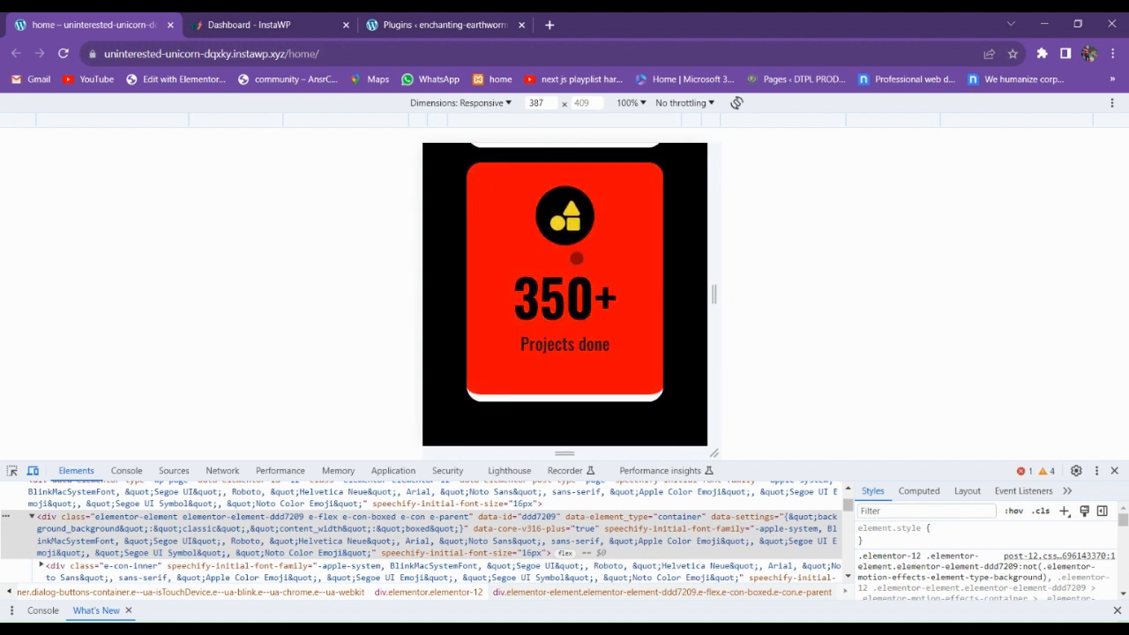
{"action": "left_click", "coordinate": [33, 474]}
{"action": "left_click", "coordinate": [1114, 471]}
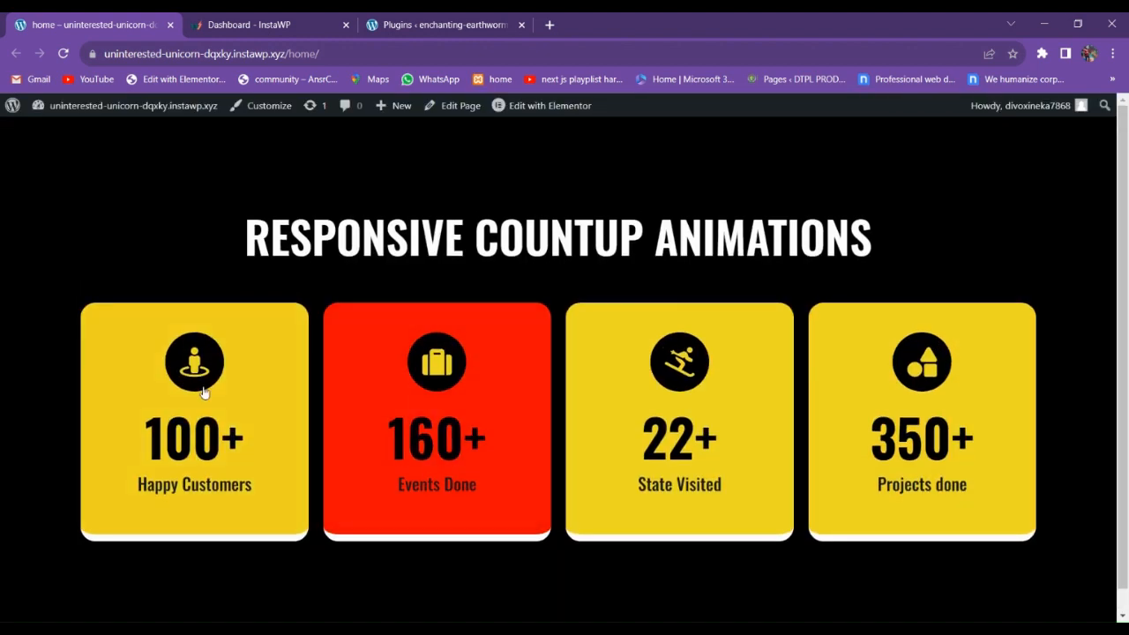
{"action": "left_click", "coordinate": [64, 54]}
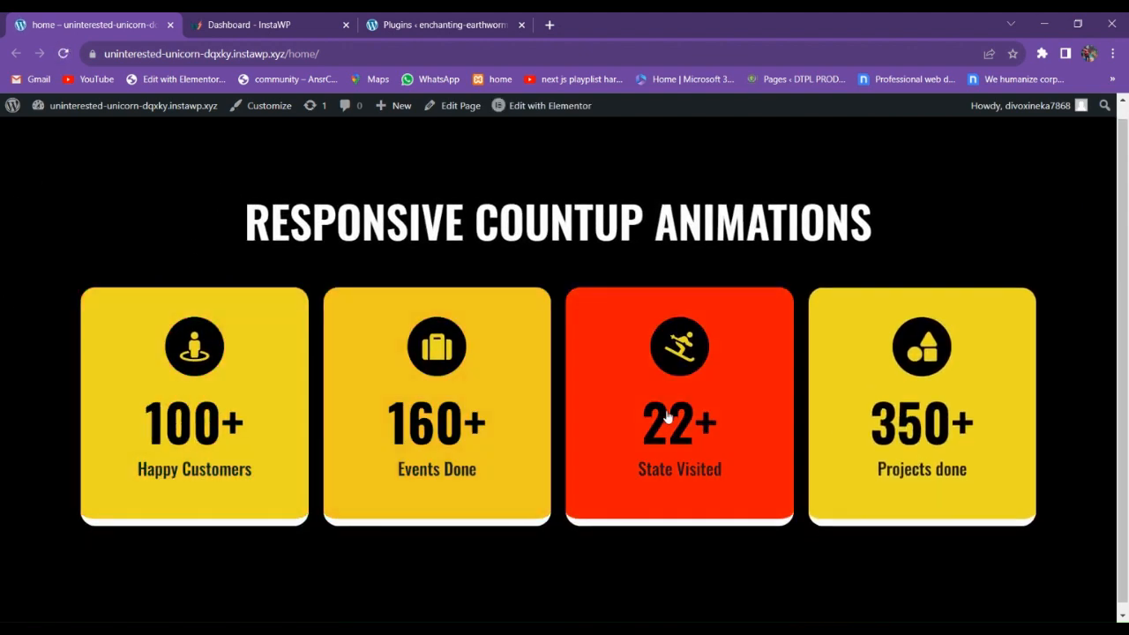
Switch to the enchanting-earthworm site's admin and install and activate the Hello Elementor theme.
{"action": "left_click", "coordinate": [440, 26]}
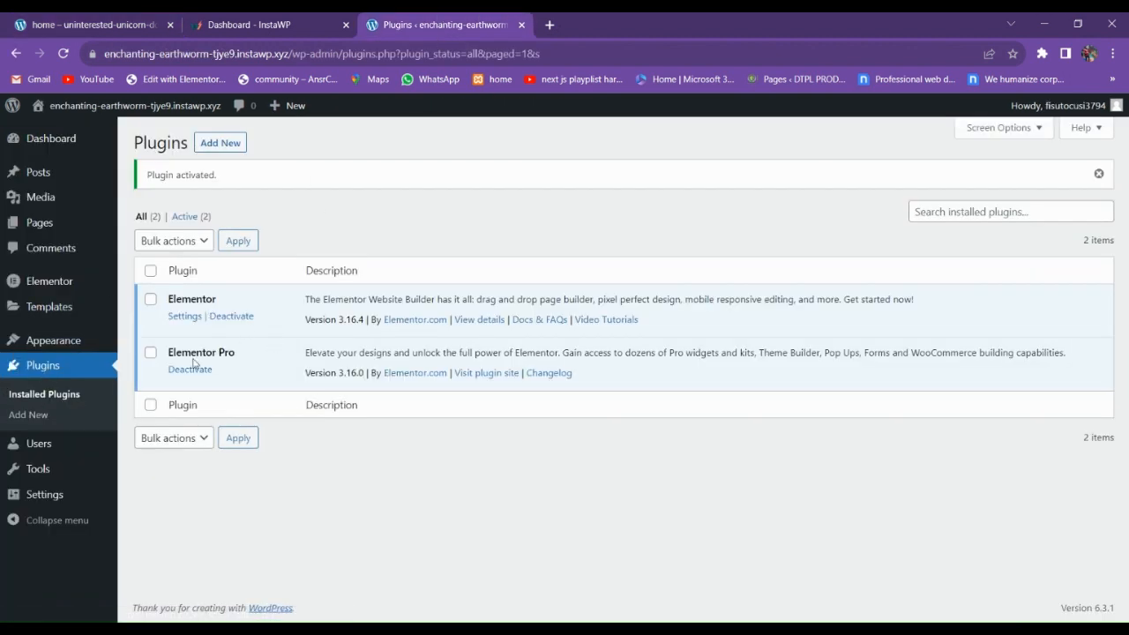
{"action": "mouse_move", "coordinate": [64, 349]}
{"action": "left_click", "coordinate": [146, 344]}
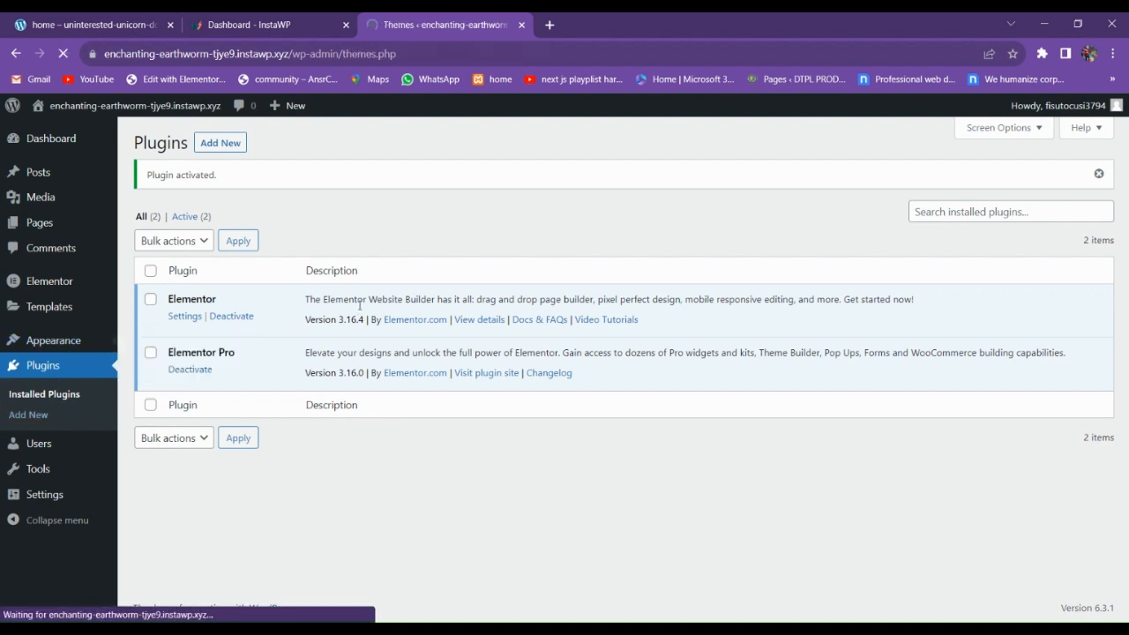
{"action": "left_click", "coordinate": [315, 239]}
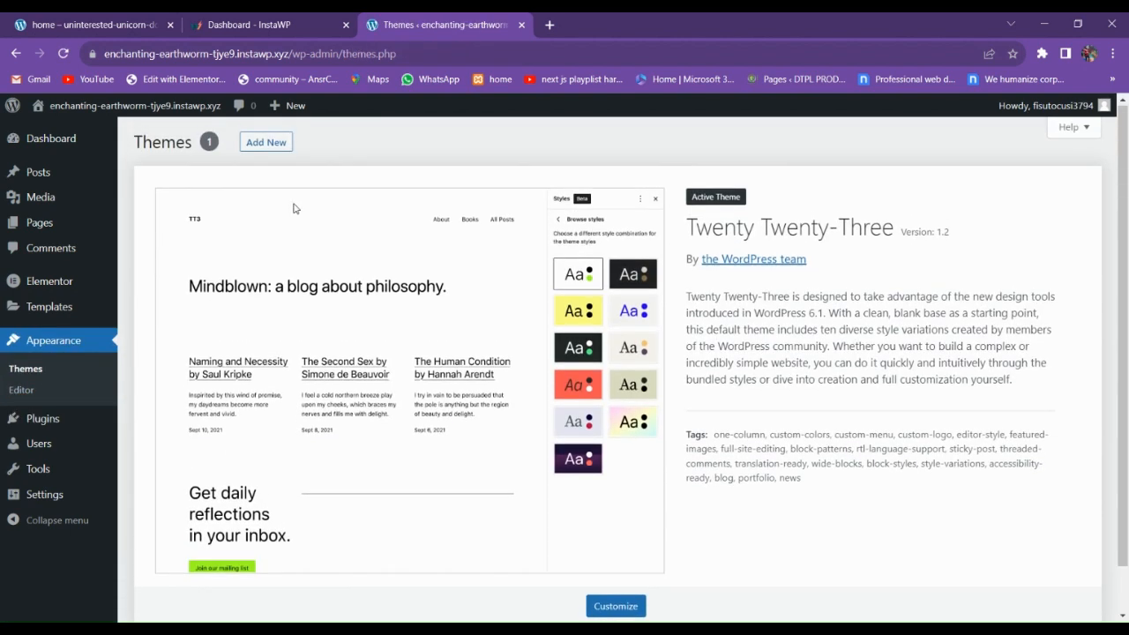
{"action": "left_click", "coordinate": [273, 143]}
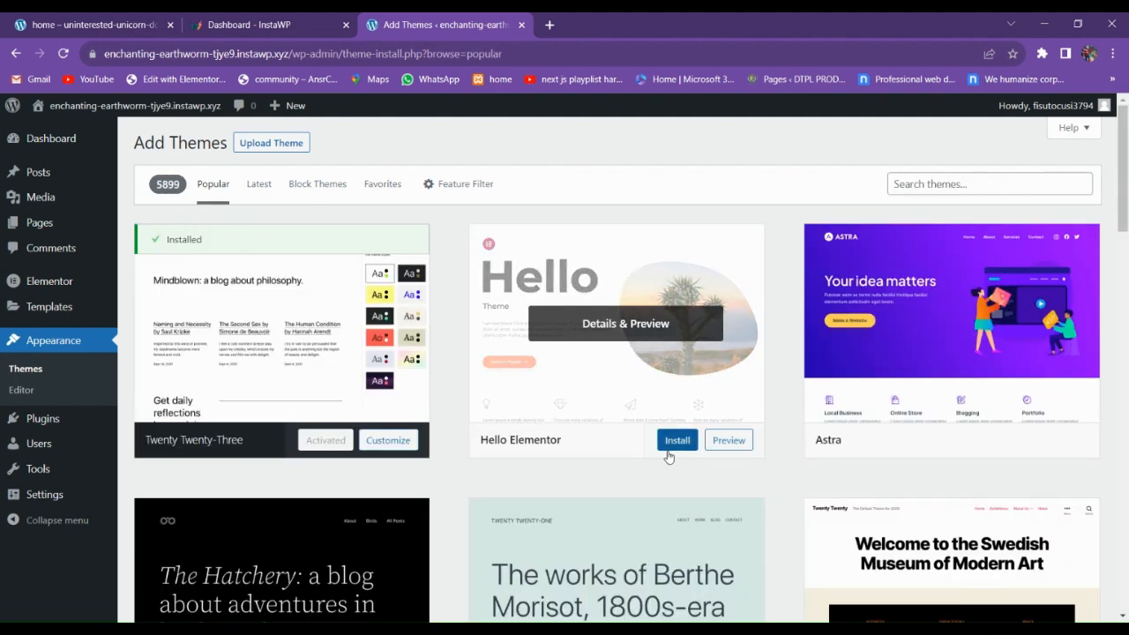
{"action": "left_click", "coordinate": [666, 441]}
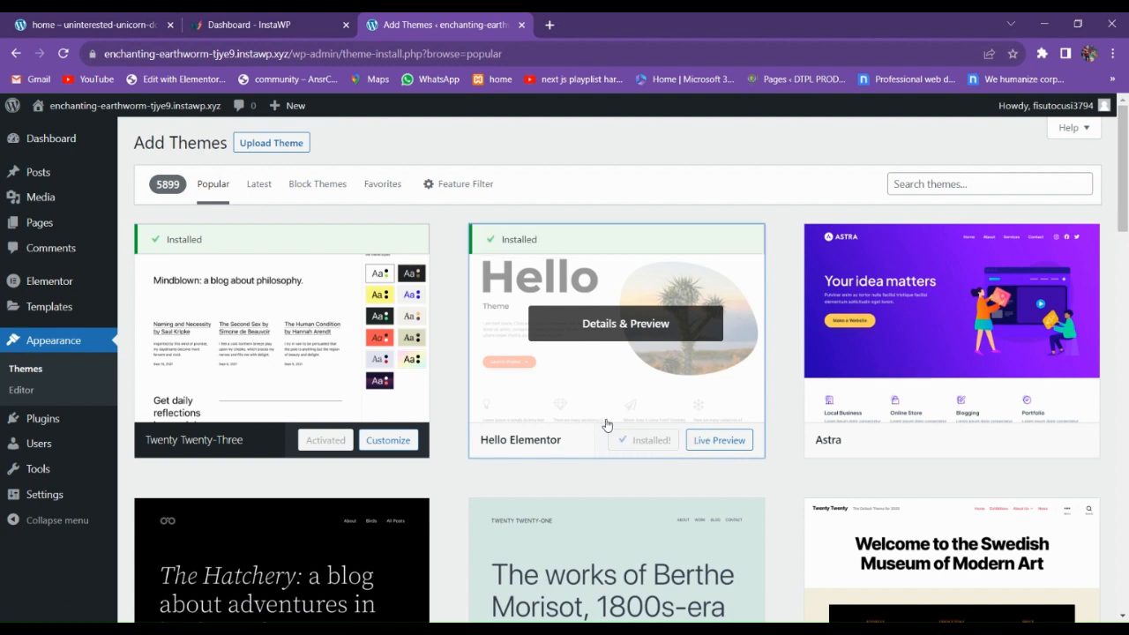
{"action": "left_click", "coordinate": [662, 443]}
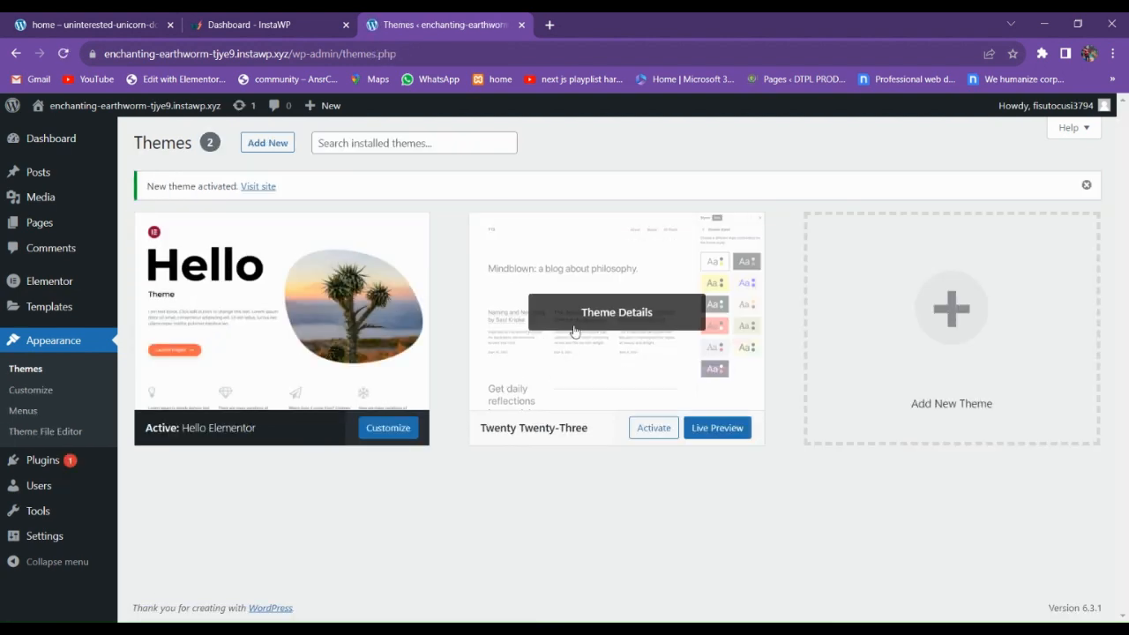
Delete the unused Twenty Twenty-Three theme and confirm the deletion.
{"action": "left_click", "coordinate": [577, 335]}
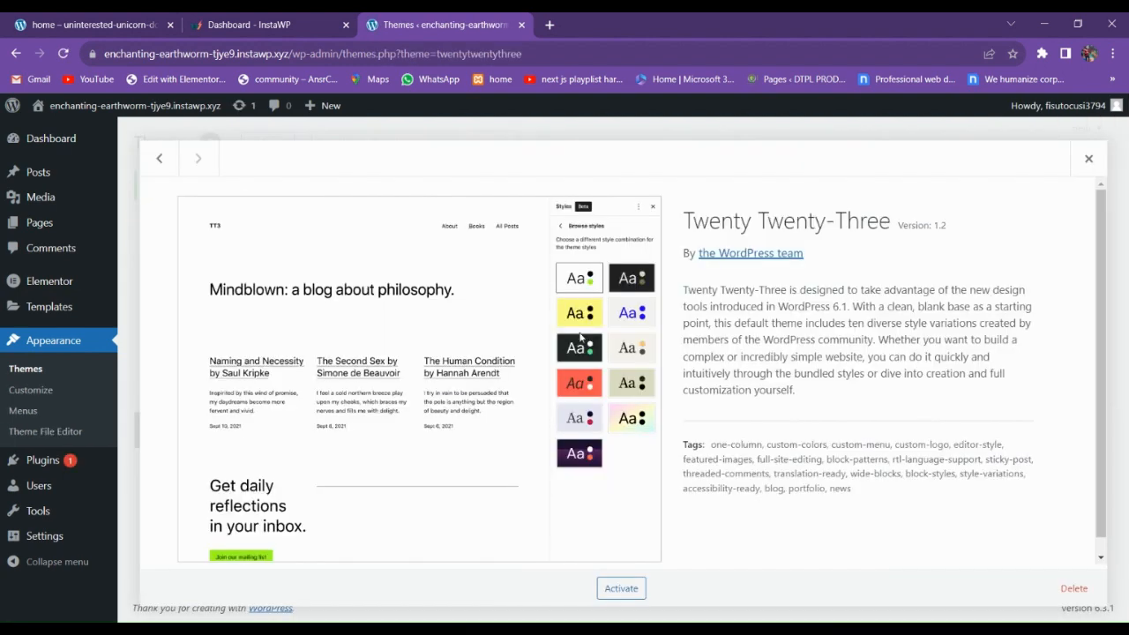
{"action": "scroll", "coordinate": [971, 530], "scroll_direction": "down", "scroll_amount": 1}
{"action": "left_click", "coordinate": [1083, 590]}
{"action": "left_click", "coordinate": [646, 172]}
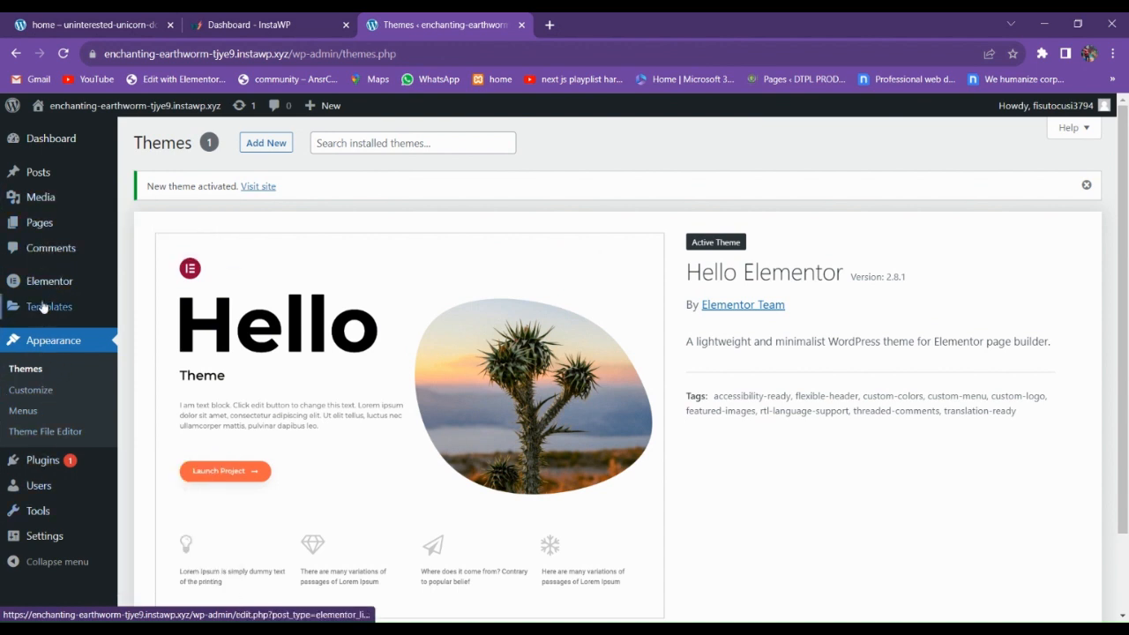
Enable the Flexbox Container feature in Elementor's feature settings.
{"action": "mouse_move", "coordinate": [46, 291]}
{"action": "left_click", "coordinate": [150, 294]}
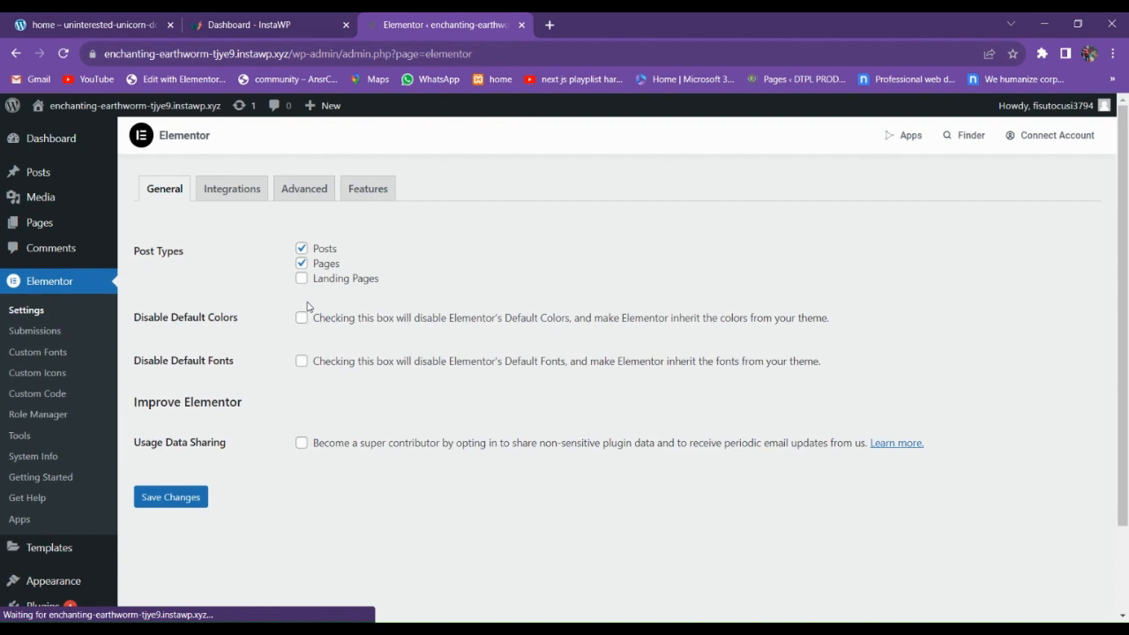
{"action": "left_click", "coordinate": [368, 188]}
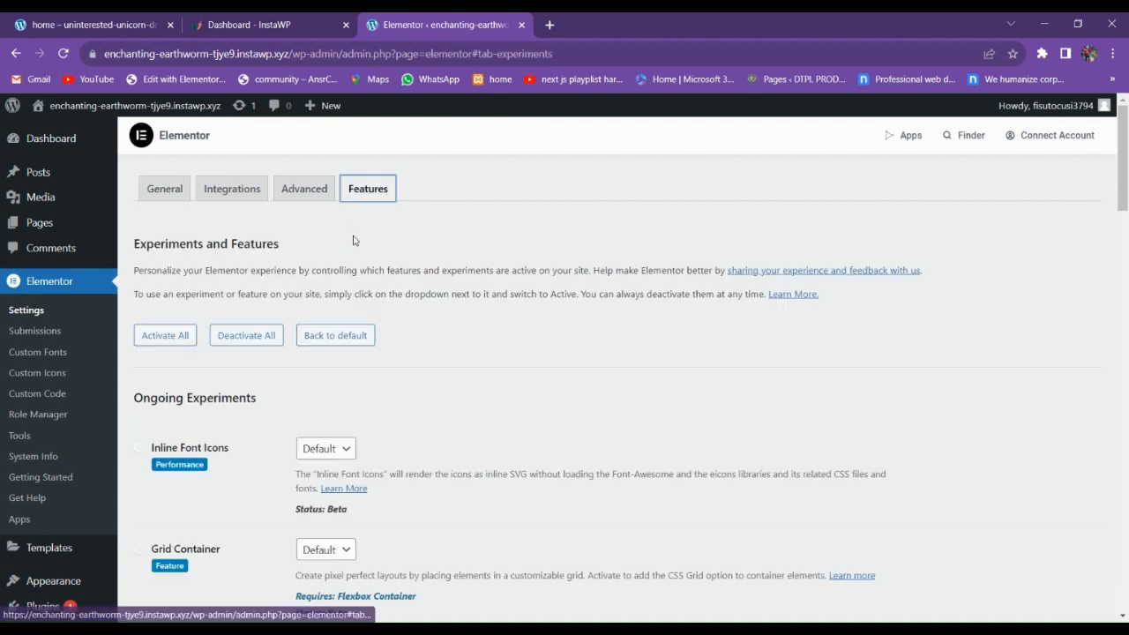
{"action": "scroll", "coordinate": [302, 320], "scroll_direction": "down", "scroll_amount": 6}
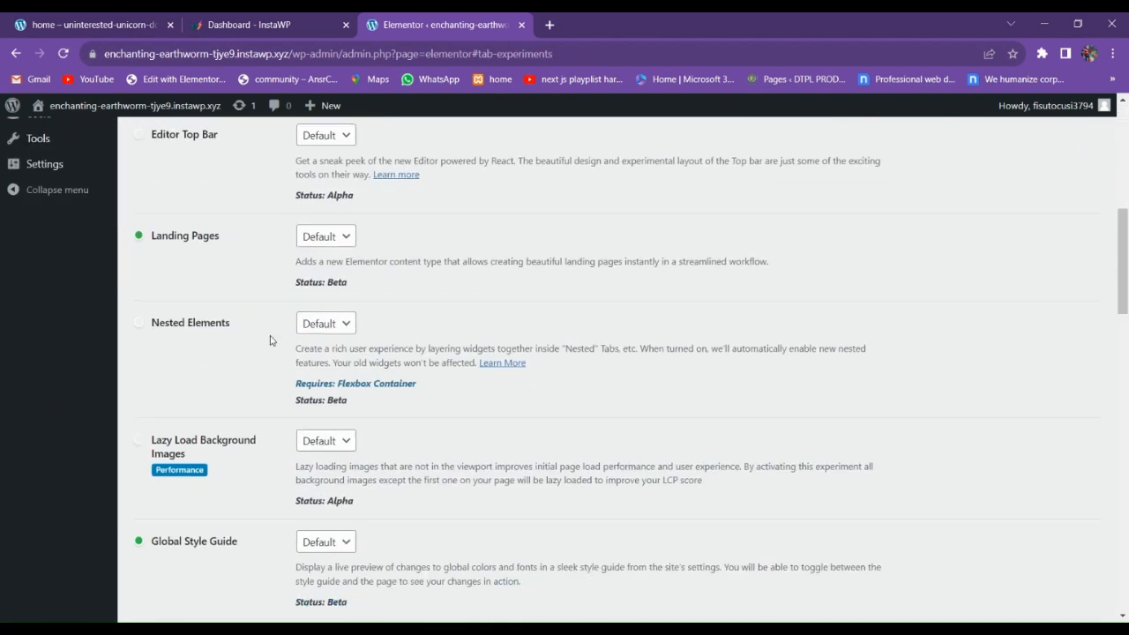
{"action": "left_click", "coordinate": [325, 324]}
{"action": "scroll", "coordinate": [226, 385], "scroll_direction": "down", "scroll_amount": 10}
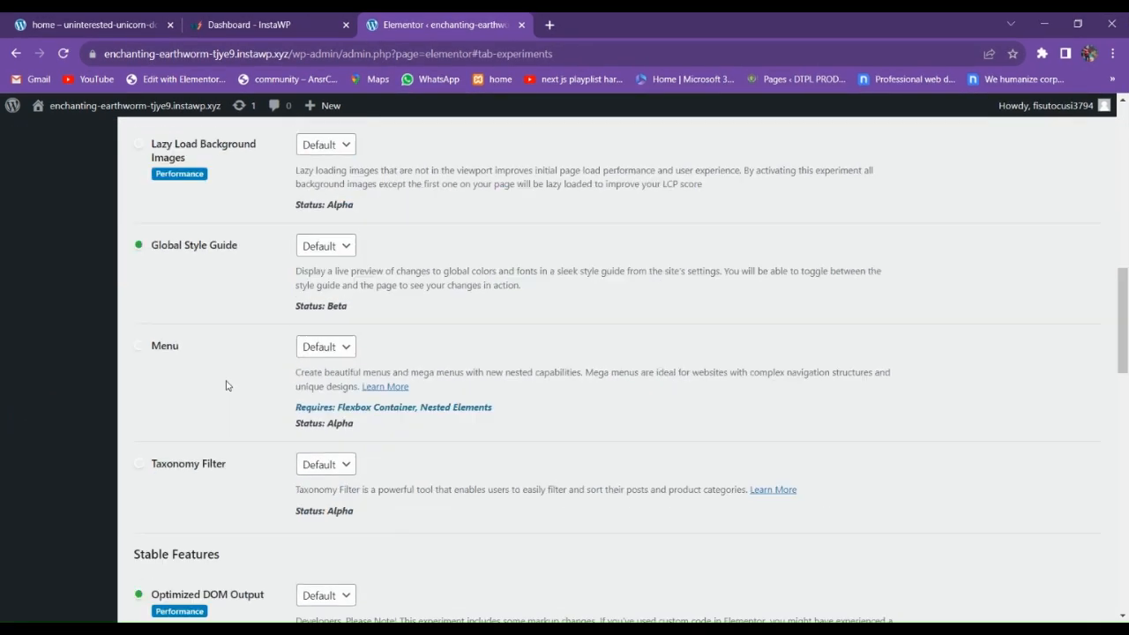
{"action": "scroll", "coordinate": [225, 385], "scroll_direction": "down", "scroll_amount": 1}
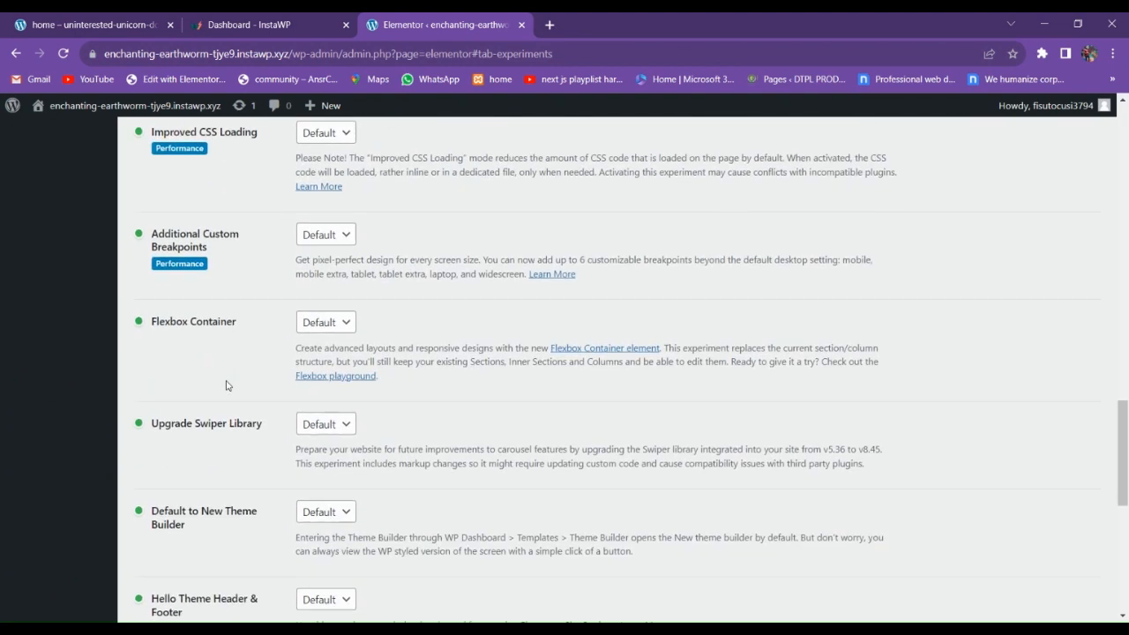
{"action": "left_click", "coordinate": [324, 336]}
{"action": "left_click", "coordinate": [326, 358]}
{"action": "scroll", "coordinate": [245, 391], "scroll_direction": "down", "scroll_amount": 7}
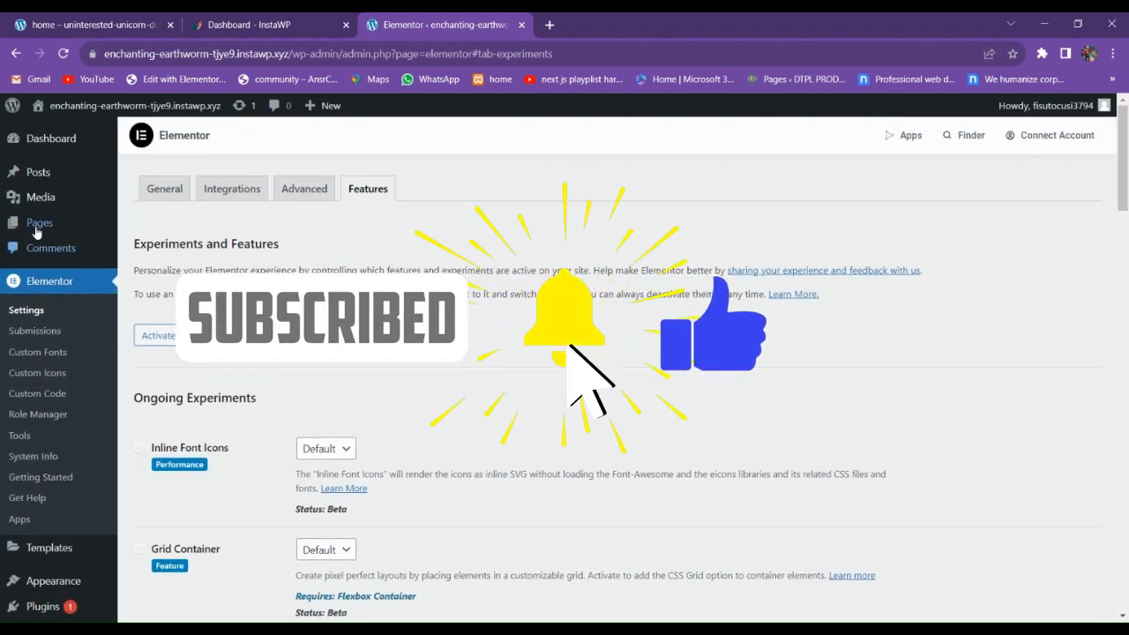
Move the Privacy Policy and Sample Page pages to the trash.
{"action": "mouse_move", "coordinate": [120, 228]}
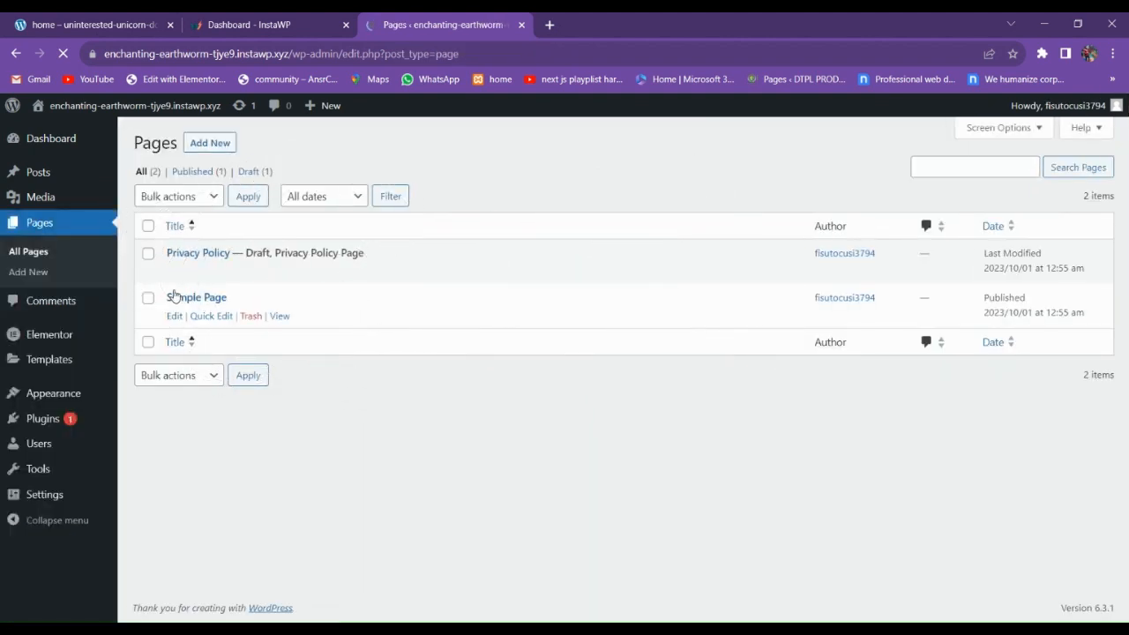
{"action": "left_click", "coordinate": [180, 202]}
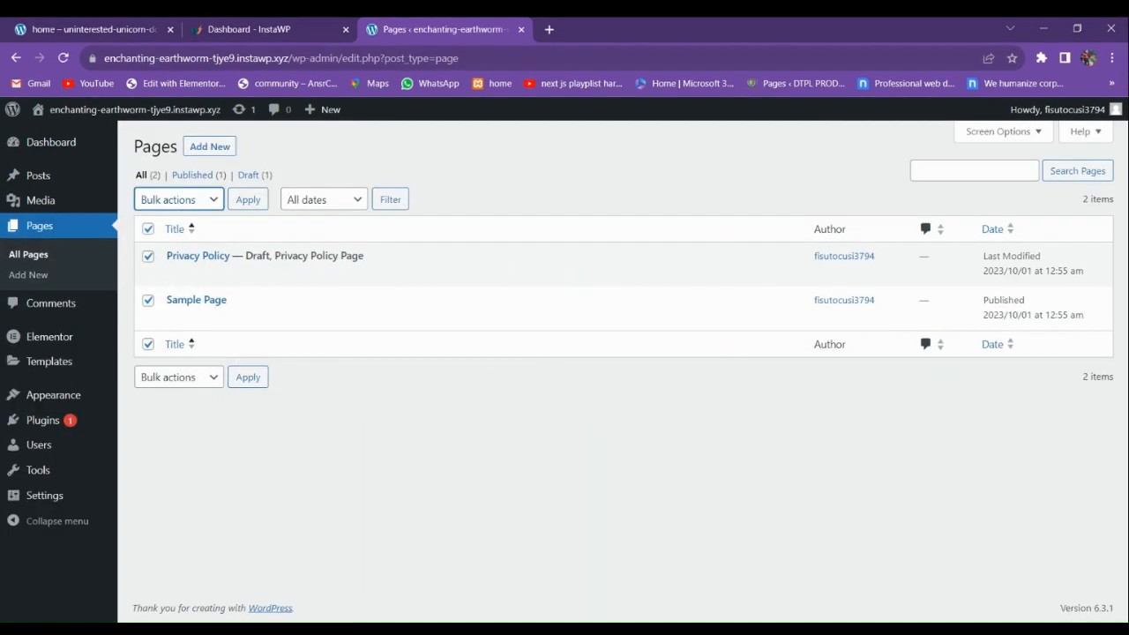
{"action": "left_click", "coordinate": [187, 246]}
{"action": "left_click", "coordinate": [248, 199]}
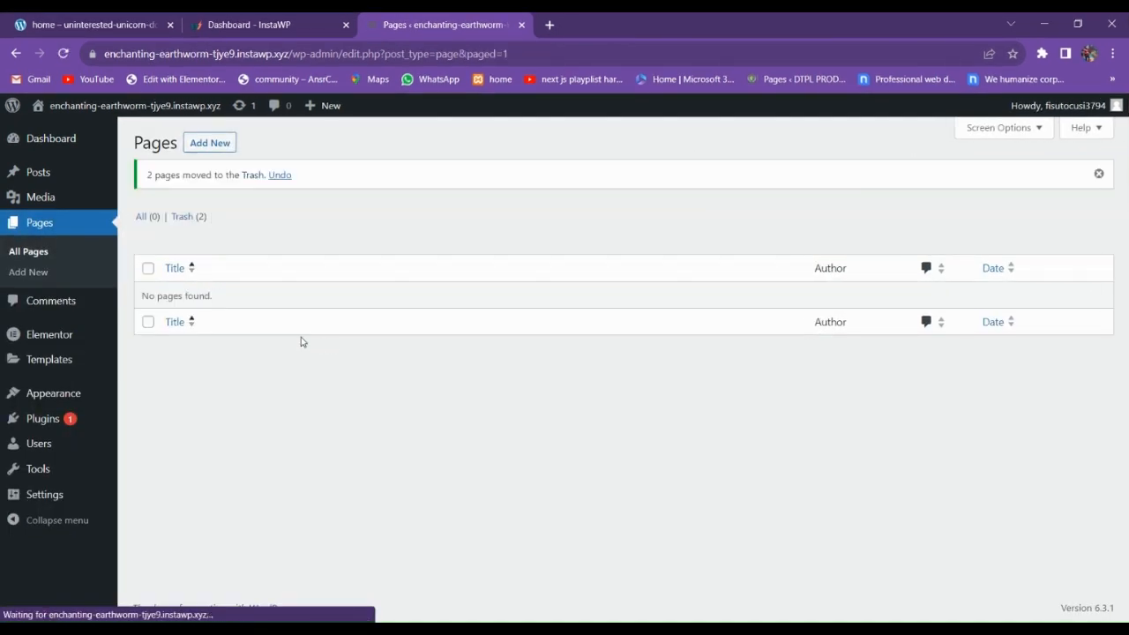
Create a new page titled "home" and set its template to Elementor Full Width.
{"action": "left_click", "coordinate": [212, 147]}
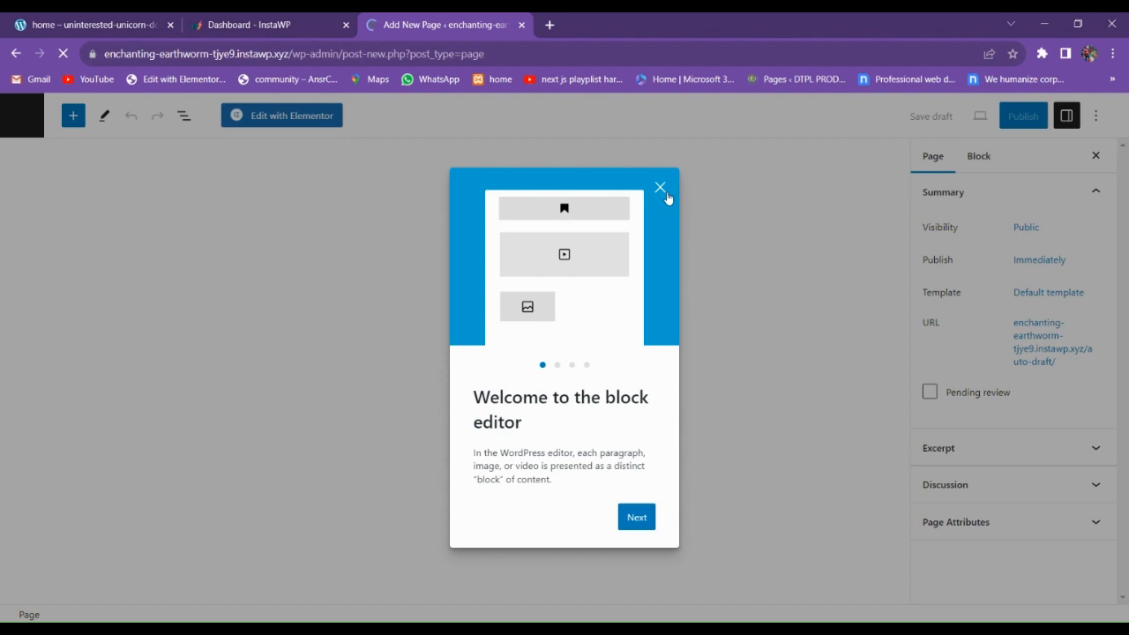
{"action": "left_click", "coordinate": [659, 187]}
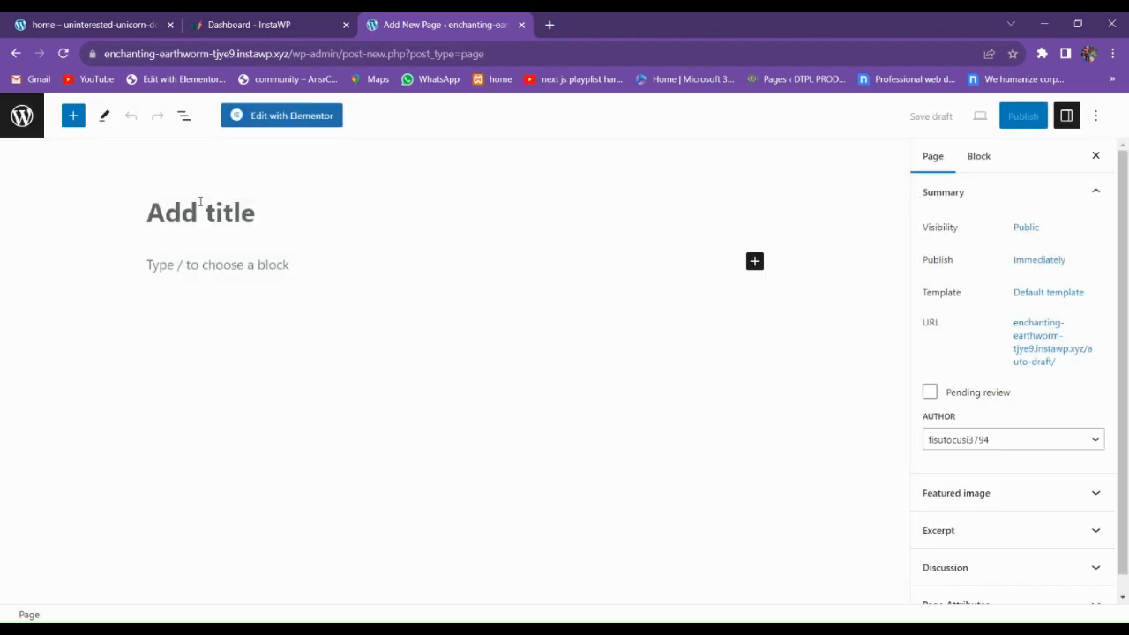
{"action": "type", "text": "home"}
{"action": "left_click", "coordinate": [1048, 292]}
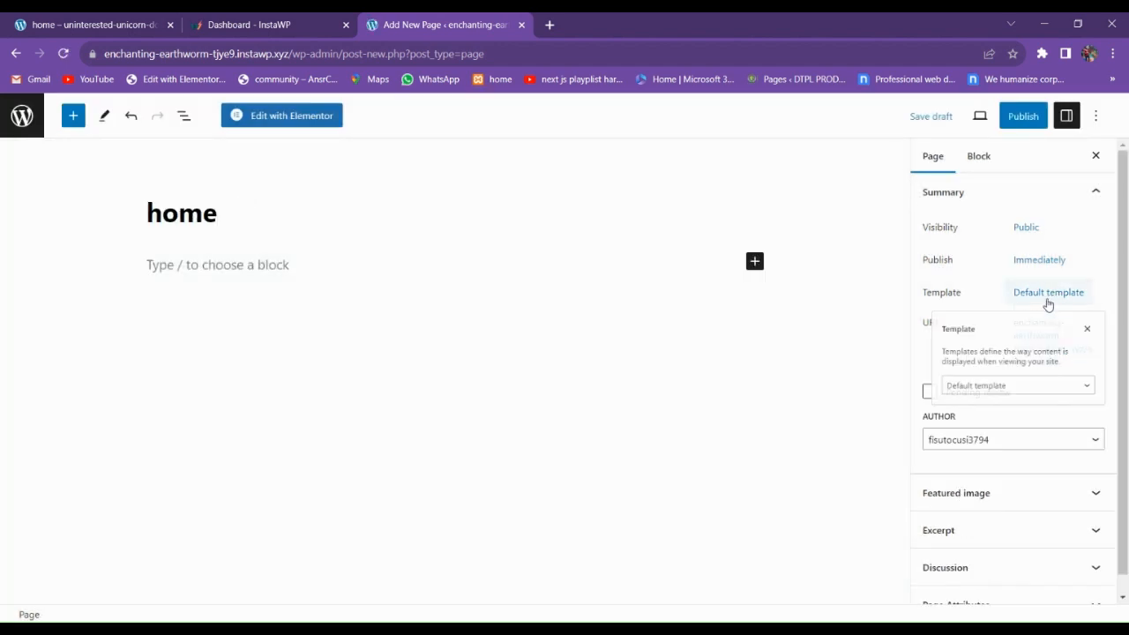
{"action": "left_click", "coordinate": [993, 402]}
{"action": "left_click", "coordinate": [961, 453]}
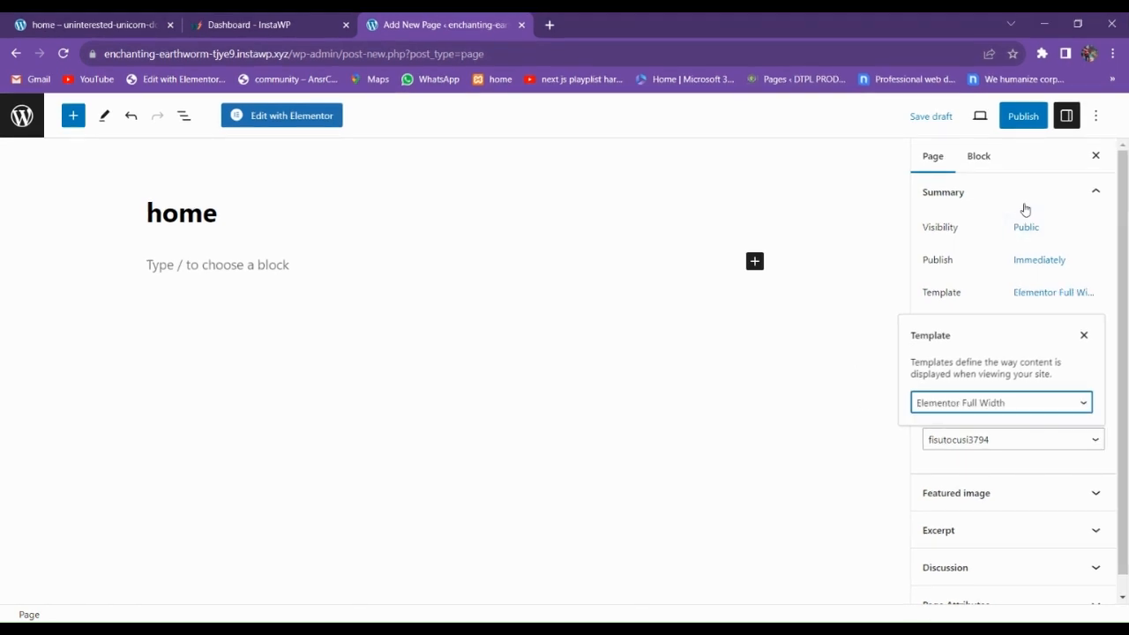
Publish the home page and return to the list of all pages.
{"action": "left_click", "coordinate": [1021, 116]}
{"action": "left_click", "coordinate": [986, 115]}
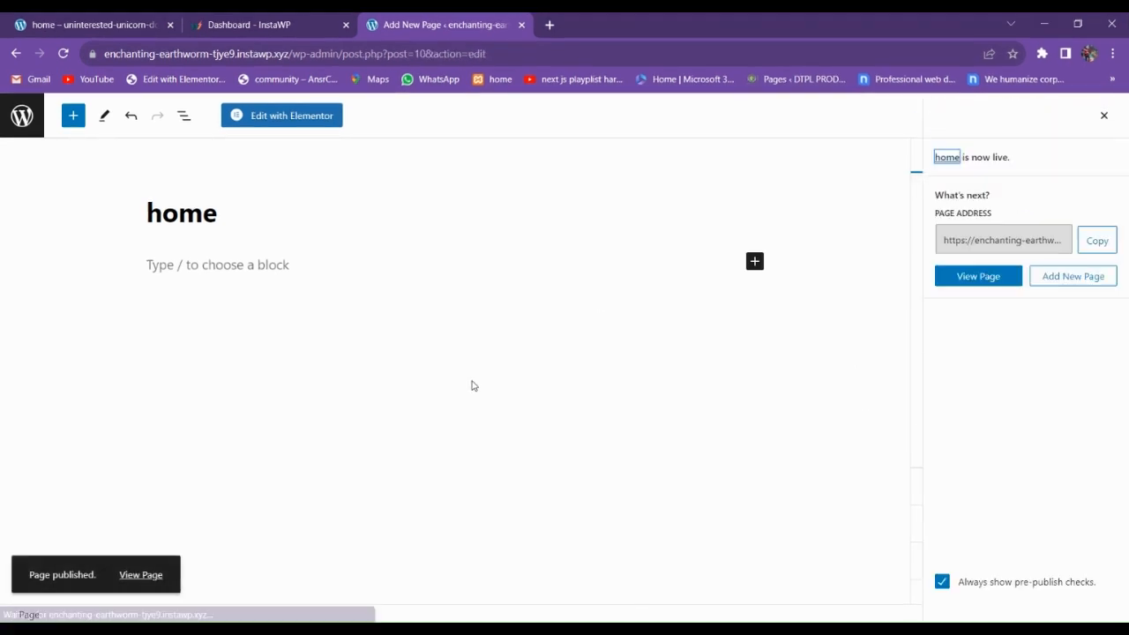
{"action": "left_click", "coordinate": [5, 118]}
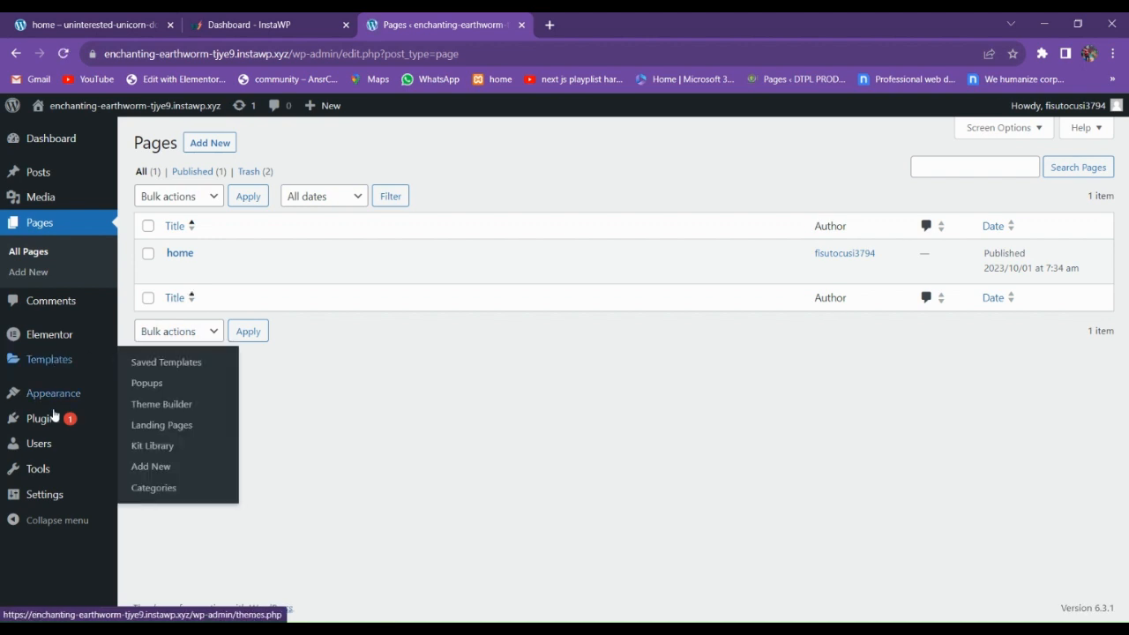
Set the site's homepage to display the static page "home" in the reading settings and save the changes.
{"action": "mouse_move", "coordinate": [44, 498]}
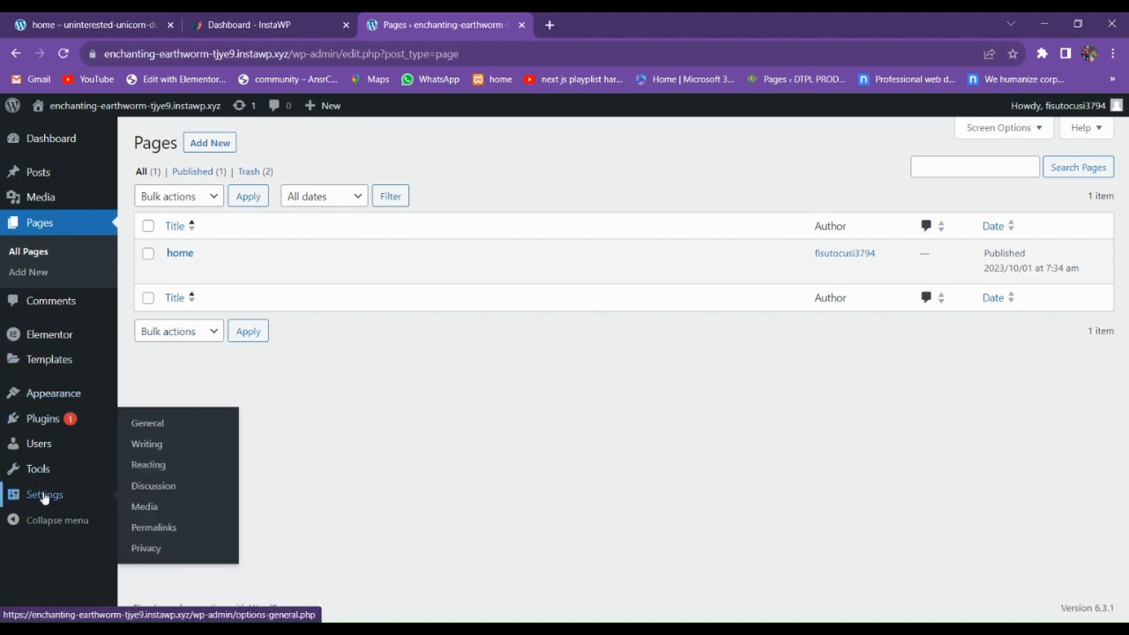
{"action": "left_click", "coordinate": [145, 473]}
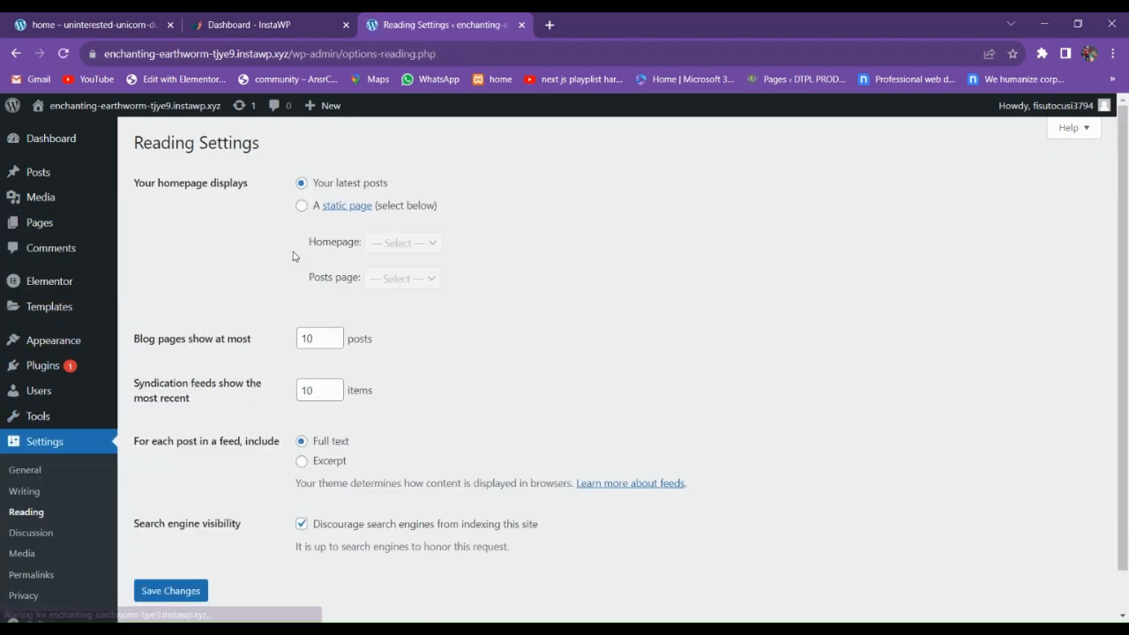
{"action": "left_click", "coordinate": [302, 205]}
{"action": "left_click", "coordinate": [393, 243]}
{"action": "left_click", "coordinate": [391, 281]}
{"action": "scroll", "coordinate": [285, 479], "scroll_direction": "down", "scroll_amount": 1}
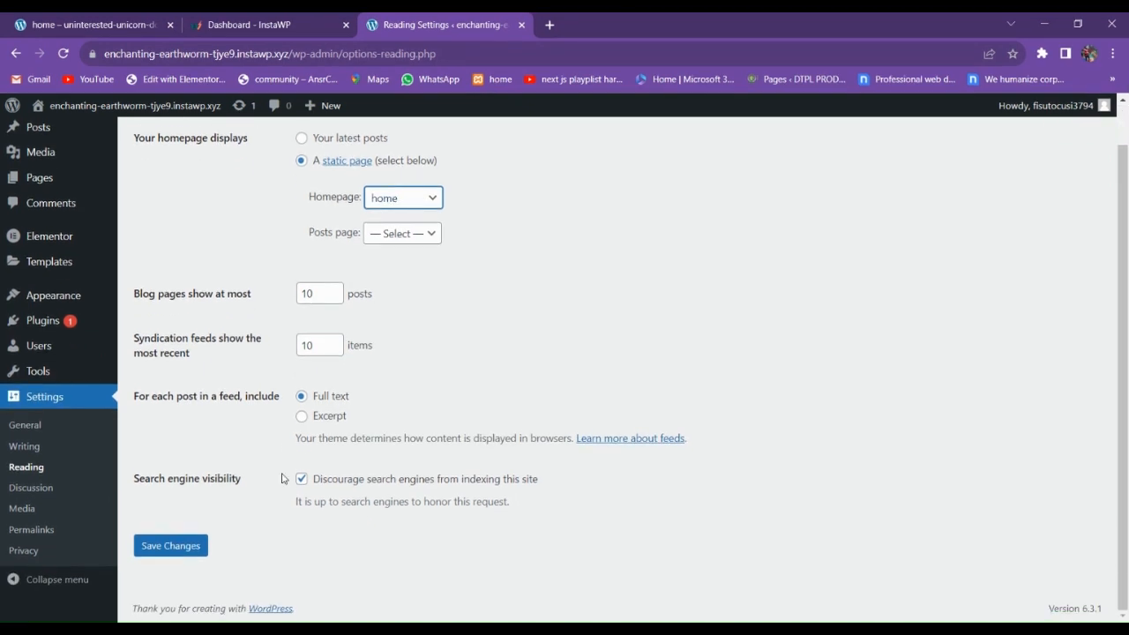
{"action": "left_click", "coordinate": [168, 544]}
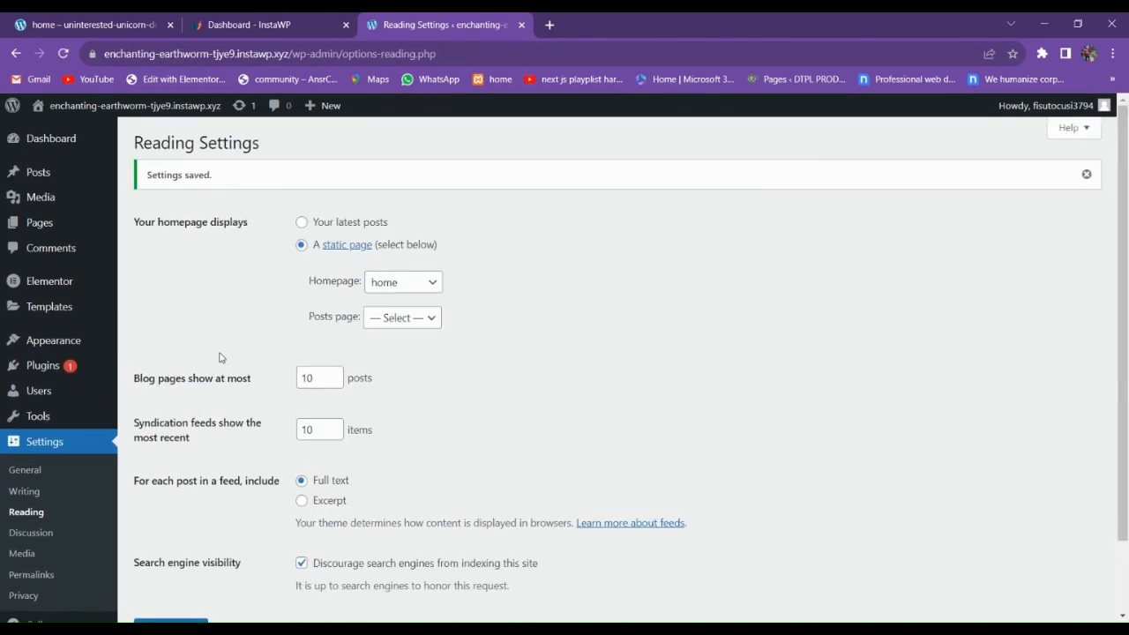
Open the home page from the pages list in a new tab, edit it with Elementor, and dismiss the notification.
{"action": "mouse_move", "coordinate": [61, 232]}
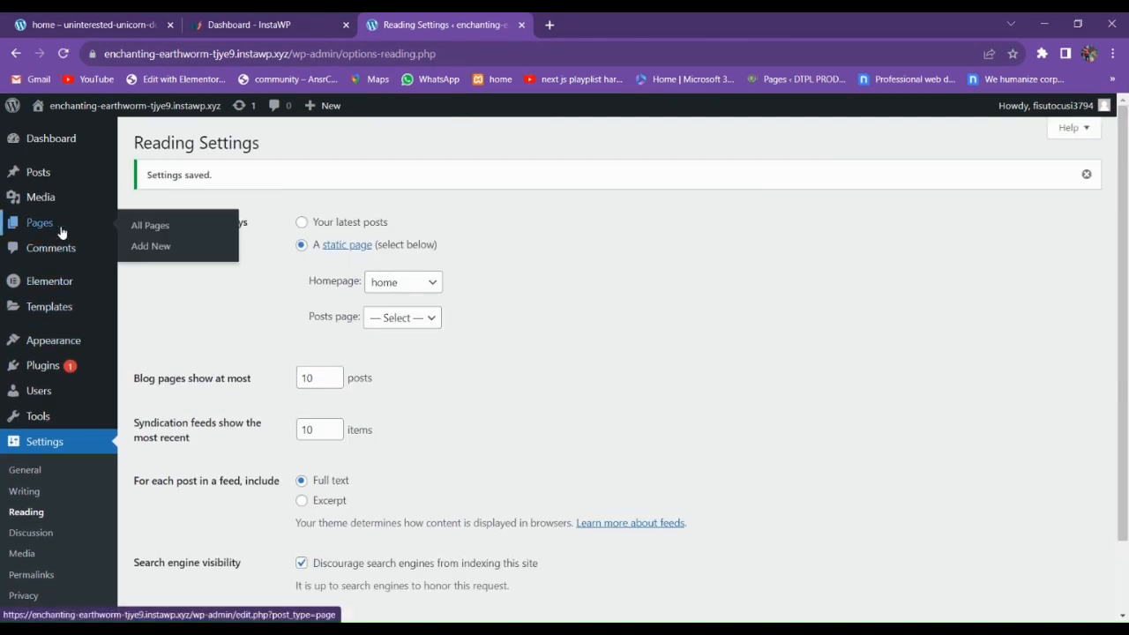
{"action": "right_click", "coordinate": [147, 231]}
{"action": "left_click", "coordinate": [185, 237]}
{"action": "left_click", "coordinate": [600, 25]}
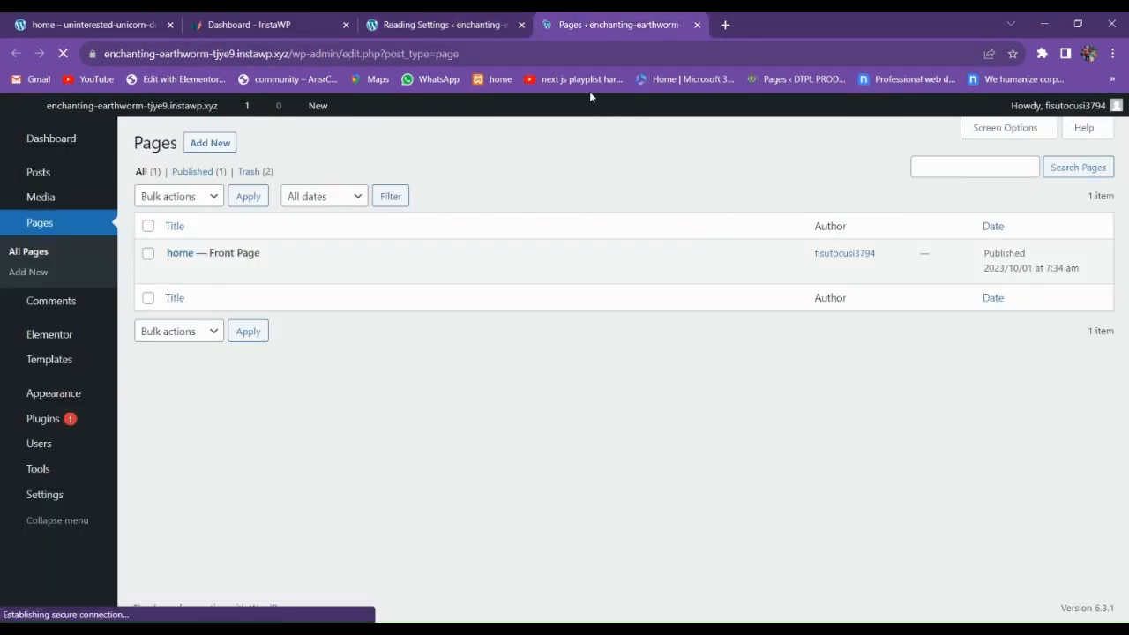
{"action": "left_click", "coordinate": [175, 272]}
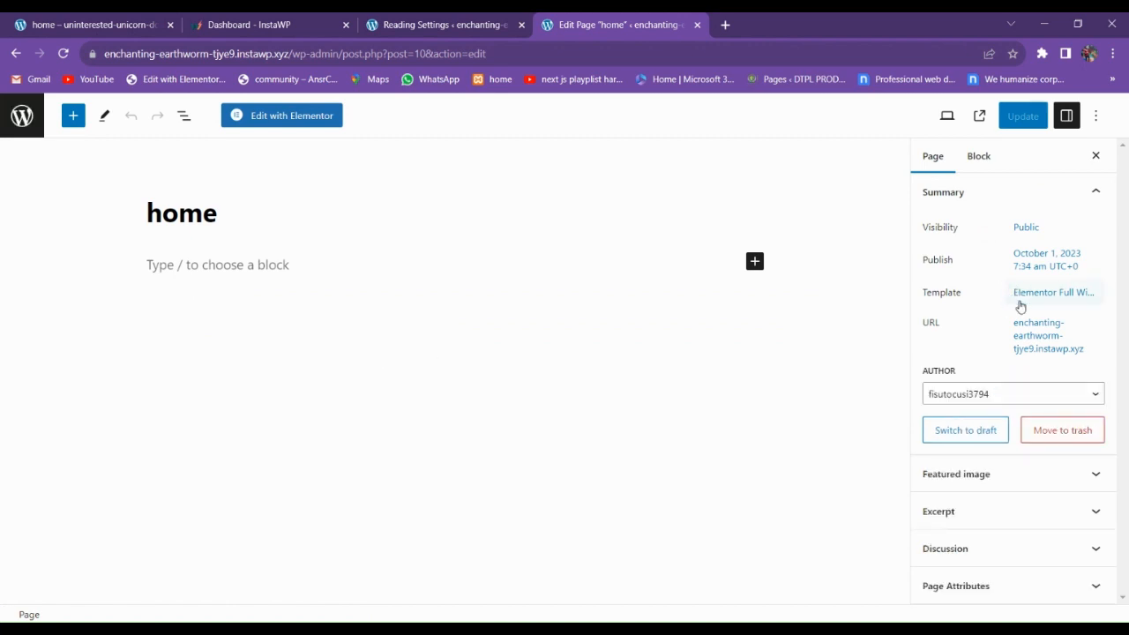
{"action": "left_click", "coordinate": [256, 118]}
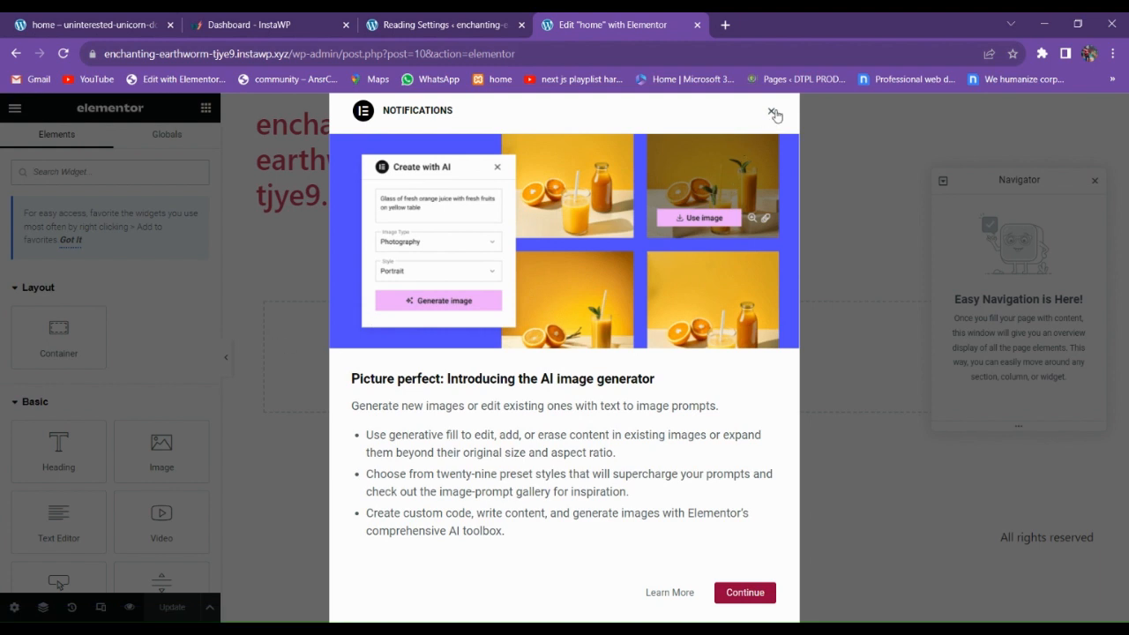
{"action": "left_click", "coordinate": [773, 112]}
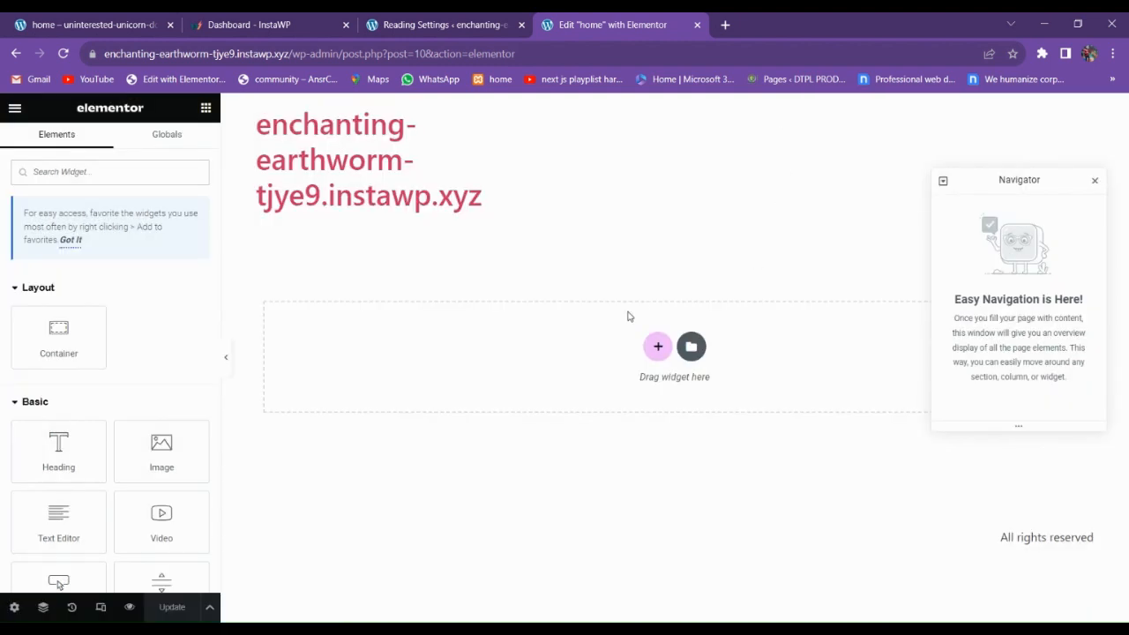
Change the page layout in the page settings to the one without the site header and footer.
{"action": "left_click", "coordinate": [14, 607]}
{"action": "scroll", "coordinate": [95, 406], "scroll_direction": "down", "scroll_amount": 2}
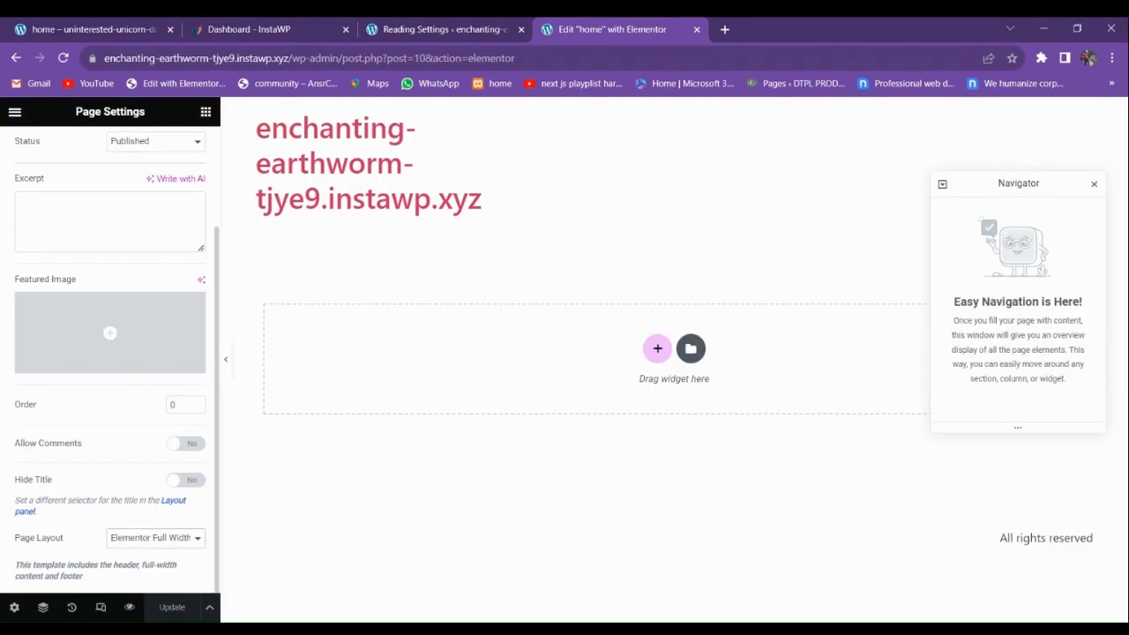
{"action": "left_click", "coordinate": [146, 535]}
{"action": "left_click", "coordinate": [143, 554]}
{"action": "key", "text": "Down"}
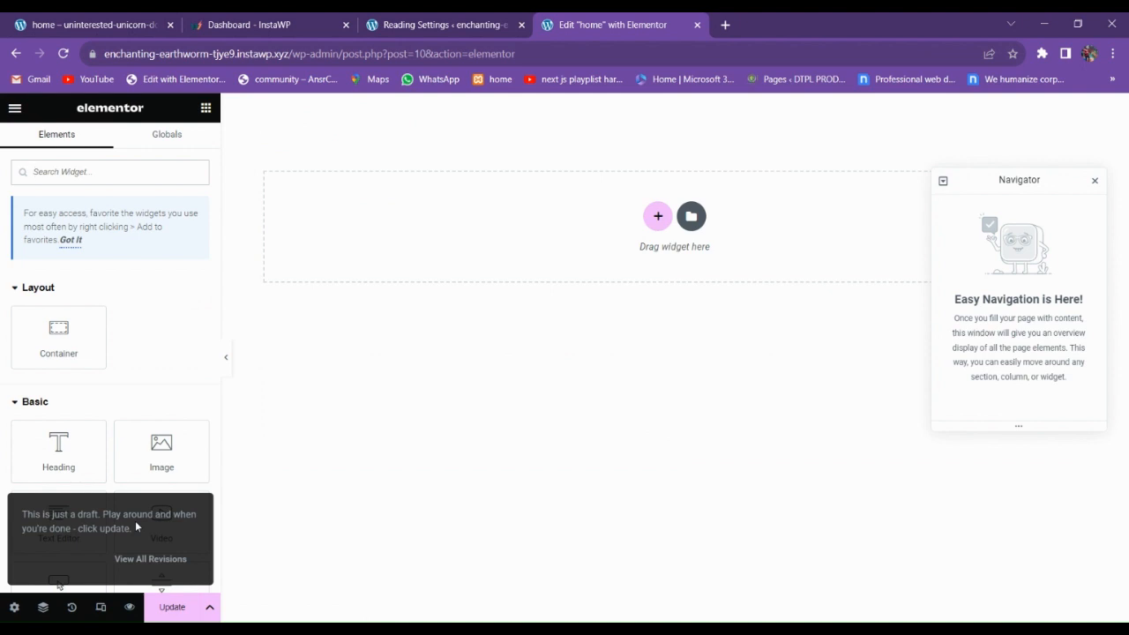
Set the editor's UI theme to Dark in the user preferences and update the page.
{"action": "left_click", "coordinate": [15, 108]}
{"action": "left_click", "coordinate": [79, 235]}
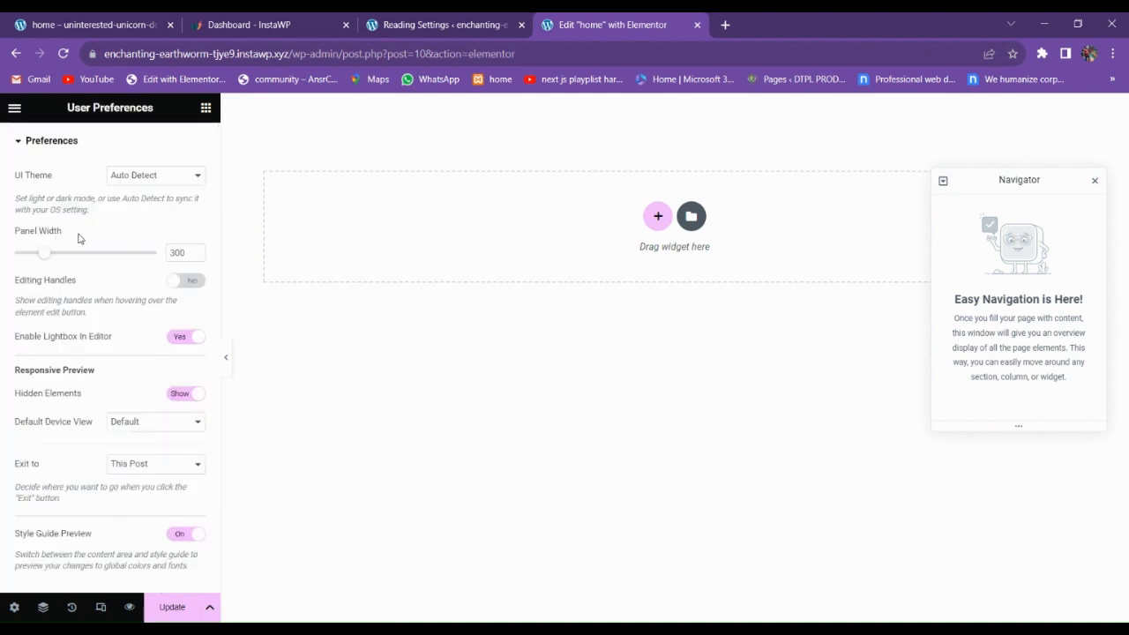
{"action": "left_click", "coordinate": [148, 213]}
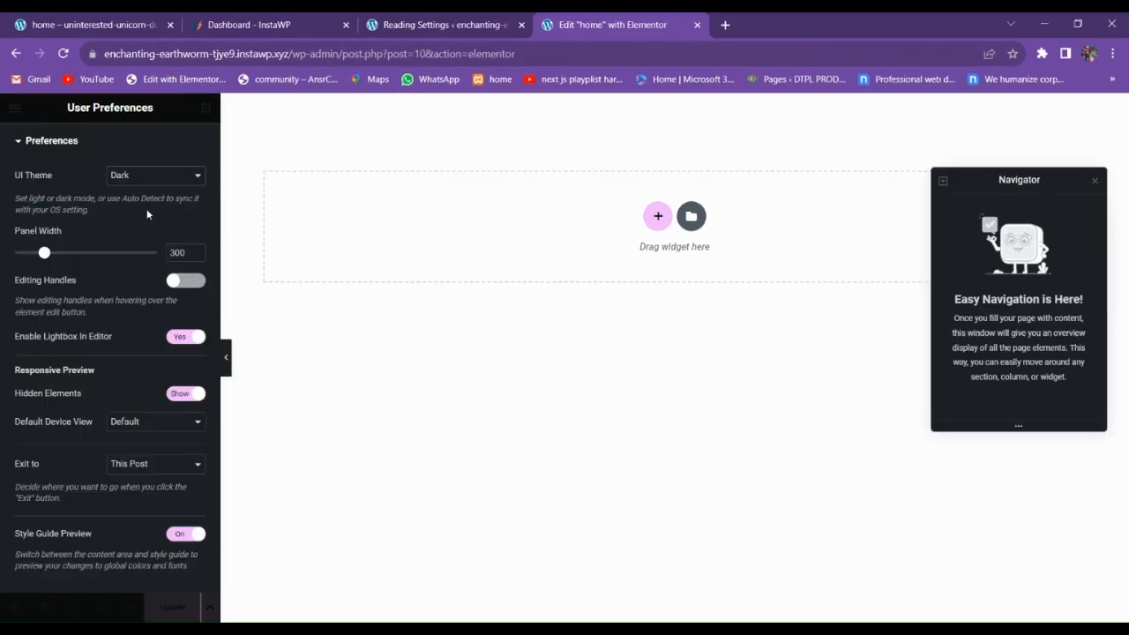
{"action": "left_click", "coordinate": [172, 607]}
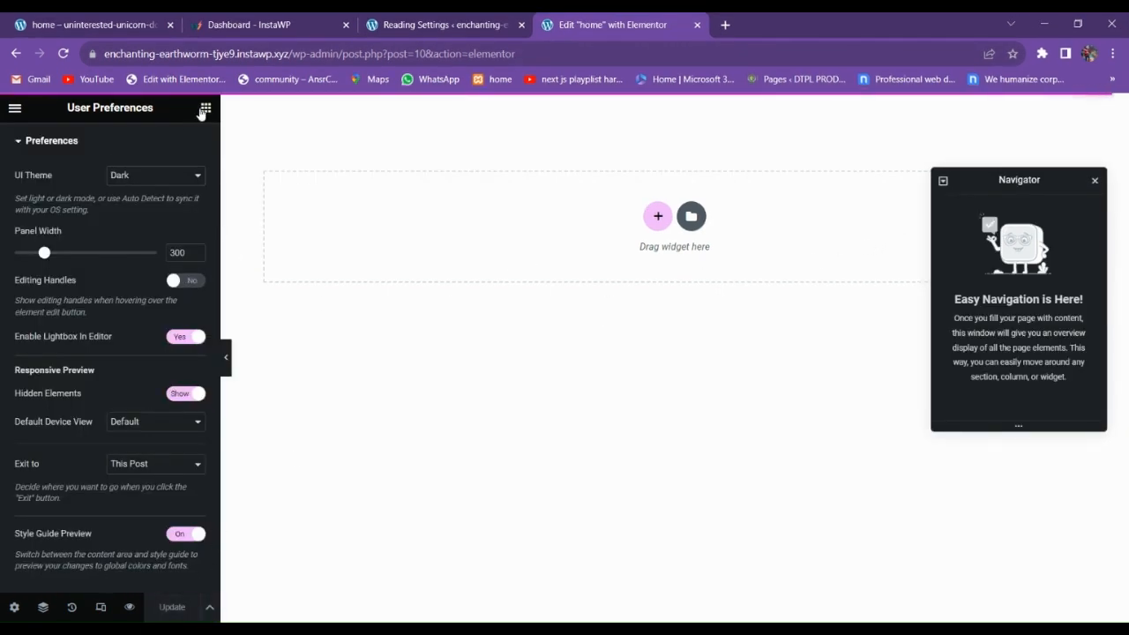
Add a single container with a downward direction to the empty page.
{"action": "left_click", "coordinate": [204, 110]}
{"action": "left_click", "coordinate": [652, 218]}
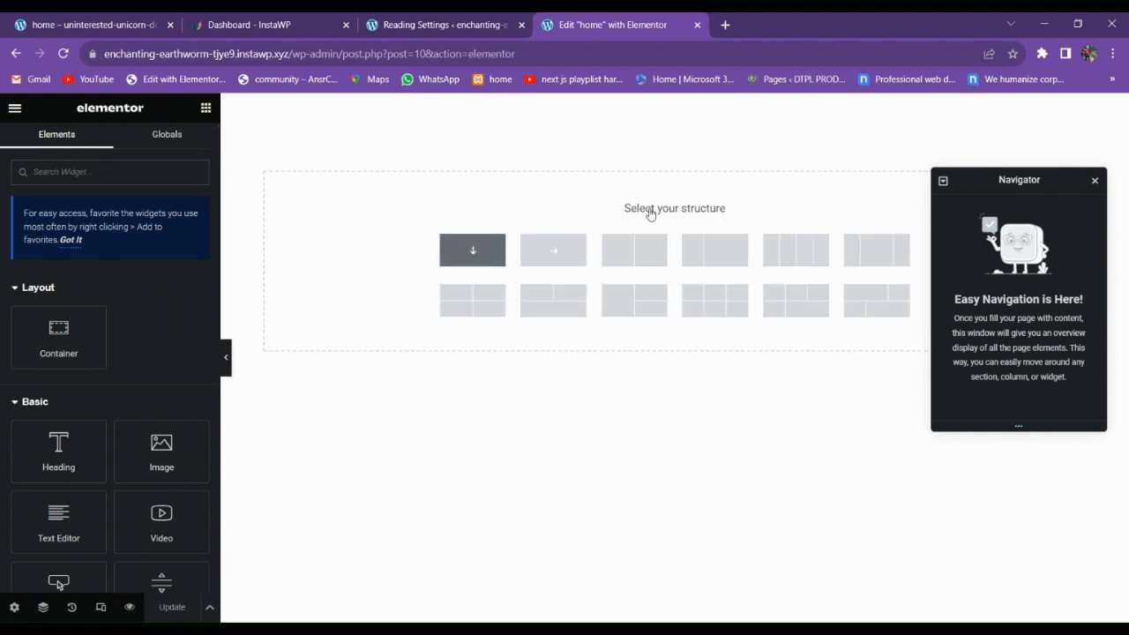
{"action": "left_click", "coordinate": [473, 254]}
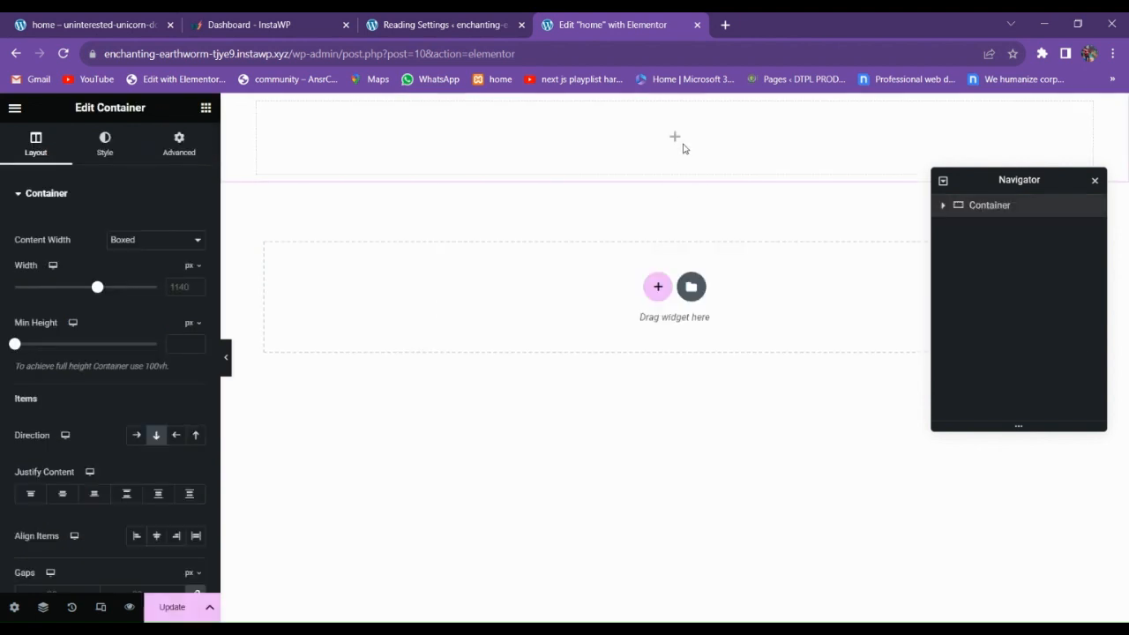
Give the container a classic black background and 50 px padding on all sides.
{"action": "left_click", "coordinate": [105, 141]}
{"action": "left_click", "coordinate": [135, 260]}
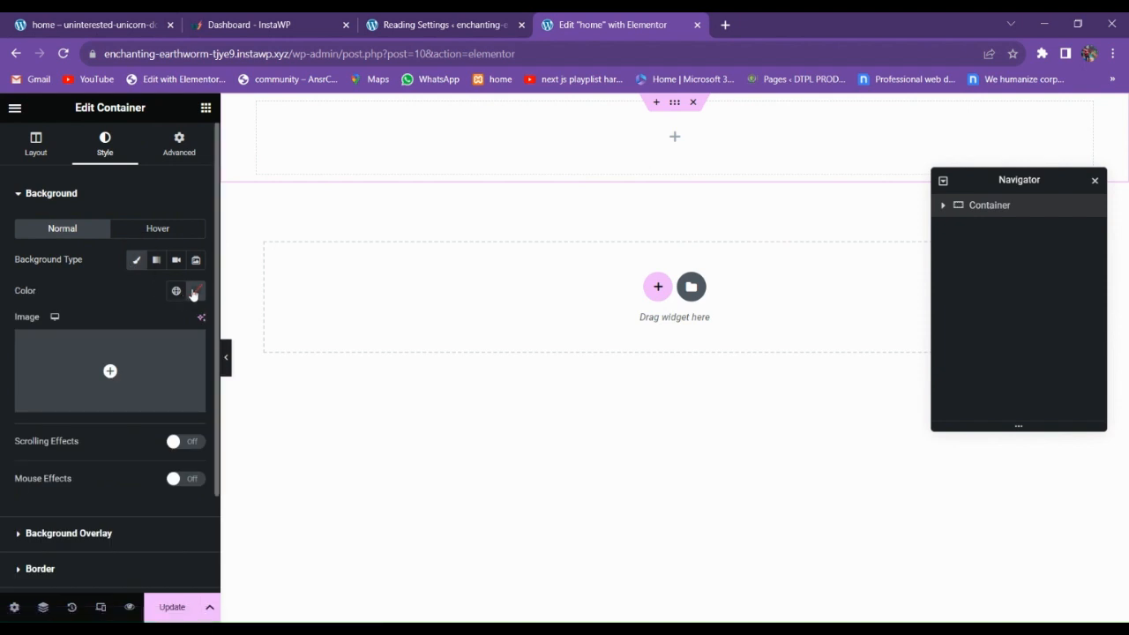
{"action": "left_click", "coordinate": [196, 290]}
{"action": "left_click", "coordinate": [113, 452]}
{"action": "left_click", "coordinate": [510, 223]}
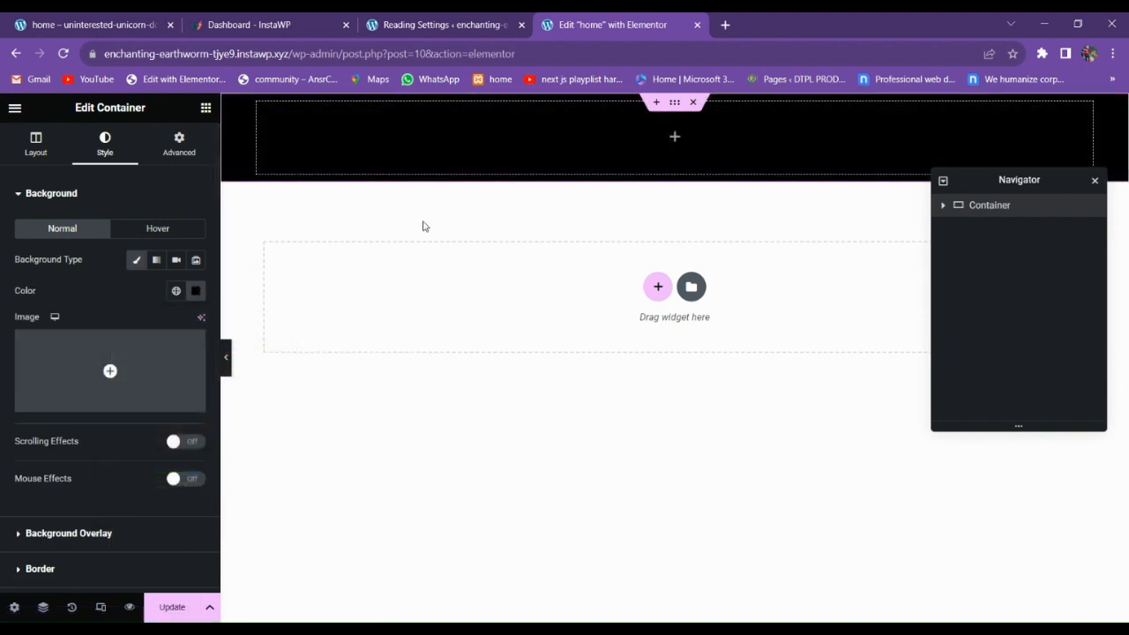
{"action": "left_click", "coordinate": [179, 143]}
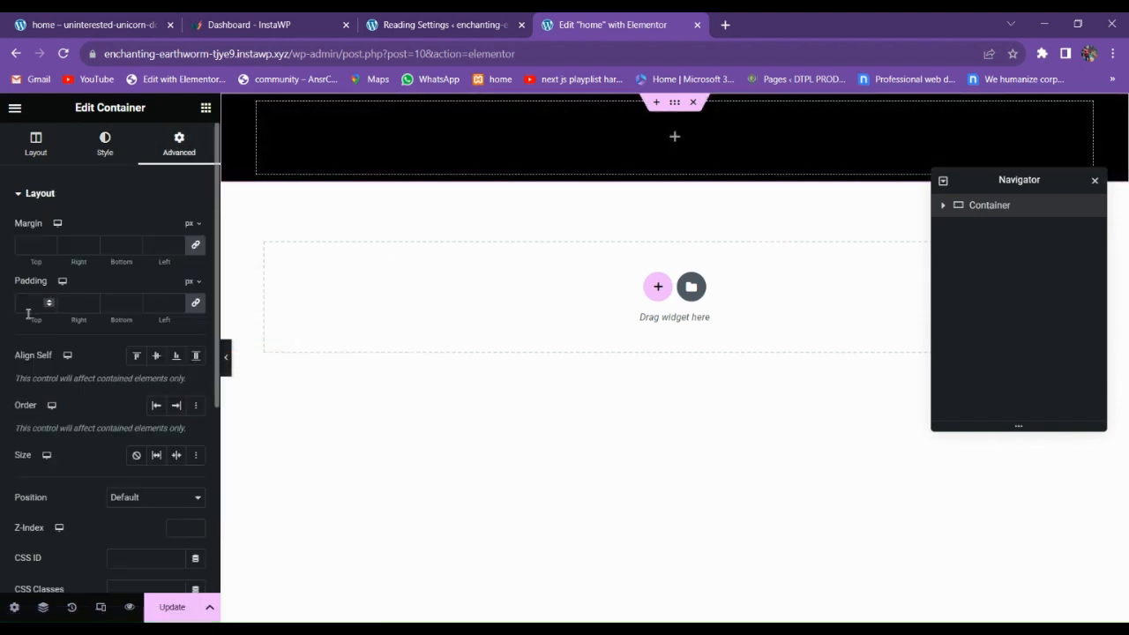
{"action": "type", "text": "50"}
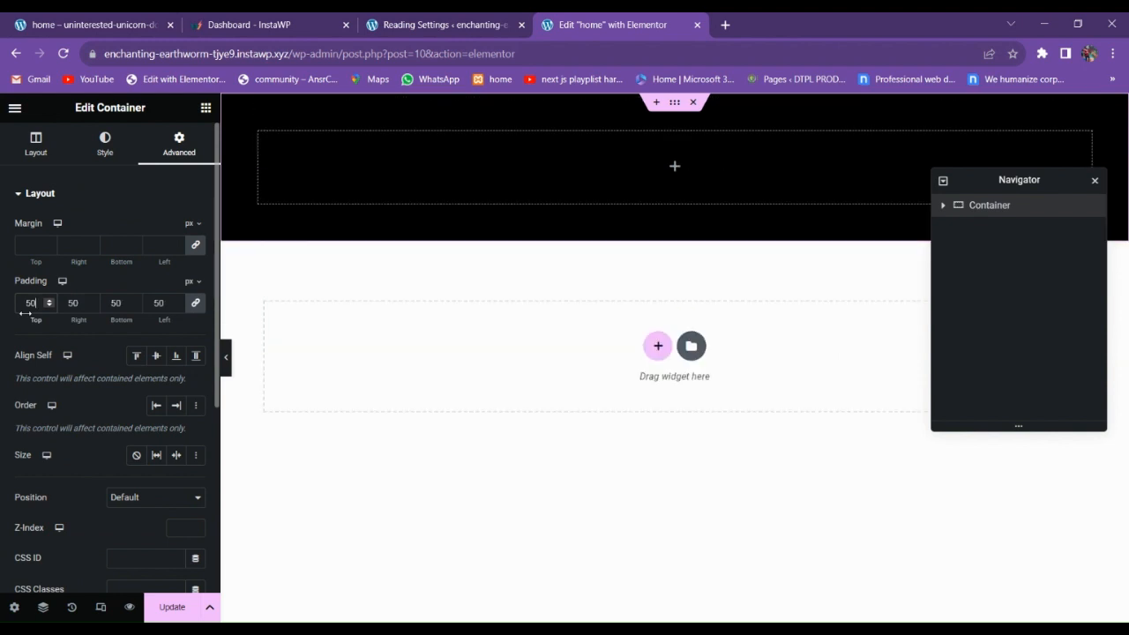
Add a heading to the container with the title "COUNTUP ANIMATION USING ELEMENTOR FLEXBOX CONTAINER".
{"action": "left_click", "coordinate": [205, 109]}
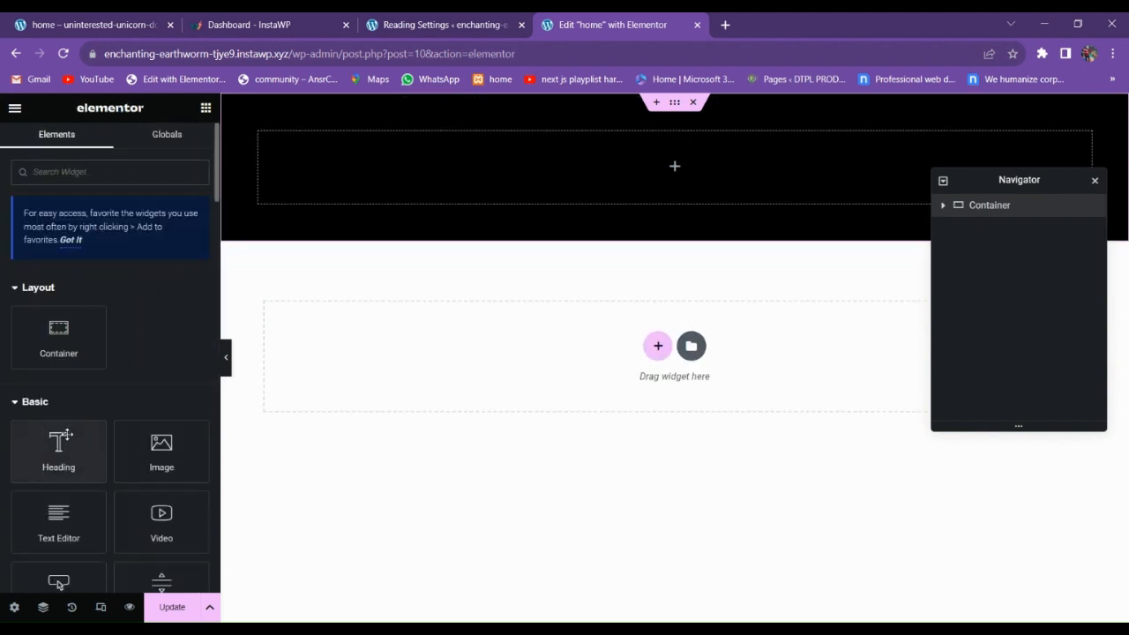
{"action": "left_click_drag", "start_coordinate": [58, 448], "coordinate": [461, 156]}
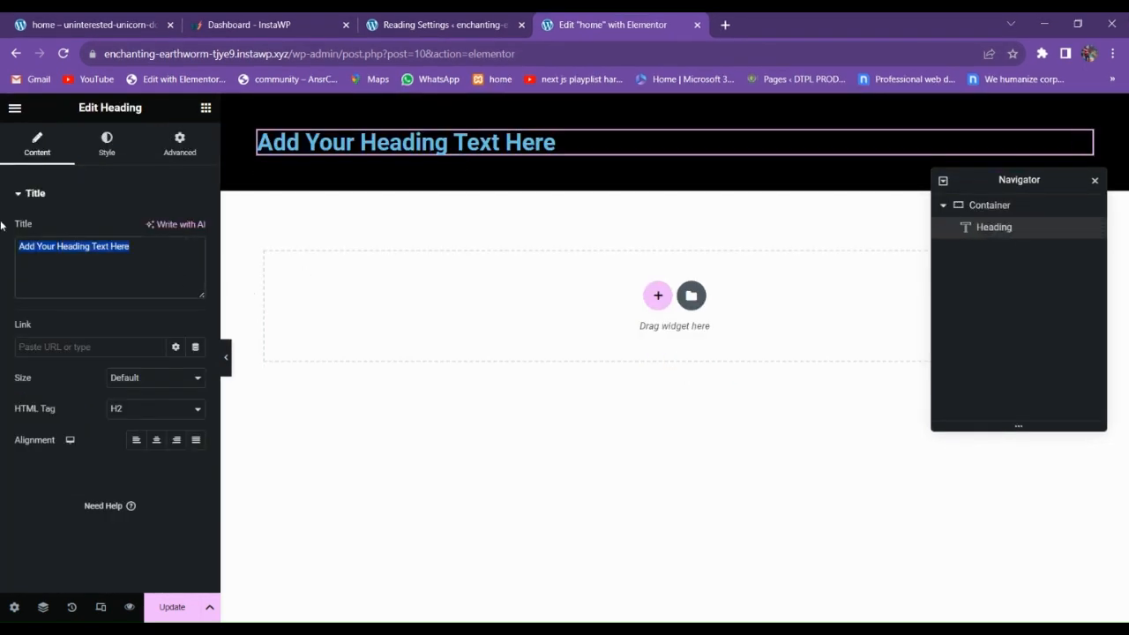
{"action": "type", "text": "COUNTUP ANIMATION USING ELEMENTOR FLEXBOX CONTAINER"}
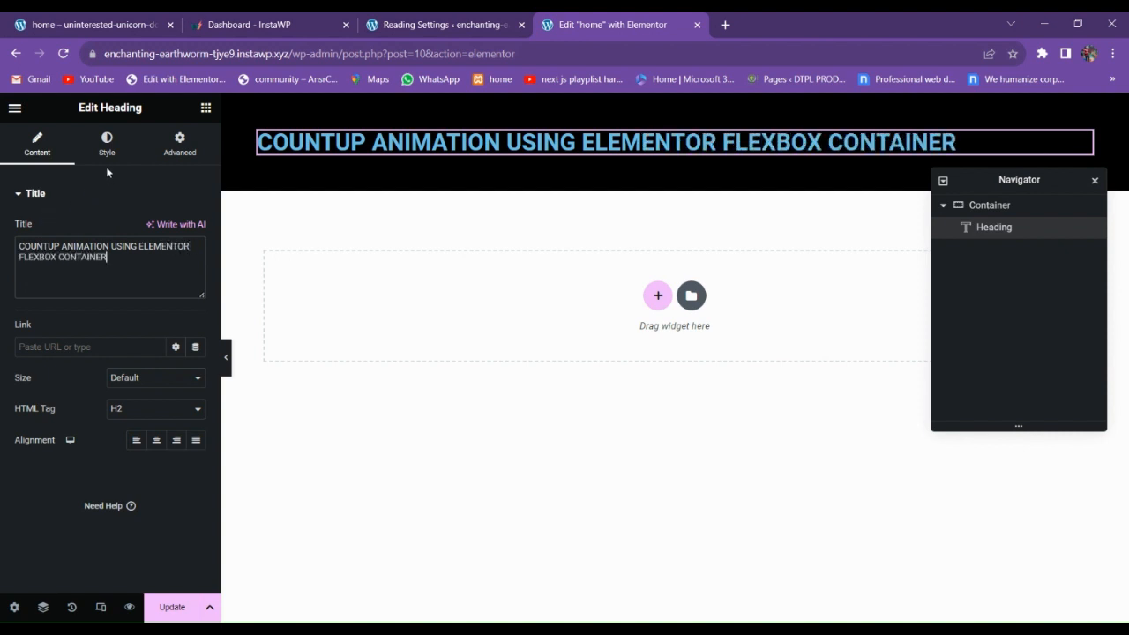
Style the heading with #FFFFFF text colour and the Oswald font at 55 px.
{"action": "left_click", "coordinate": [107, 144]}
{"action": "left_click", "coordinate": [196, 228]}
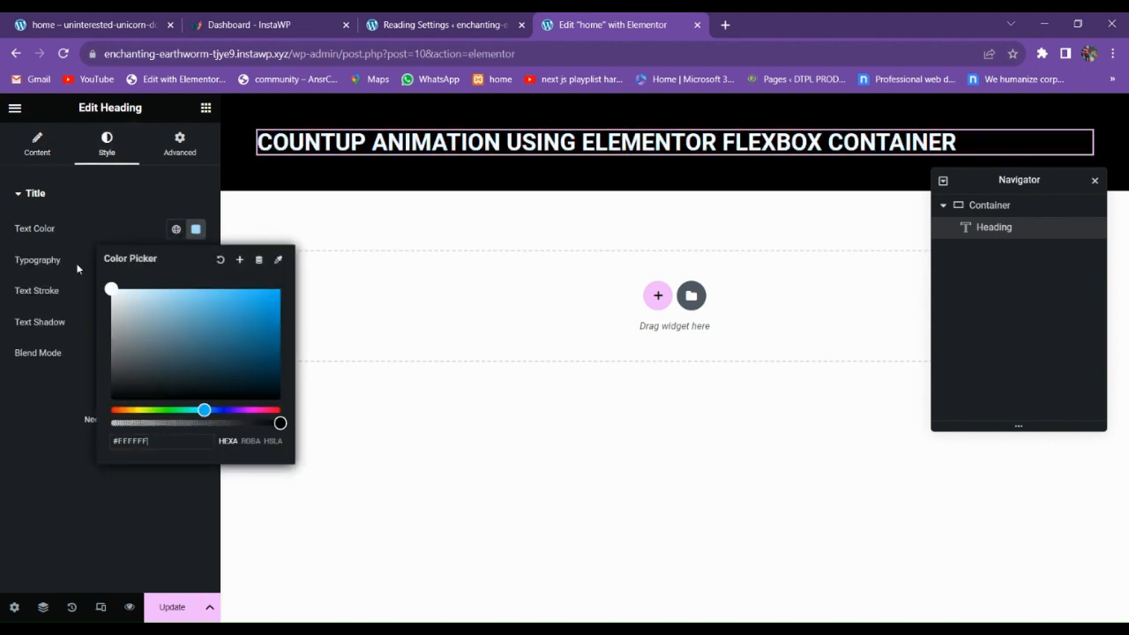
{"action": "left_click", "coordinate": [77, 475]}
{"action": "left_click", "coordinate": [195, 259]}
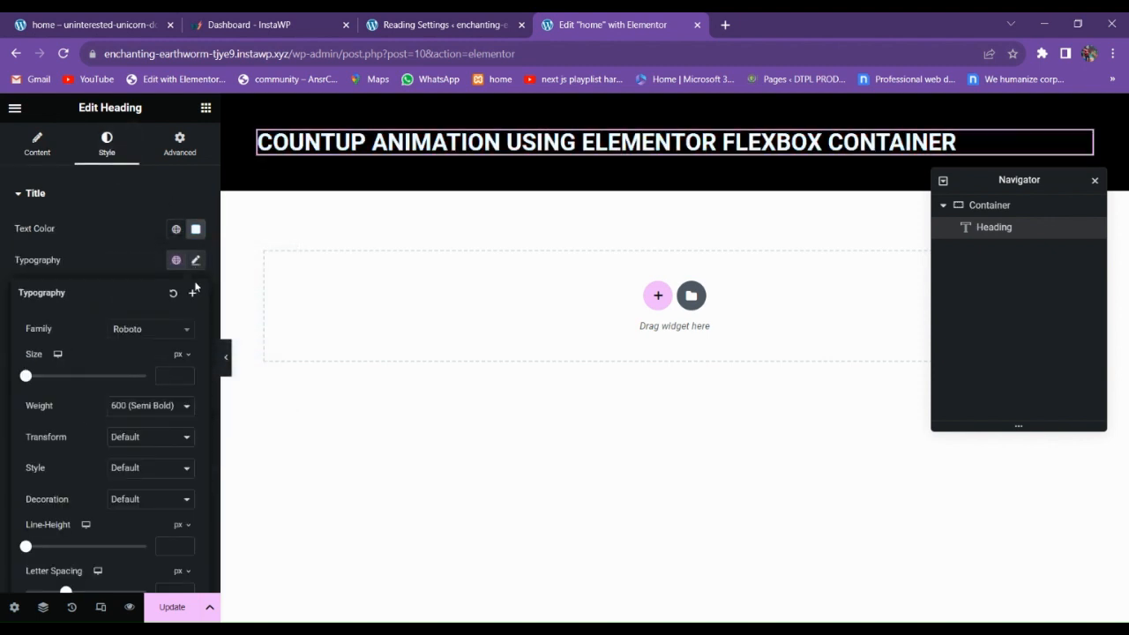
{"action": "left_click", "coordinate": [148, 330]}
{"action": "type", "text": "oswald"}
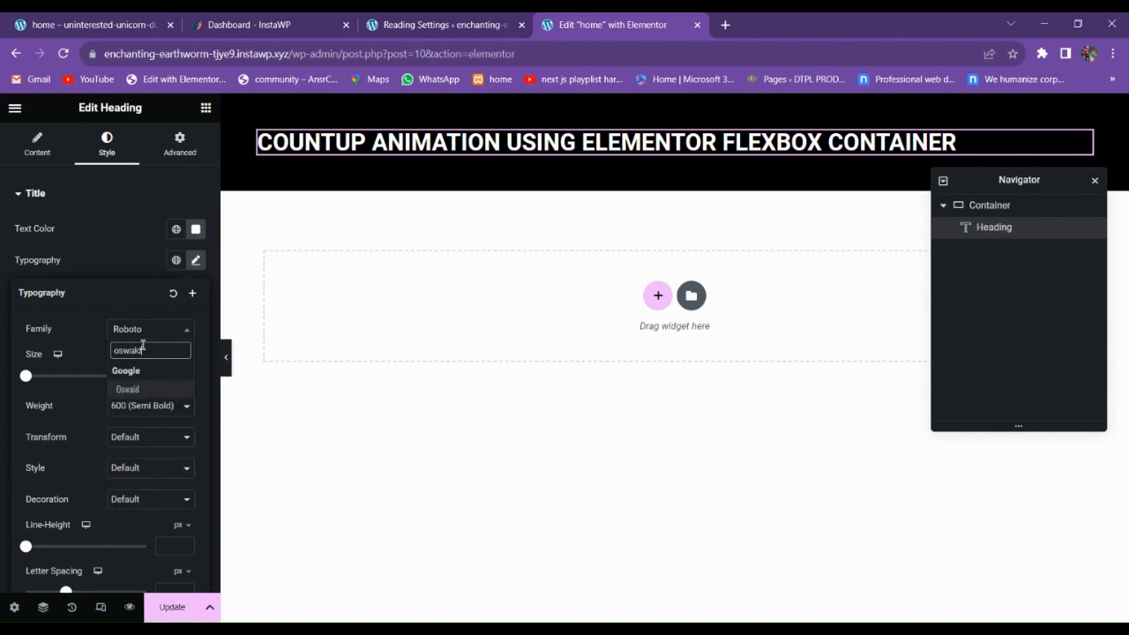
{"action": "key", "text": "Return"}
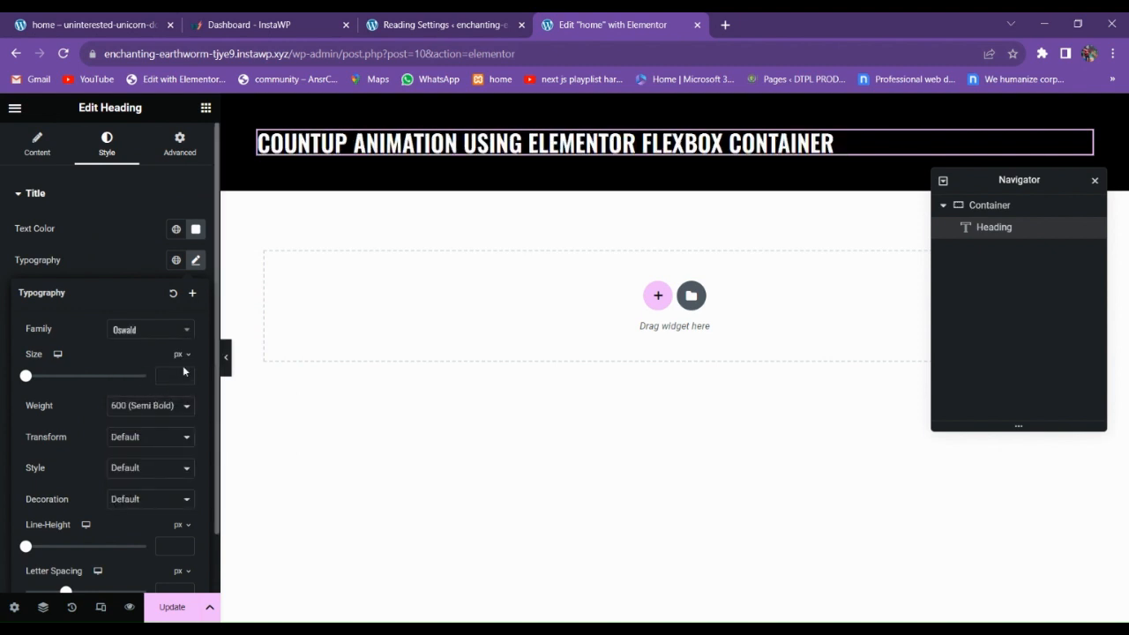
{"action": "left_click_drag", "start_coordinate": [184, 373], "coordinate": [184, 377]}
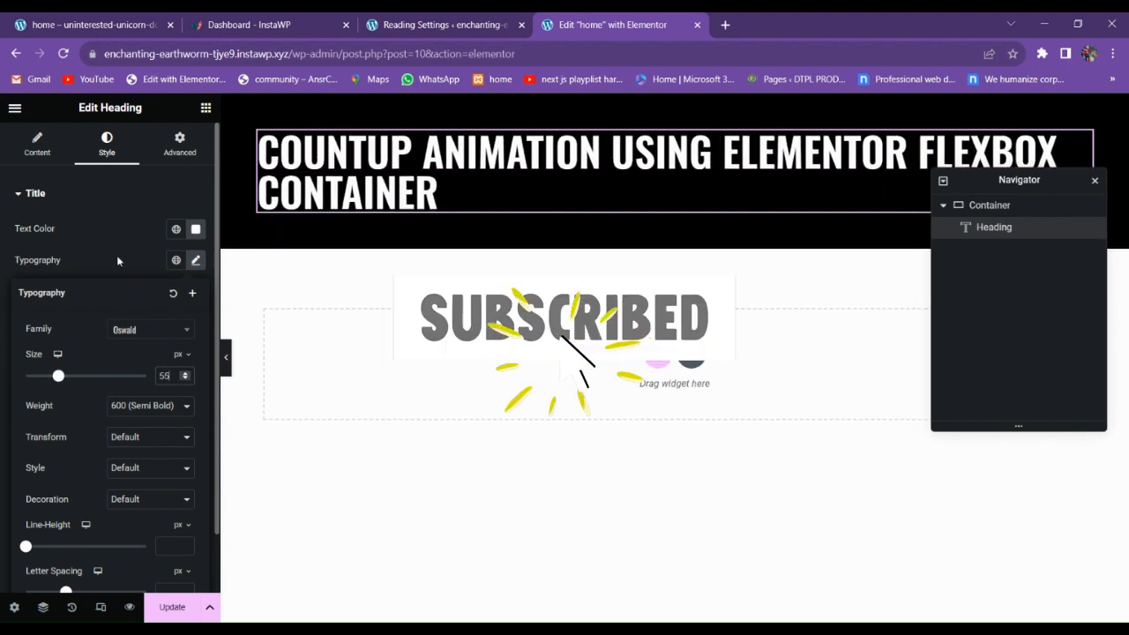
Centre-align the heading and set its font size to 65 px.
{"action": "left_click", "coordinate": [37, 144]}
{"action": "left_click", "coordinate": [150, 439]}
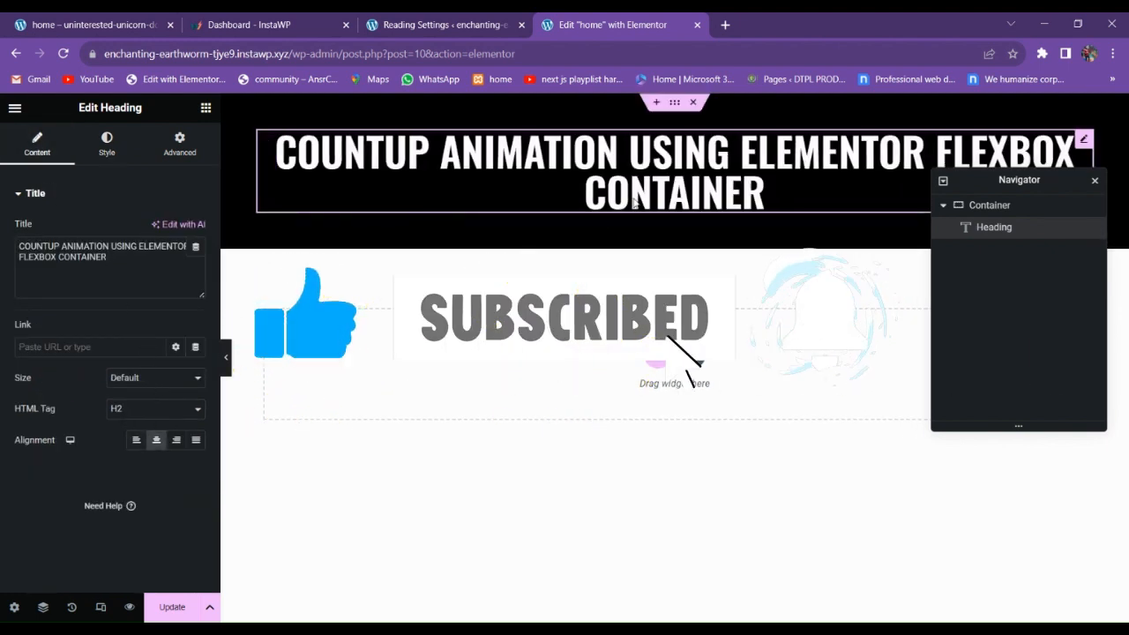
{"action": "left_click", "coordinate": [483, 188]}
{"action": "left_click", "coordinate": [107, 144]}
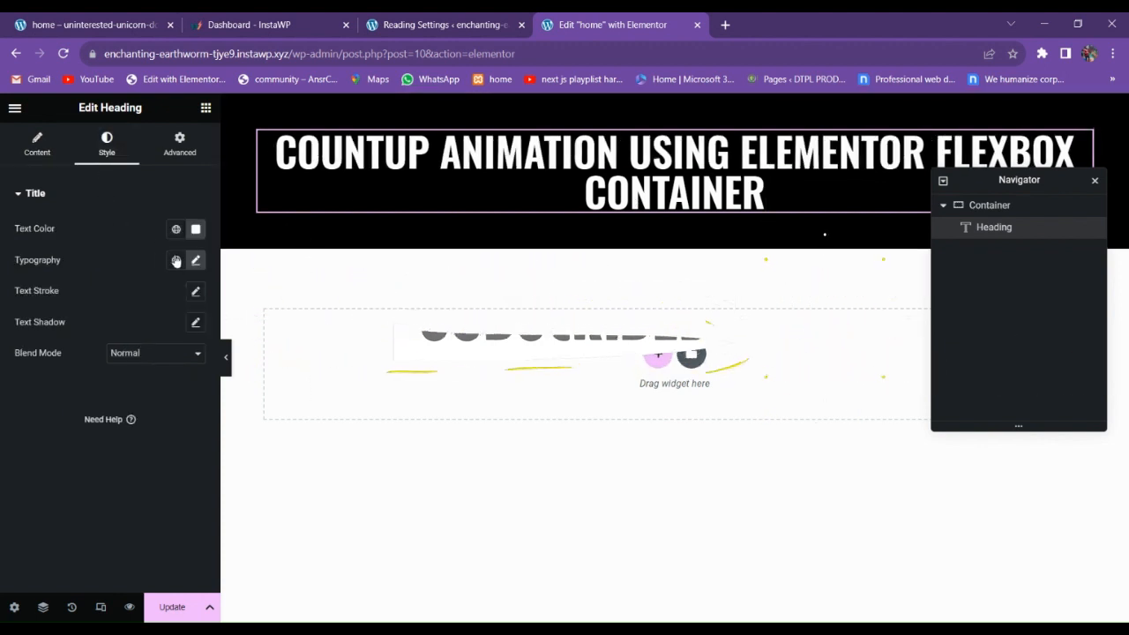
{"action": "left_click", "coordinate": [196, 259]}
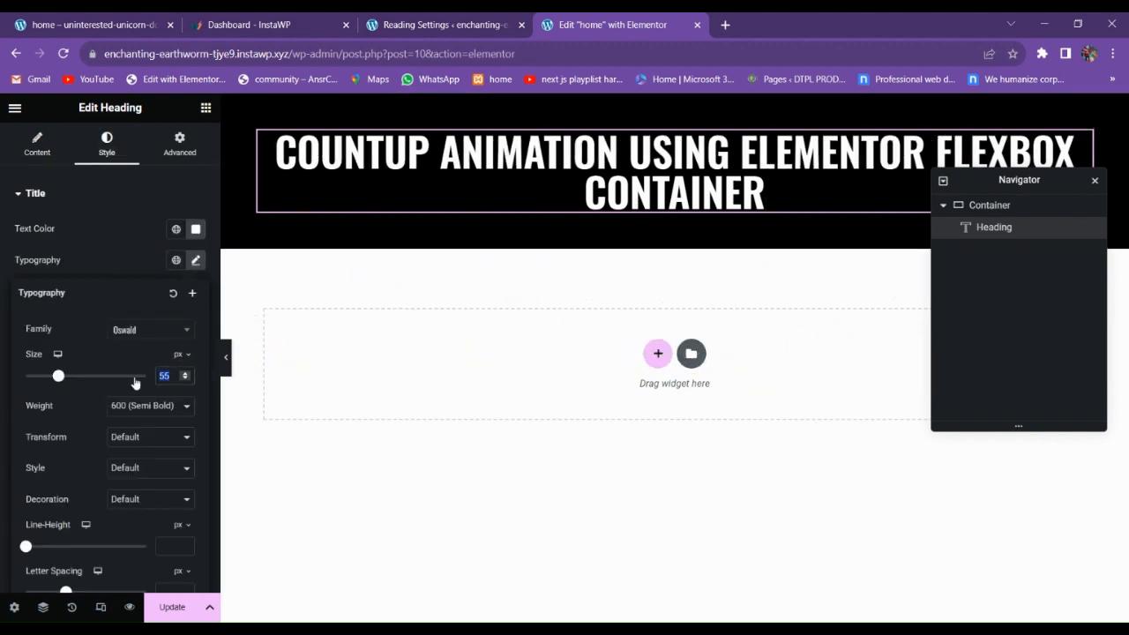
{"action": "type", "text": "65"}
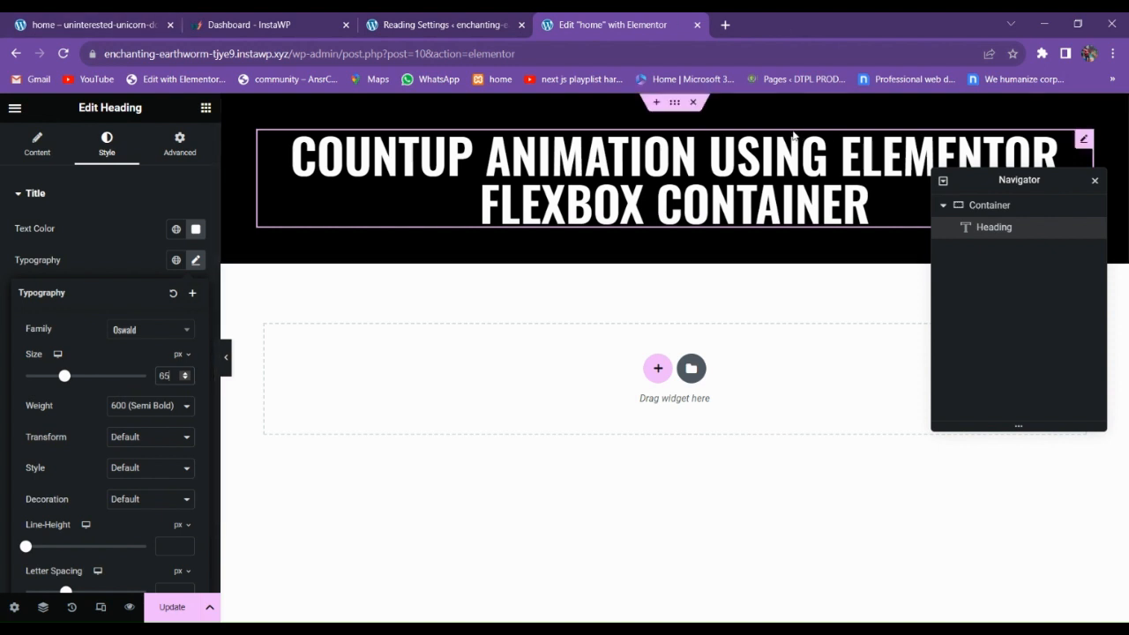
Set the padding of the heading's container to 100 px on all sides and return to the widget list.
{"action": "left_click", "coordinate": [675, 103]}
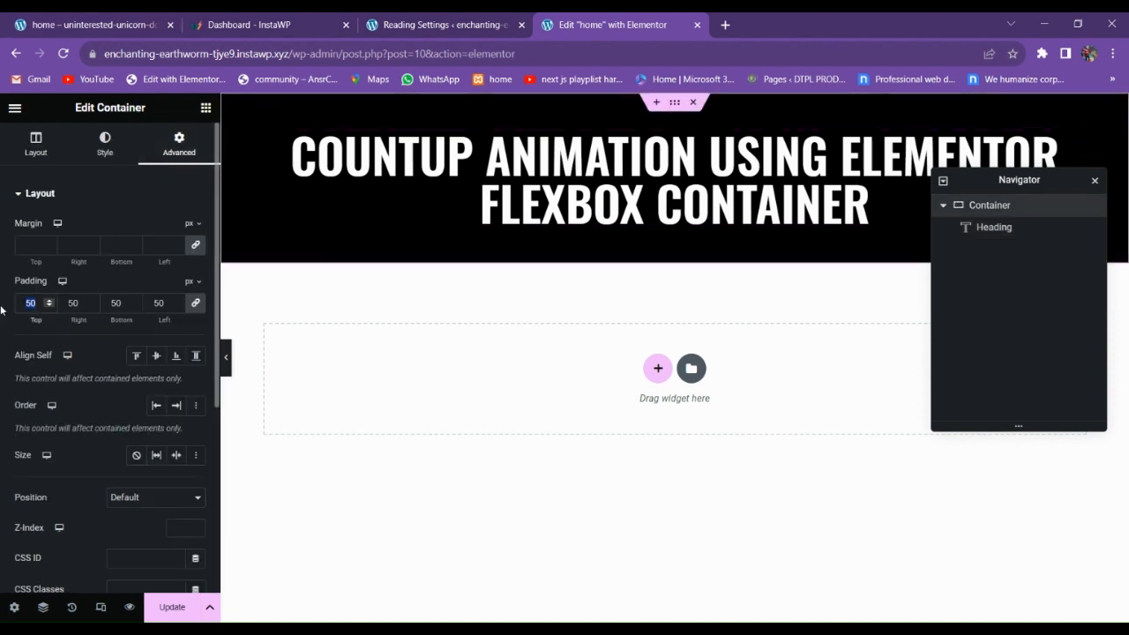
{"action": "type", "text": "100"}
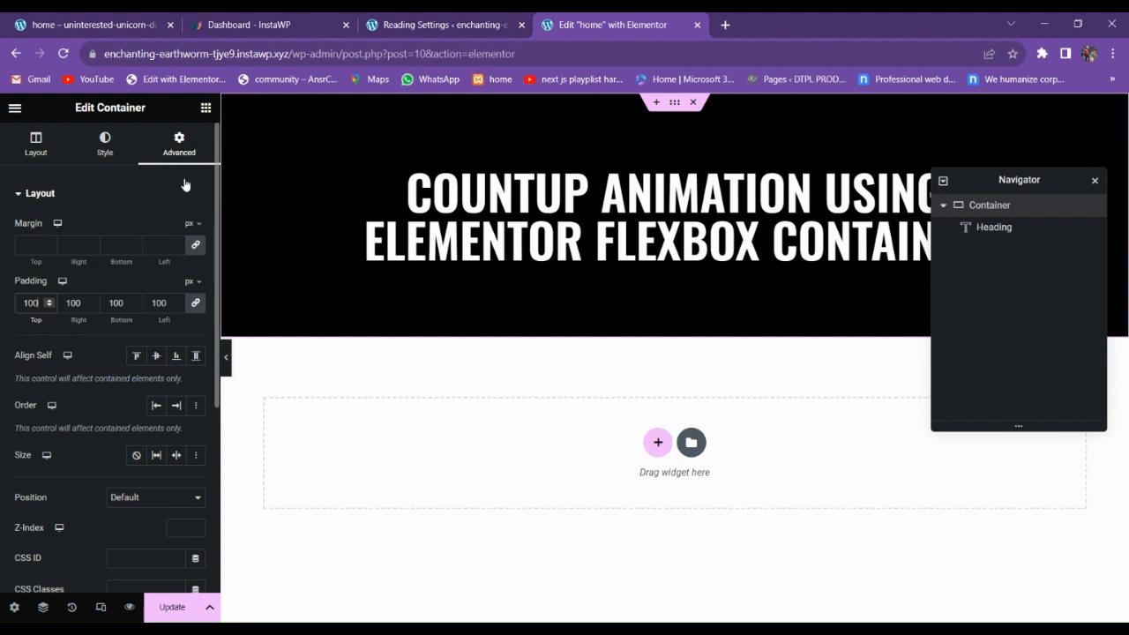
{"action": "left_click", "coordinate": [205, 108]}
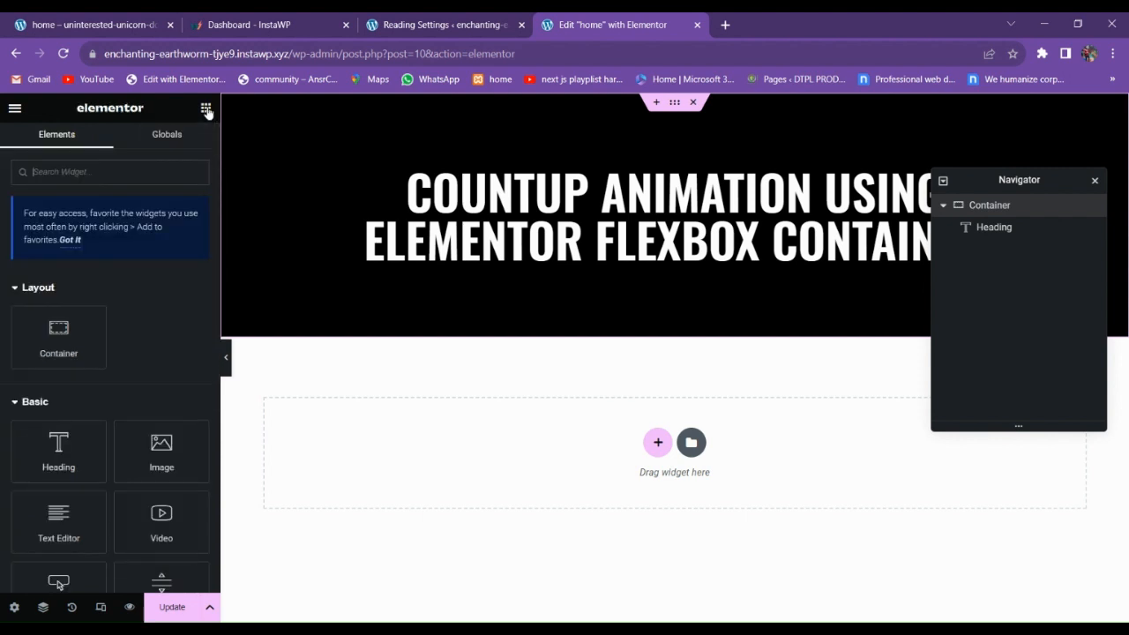
Centre the heading container's items with Justify Content and Align Items and return to the widget list.
{"action": "left_click", "coordinate": [643, 165]}
{"action": "left_click", "coordinate": [36, 144]}
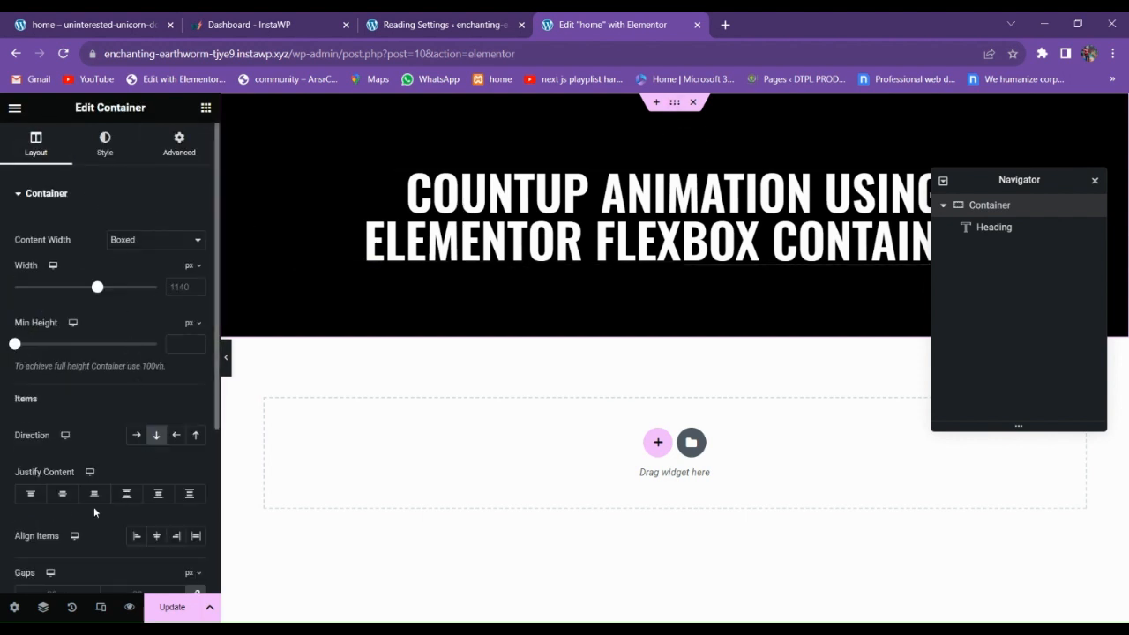
{"action": "left_click", "coordinate": [62, 493]}
{"action": "left_click", "coordinate": [156, 535]}
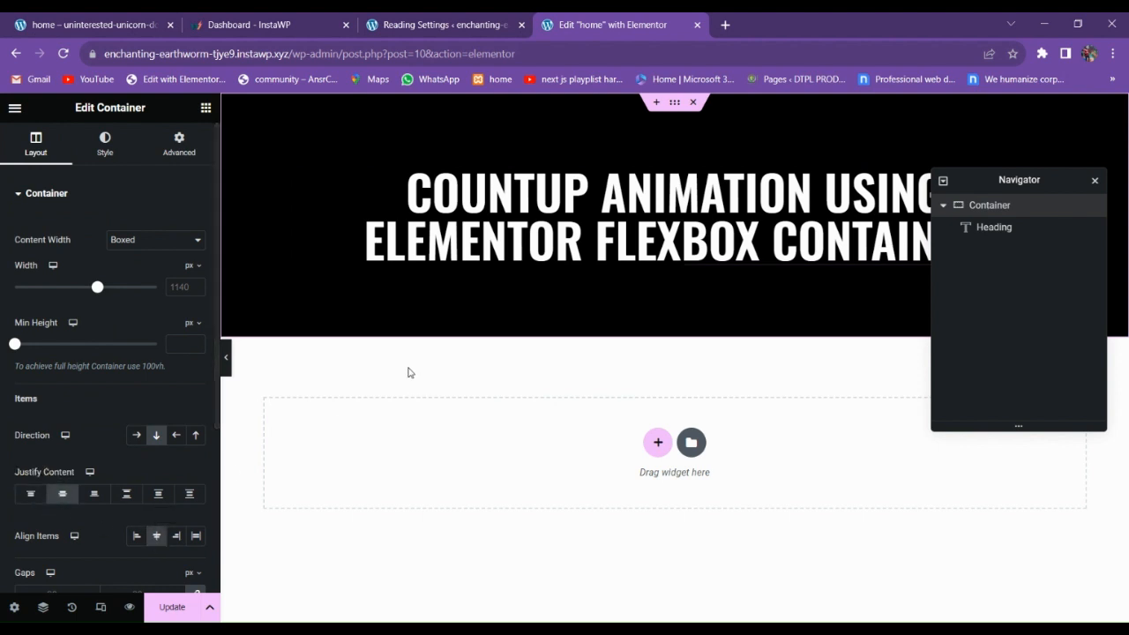
{"action": "left_click", "coordinate": [208, 109]}
Check the card layout on the finished example page and add a container below the heading inside the black container.
{"action": "left_click", "coordinate": [86, 23]}
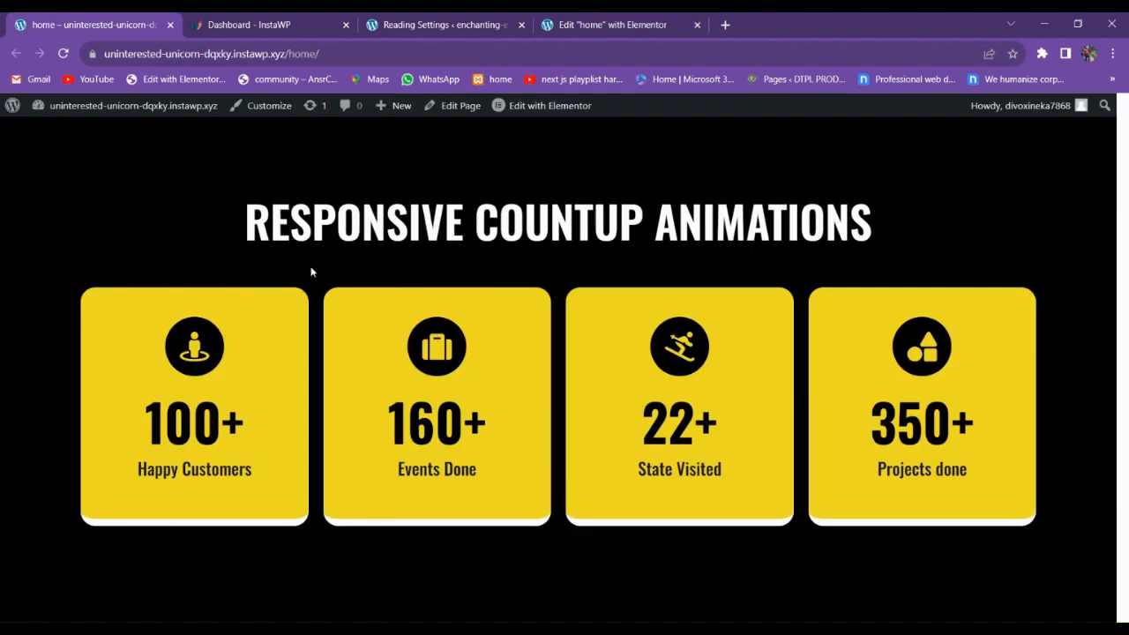
{"action": "left_click", "coordinate": [617, 25]}
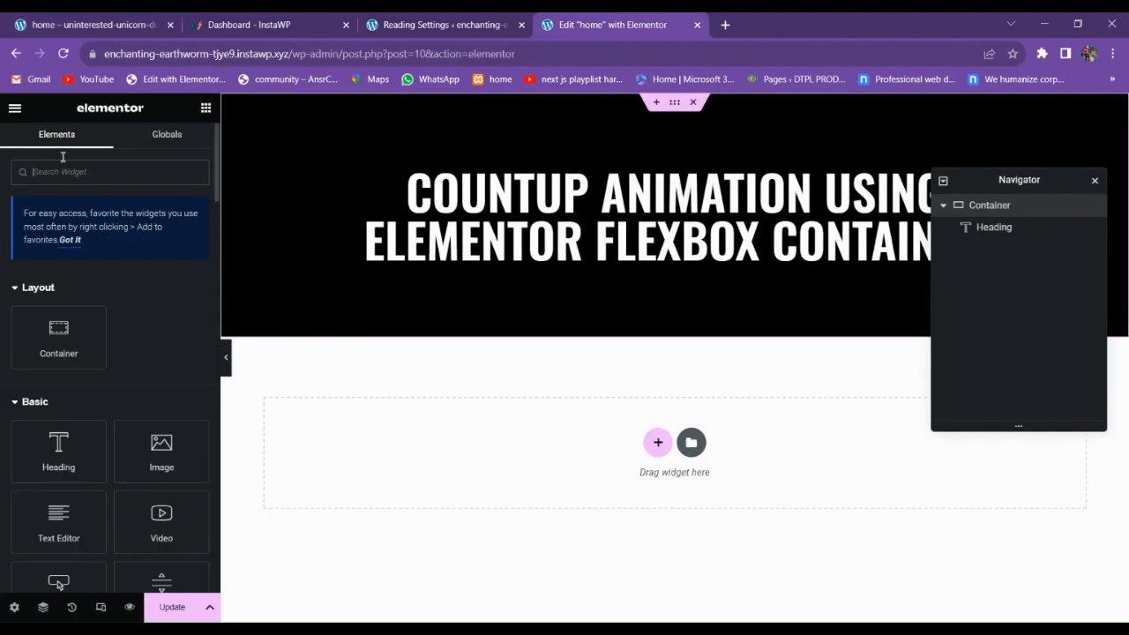
{"action": "left_click_drag", "start_coordinate": [56, 330], "coordinate": [425, 360]}
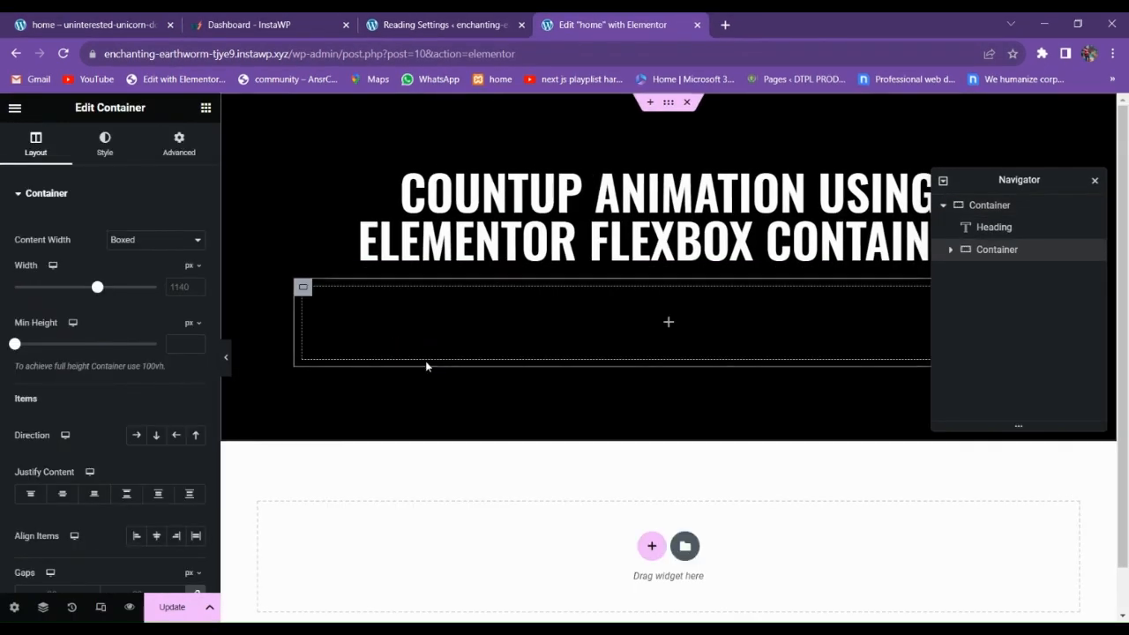
Set the outer black container's padding to 40 px on all sides.
{"action": "left_click", "coordinate": [667, 103]}
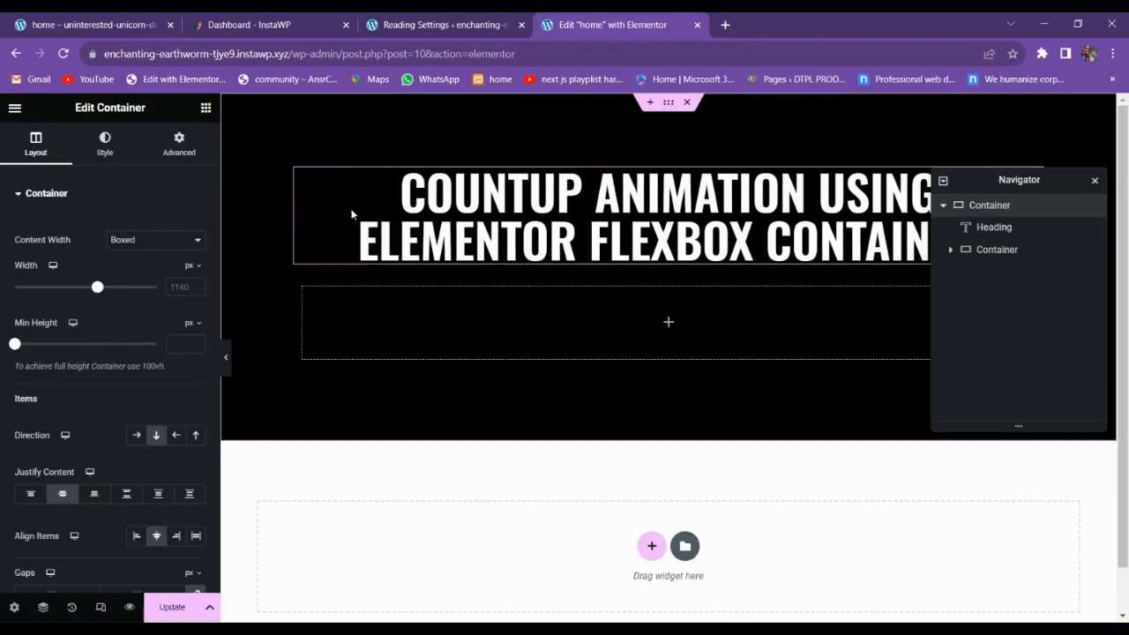
{"action": "left_click", "coordinate": [189, 152]}
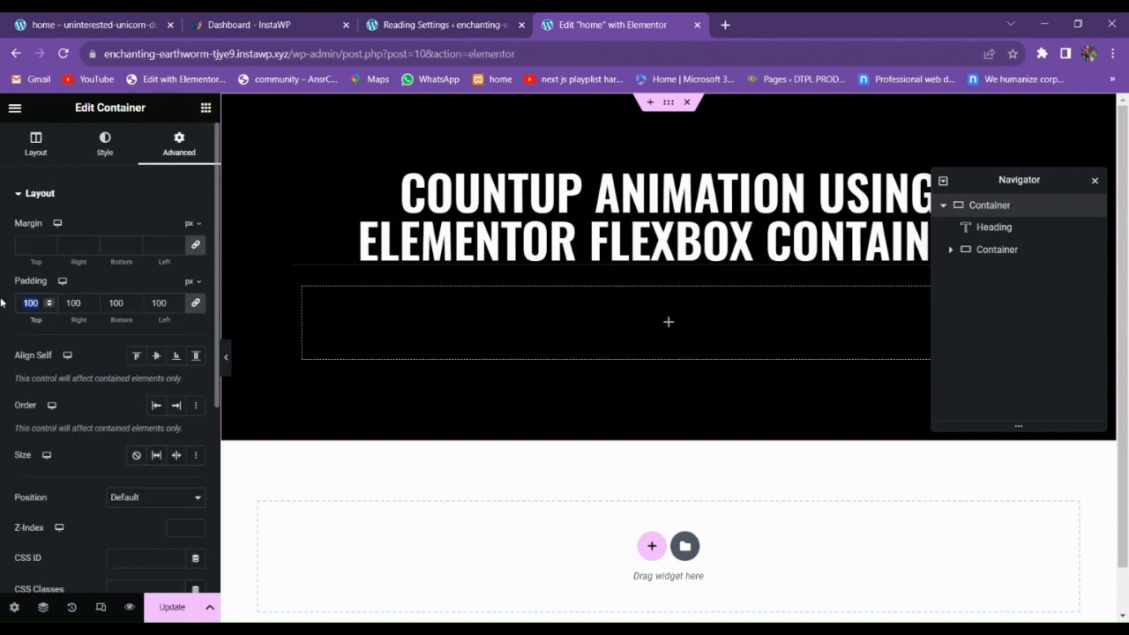
{"action": "type", "text": "40"}
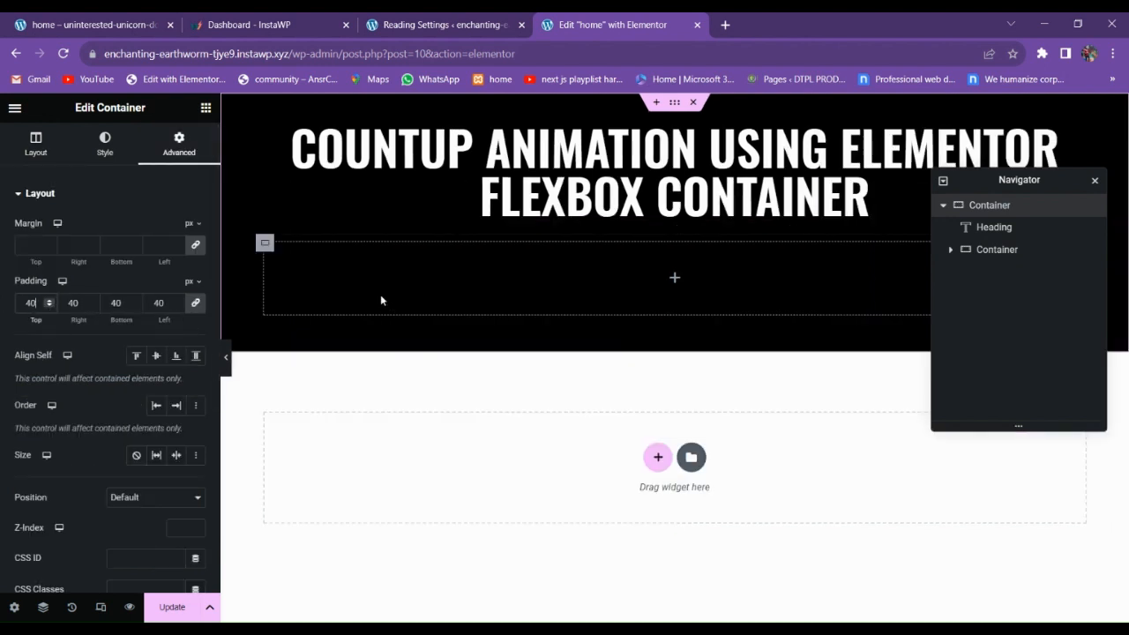
Nest another container inside the one below the heading and add a Counter widget to it.
{"action": "left_click", "coordinate": [206, 107]}
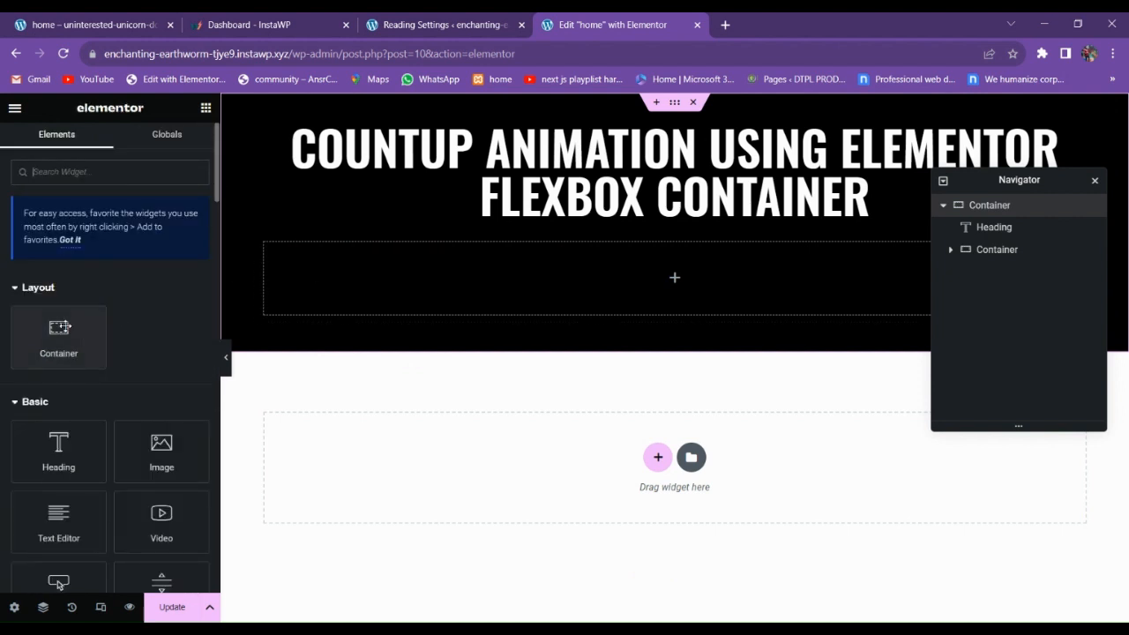
{"action": "left_click_drag", "start_coordinate": [58, 331], "coordinate": [399, 315]}
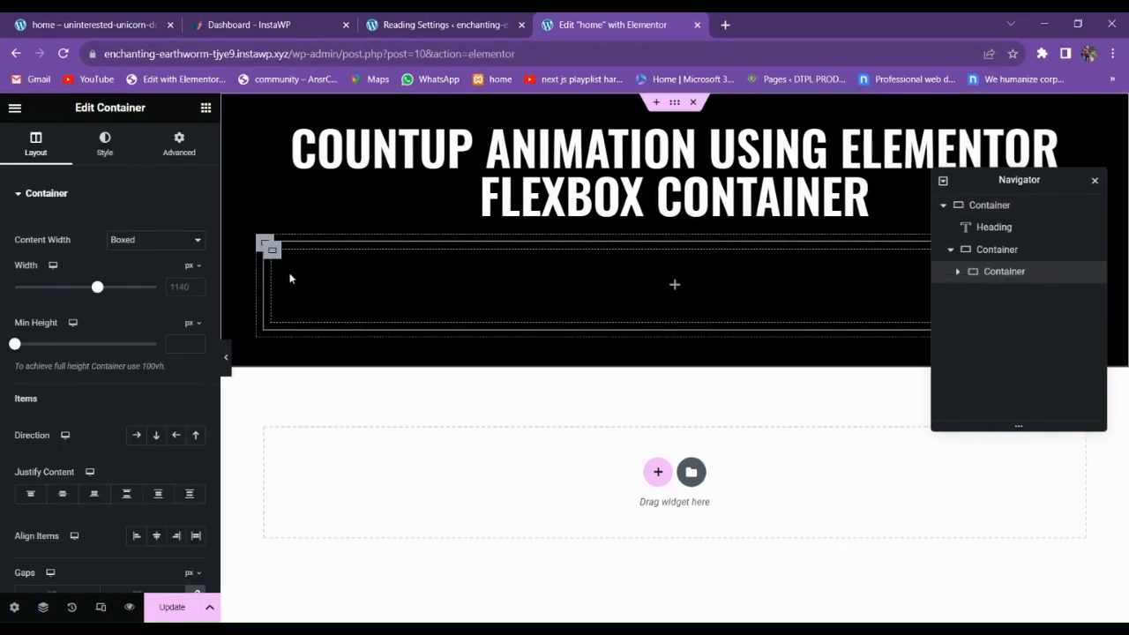
{"action": "left_click", "coordinate": [205, 107]}
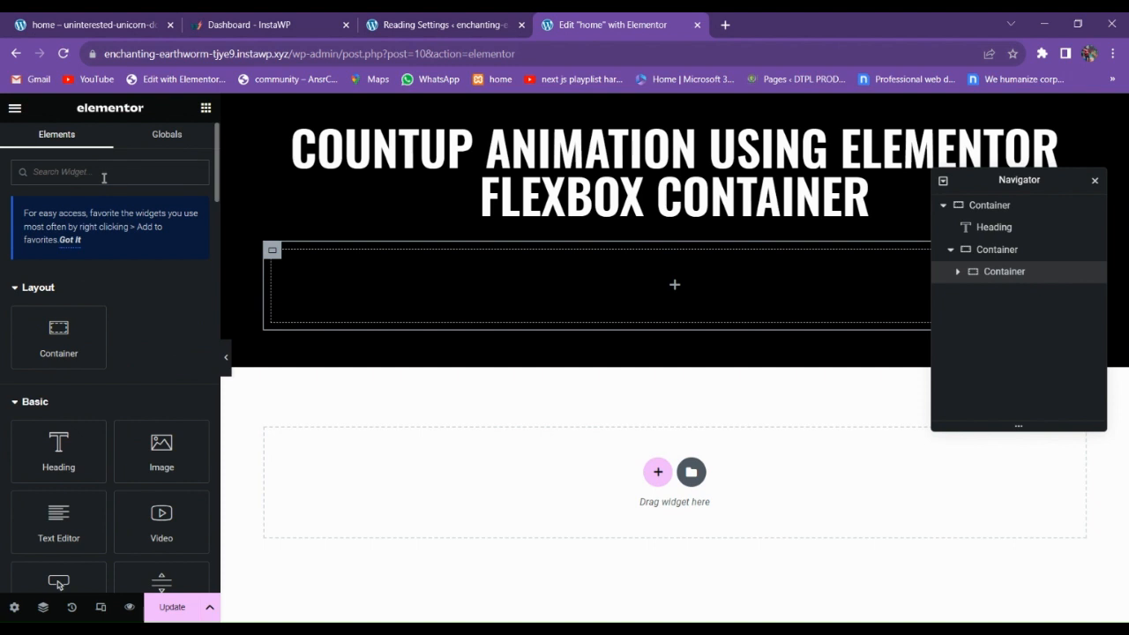
{"action": "type", "text": "counter"}
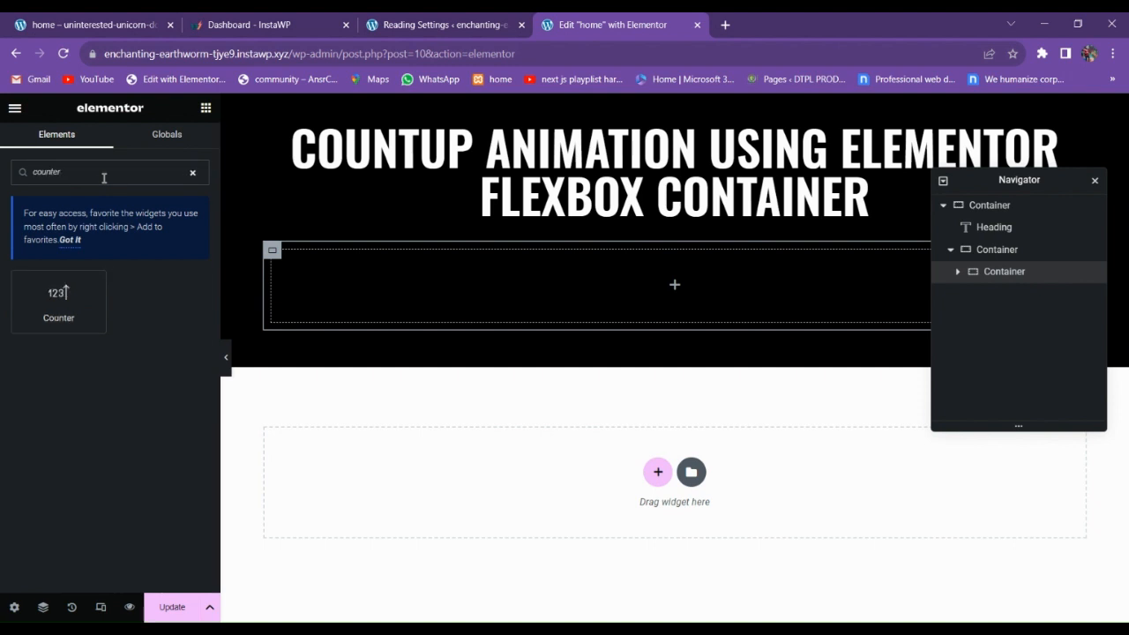
{"action": "left_click_drag", "start_coordinate": [58, 295], "coordinate": [386, 335]}
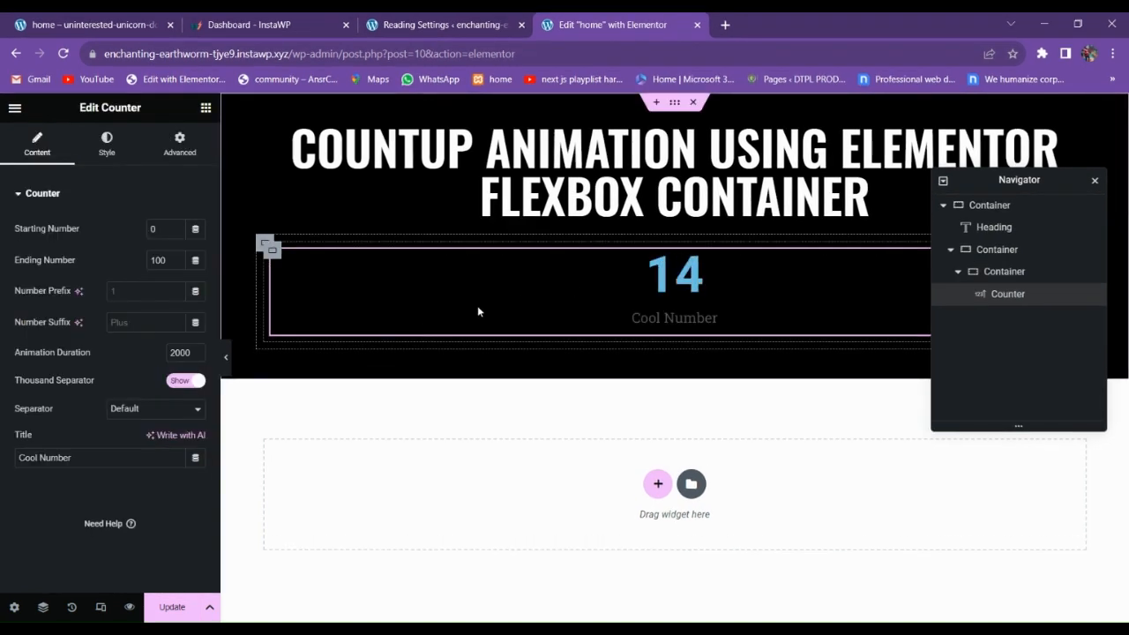
Duplicate the container holding the counter three times to make four counter containers.
{"action": "right_click", "coordinate": [271, 254]}
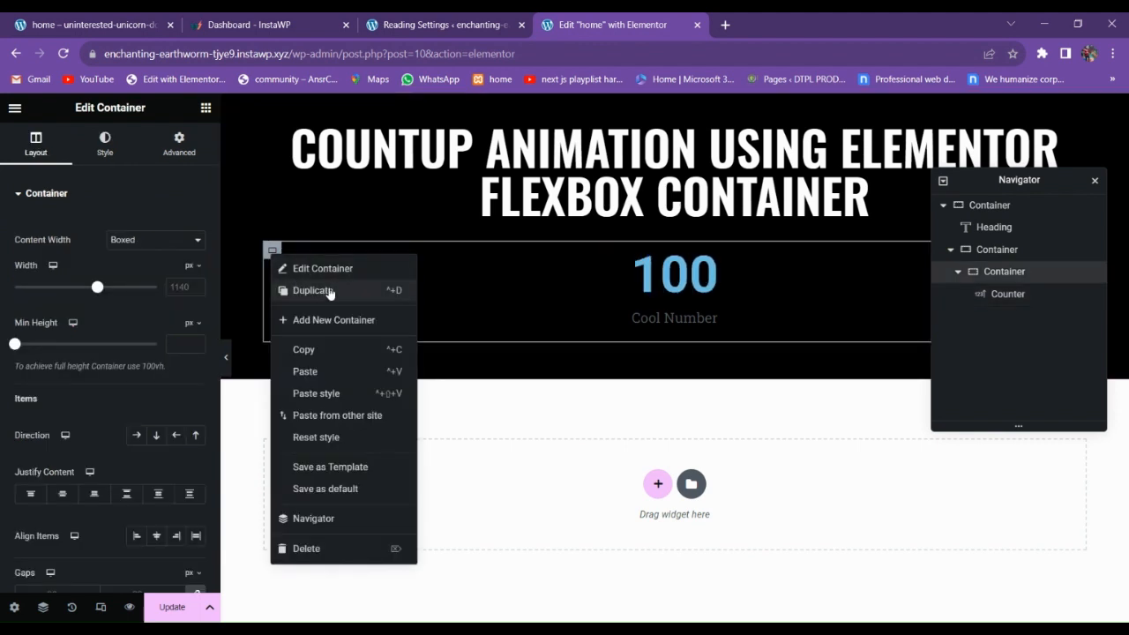
{"action": "left_click", "coordinate": [328, 291]}
{"action": "right_click", "coordinate": [265, 250]}
{"action": "left_click", "coordinate": [284, 284]}
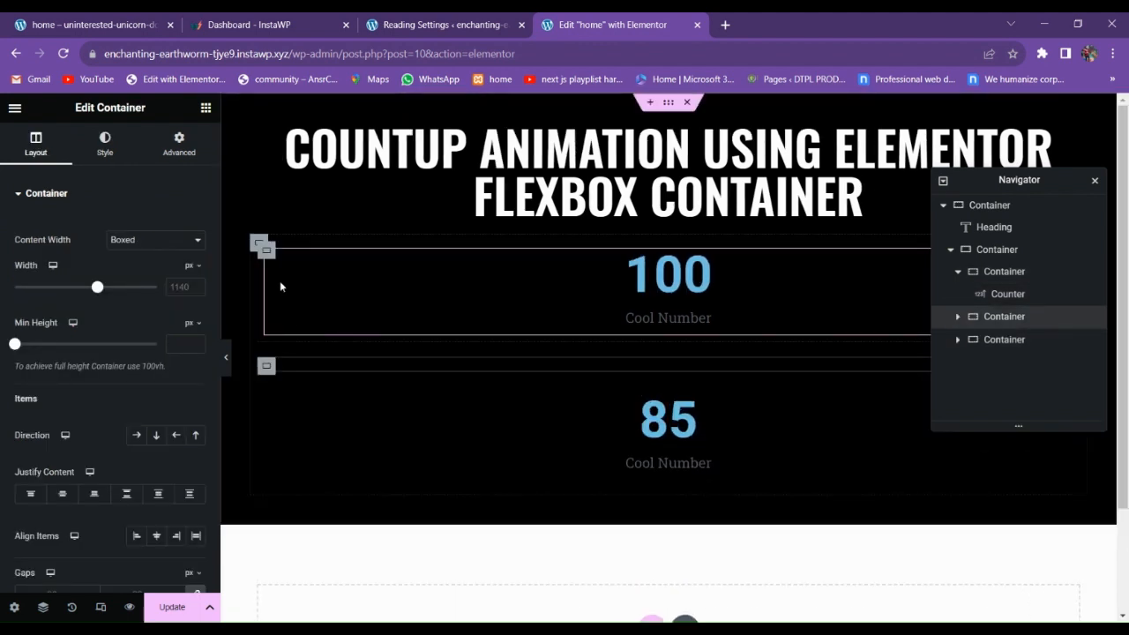
{"action": "right_click", "coordinate": [265, 249]}
{"action": "left_click", "coordinate": [296, 282]}
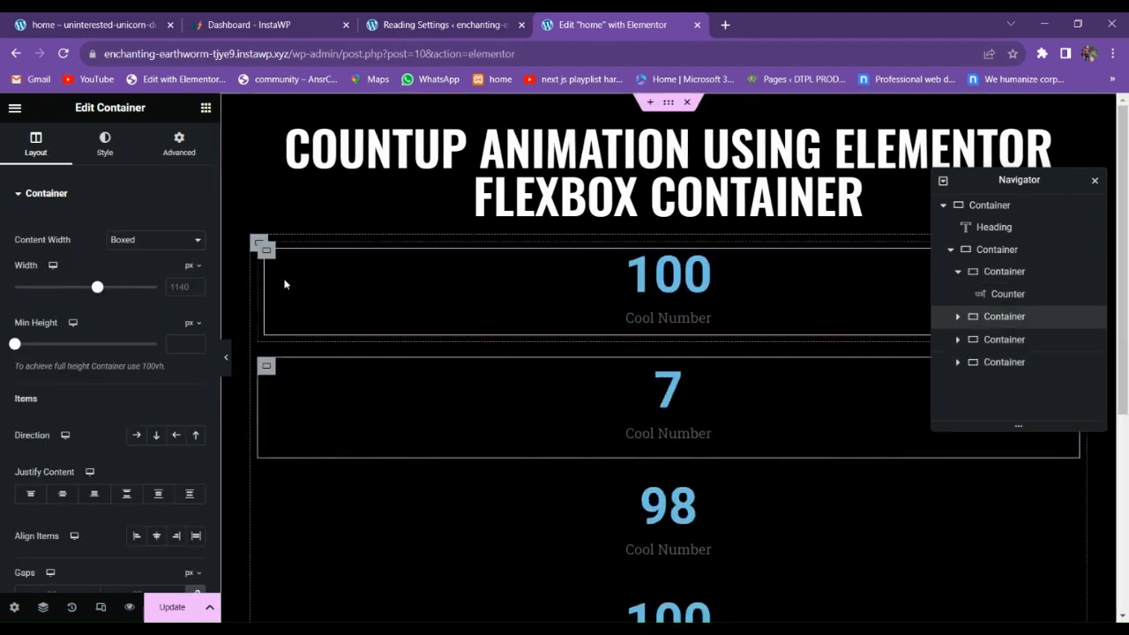
Arrange the four counter containers in a row by setting their parent's direction to horizontal with centred justification and alignment.
{"action": "left_click", "coordinate": [258, 242]}
{"action": "left_click", "coordinate": [136, 435]}
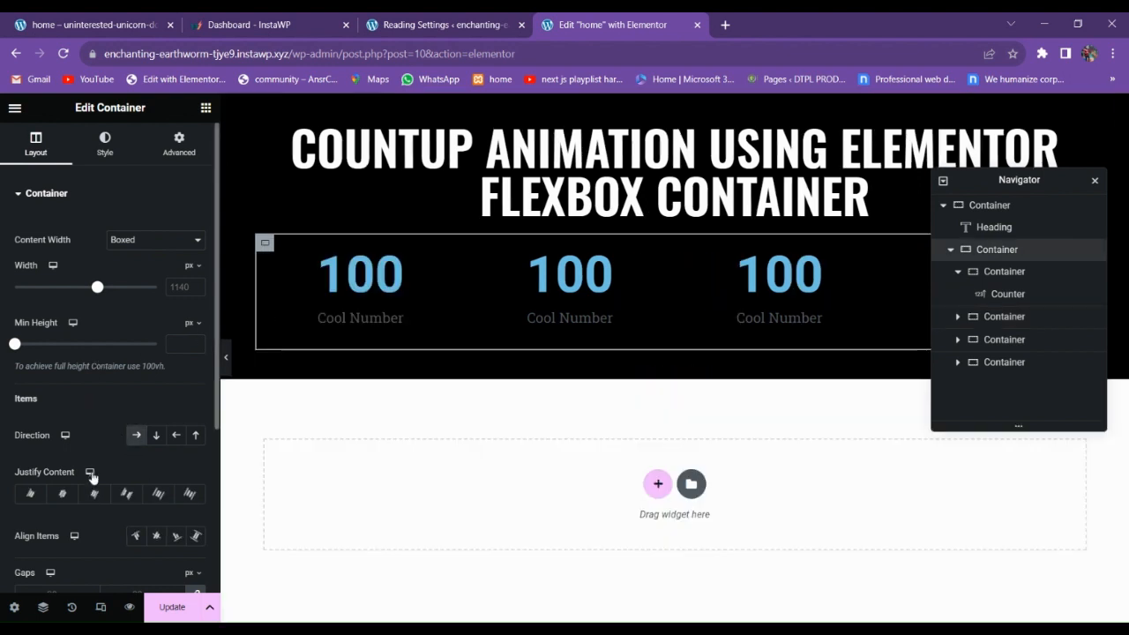
{"action": "left_click", "coordinate": [62, 493]}
{"action": "left_click", "coordinate": [156, 535]}
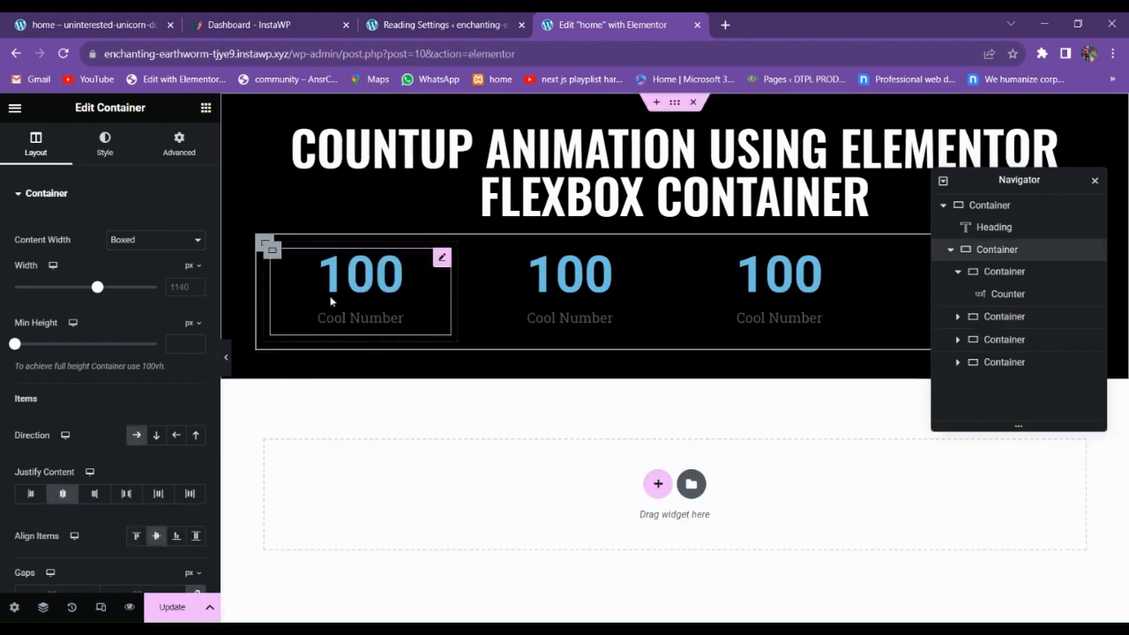
Consult the finished example page and give the first counter container a classic yellow background colour, #FFDA0D.
{"action": "left_click", "coordinate": [273, 255]}
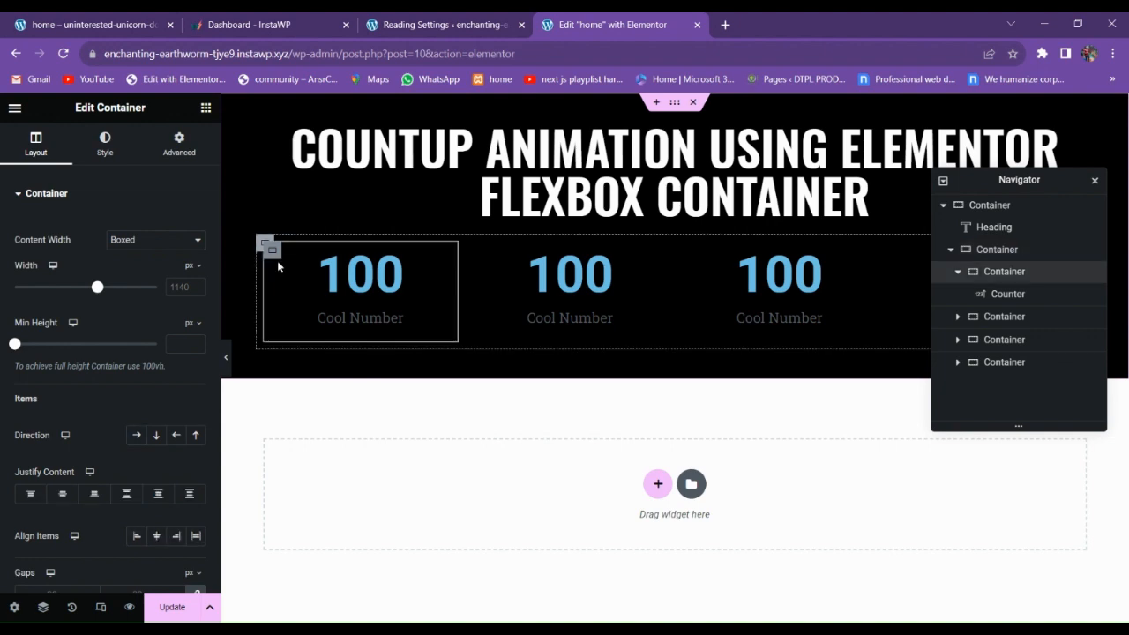
{"action": "left_click", "coordinate": [110, 16]}
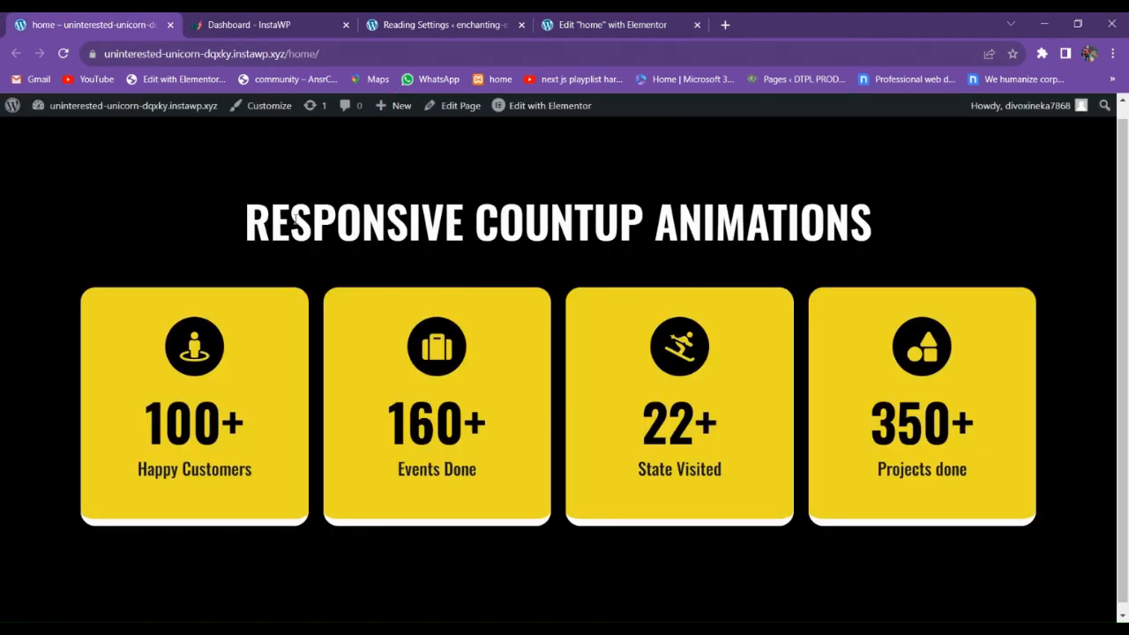
{"action": "left_click", "coordinate": [612, 25]}
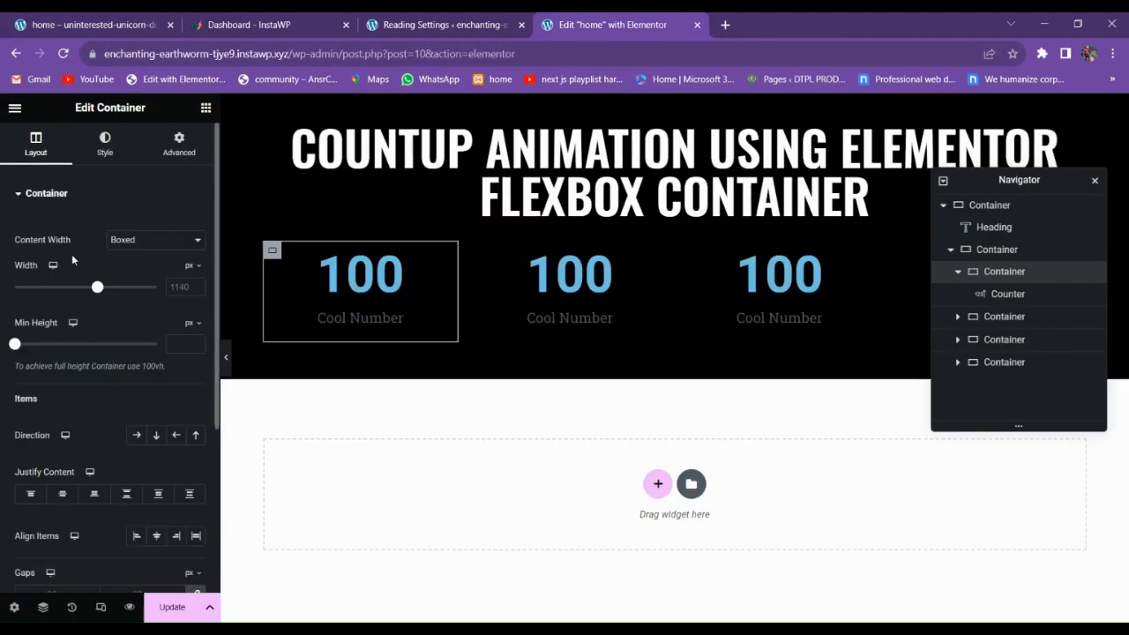
{"action": "left_click", "coordinate": [105, 143]}
{"action": "left_click", "coordinate": [136, 261]}
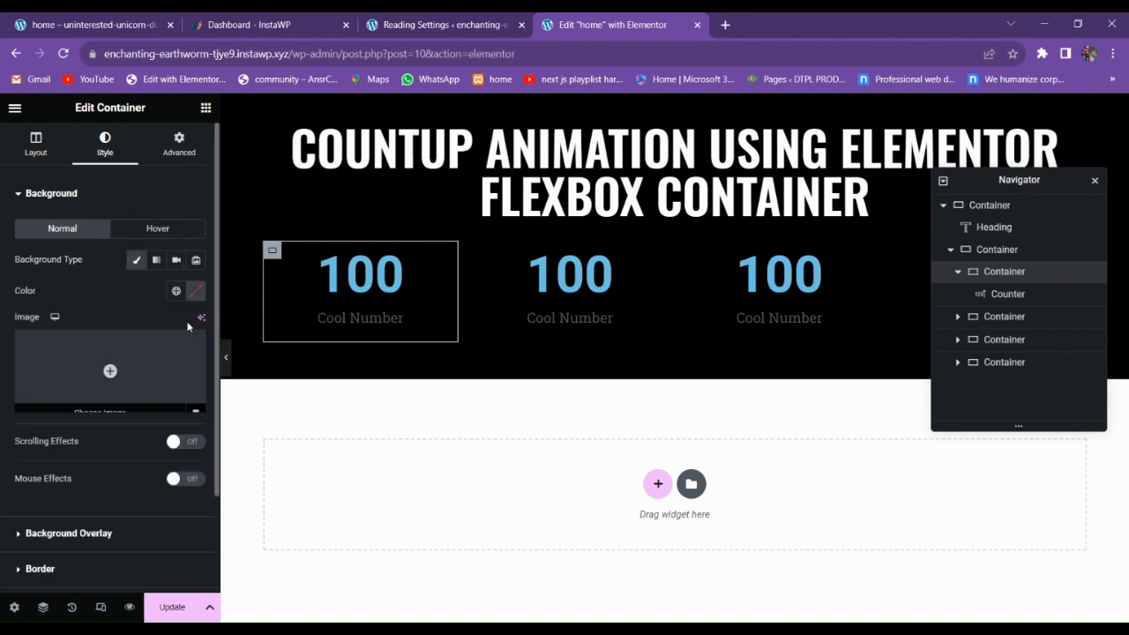
{"action": "left_click", "coordinate": [195, 290]}
{"action": "left_click_drag", "start_coordinate": [175, 469], "coordinate": [280, 355]}
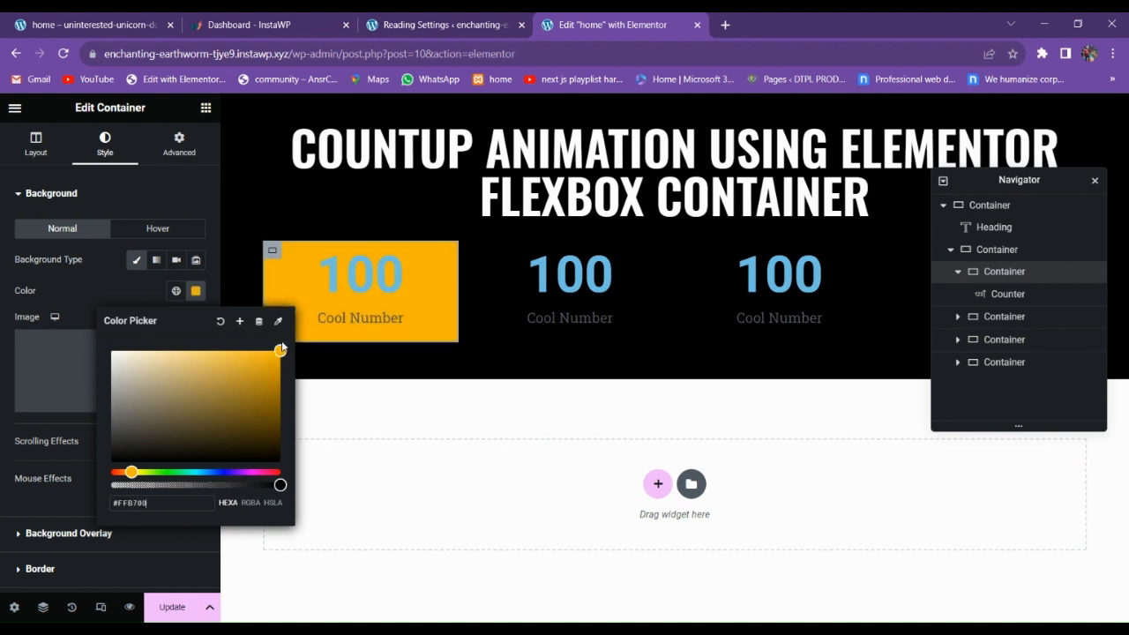
{"action": "left_click", "coordinate": [137, 473]}
{"action": "left_click_drag", "start_coordinate": [193, 440], "coordinate": [261, 353]}
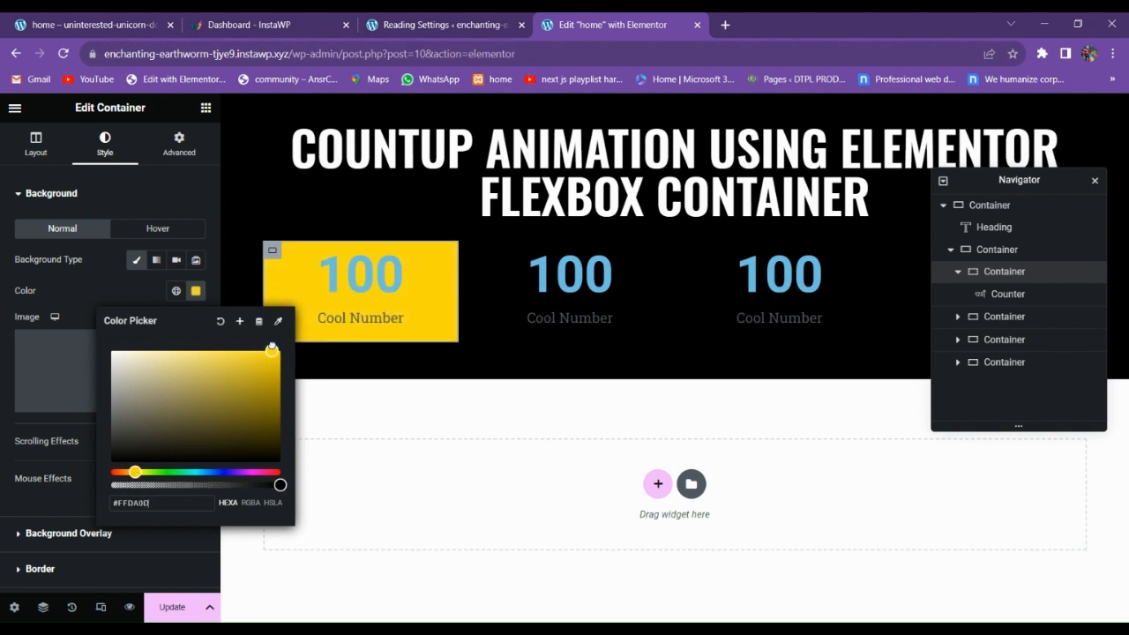
{"action": "left_click", "coordinate": [267, 252]}
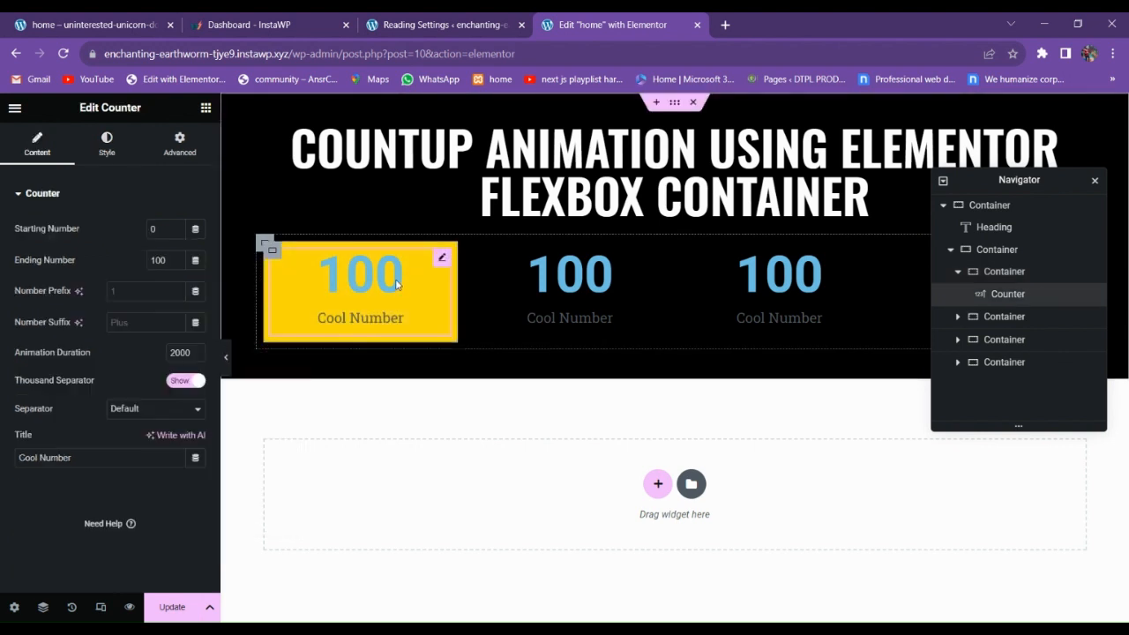
Set the yellow counter container's padding to 40 px on all sides.
{"action": "left_click", "coordinate": [270, 252]}
{"action": "left_click", "coordinate": [168, 164]}
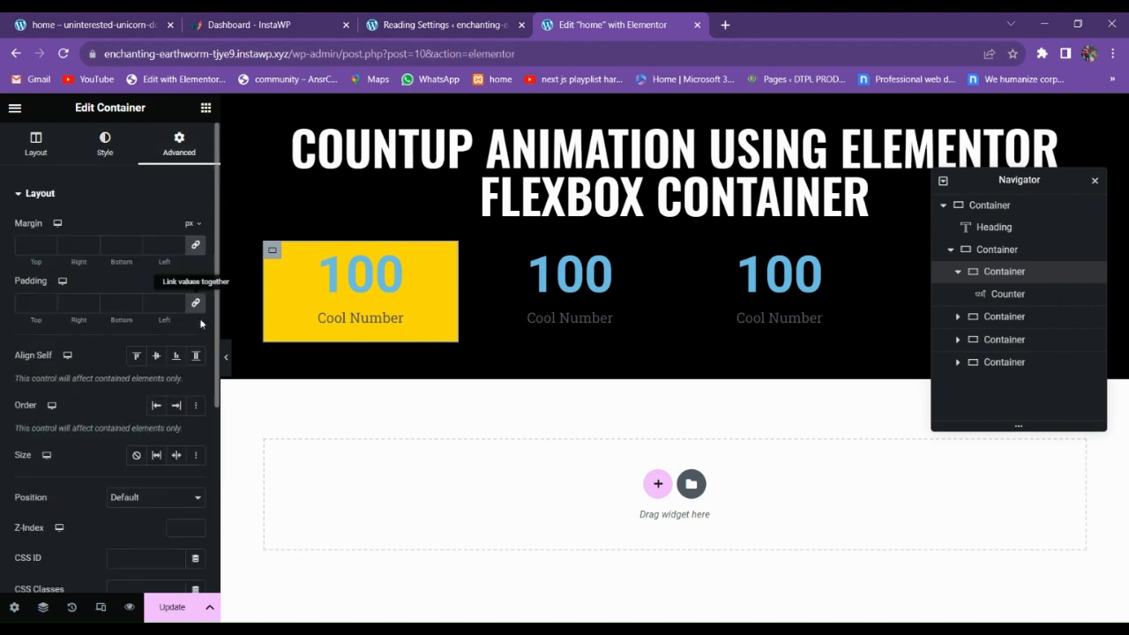
{"action": "left_click", "coordinate": [26, 303]}
{"action": "type", "text": "40"}
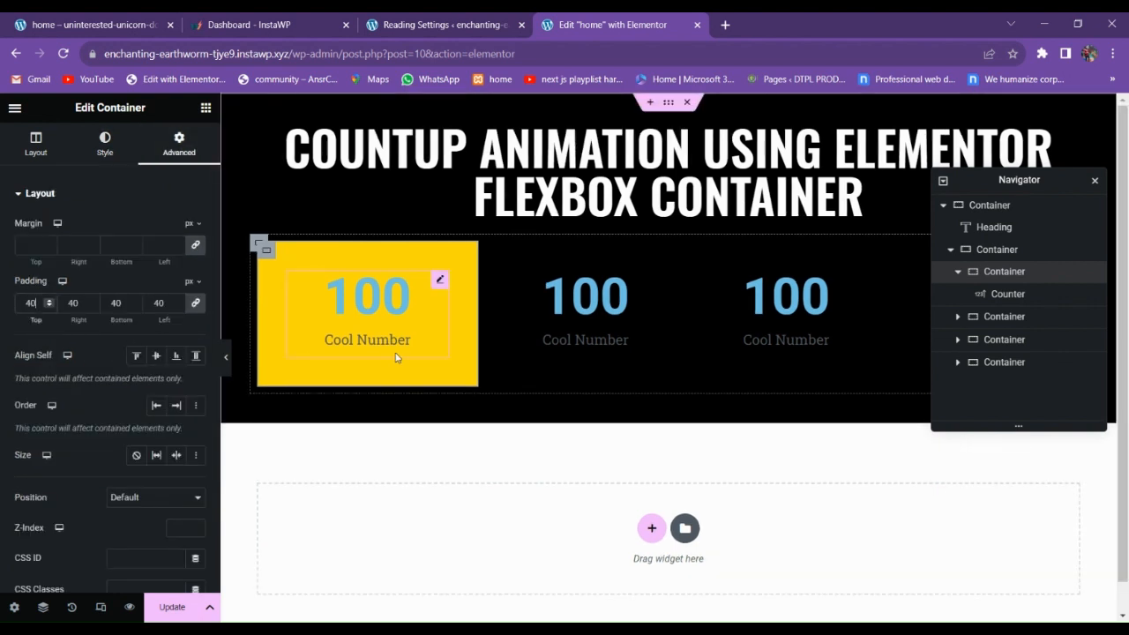
Try 50 px padding on all sides of the yellow counter container and restore it to 40 px.
{"action": "key", "text": "BackSpace"}
{"action": "key", "text": "BackSpace"}
{"action": "type", "text": "50"}
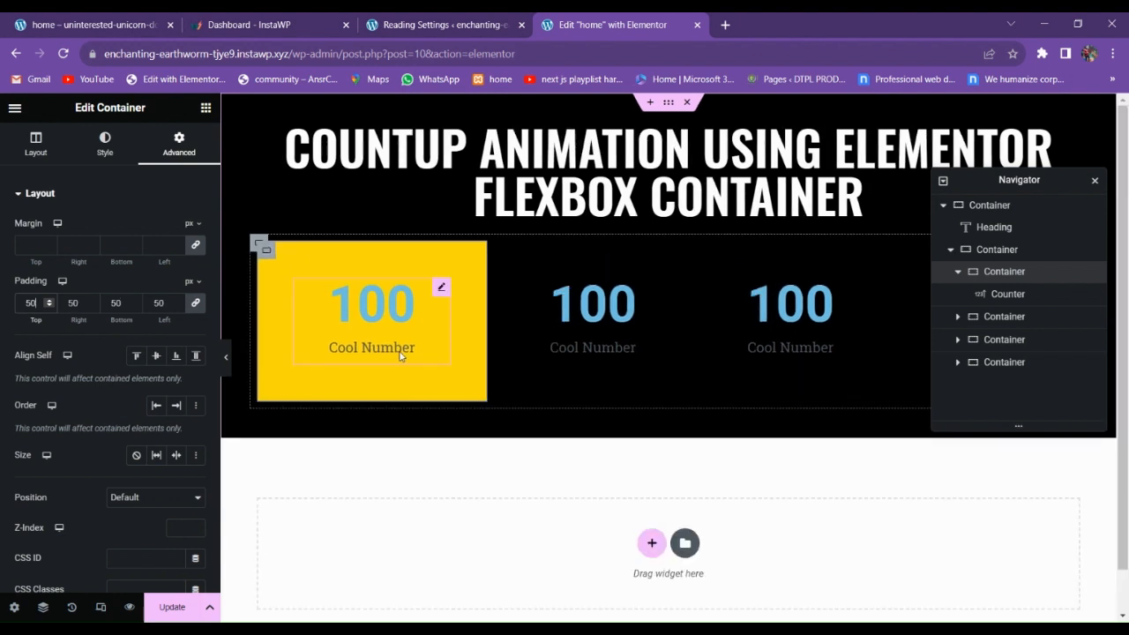
{"action": "key", "text": "BackSpace"}
{"action": "key", "text": "BackSpace"}
{"action": "type", "text": "40"}
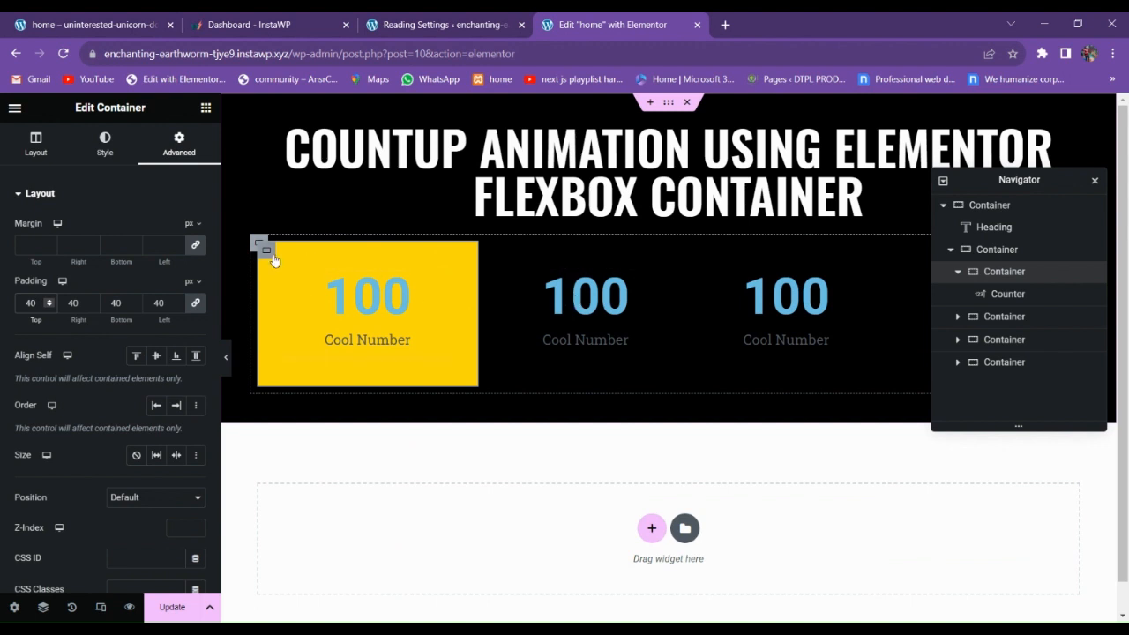
Set the number text colour of the counter in the yellow container to black.
{"action": "left_click", "coordinate": [309, 293]}
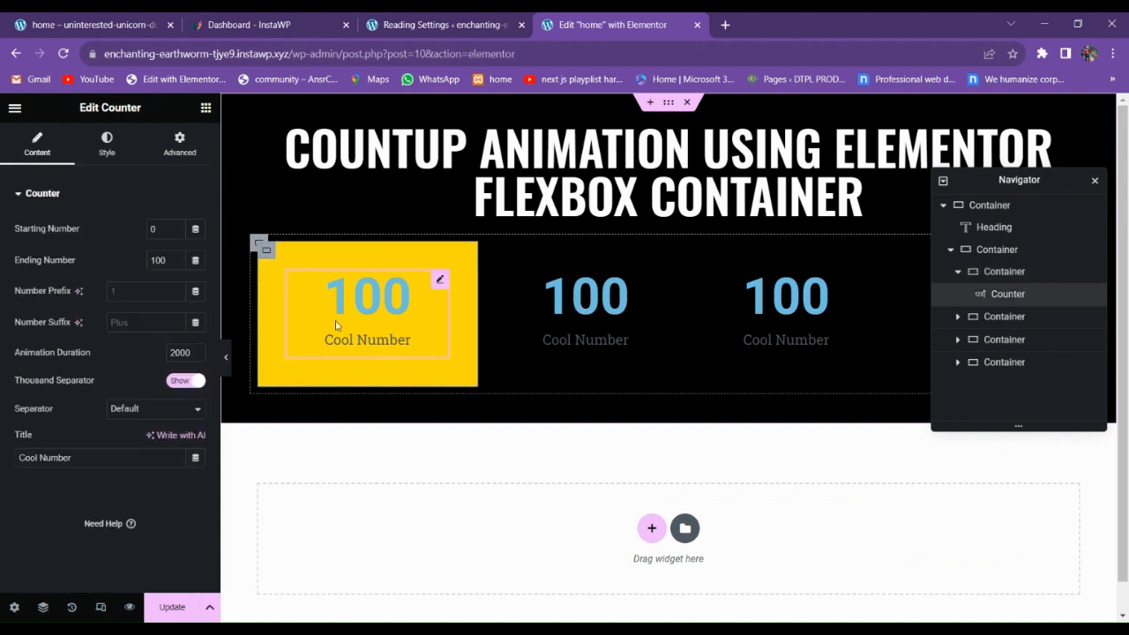
{"action": "left_click", "coordinate": [107, 143]}
{"action": "left_click", "coordinate": [196, 228]}
{"action": "left_click", "coordinate": [111, 398]}
{"action": "left_click", "coordinate": [67, 432]}
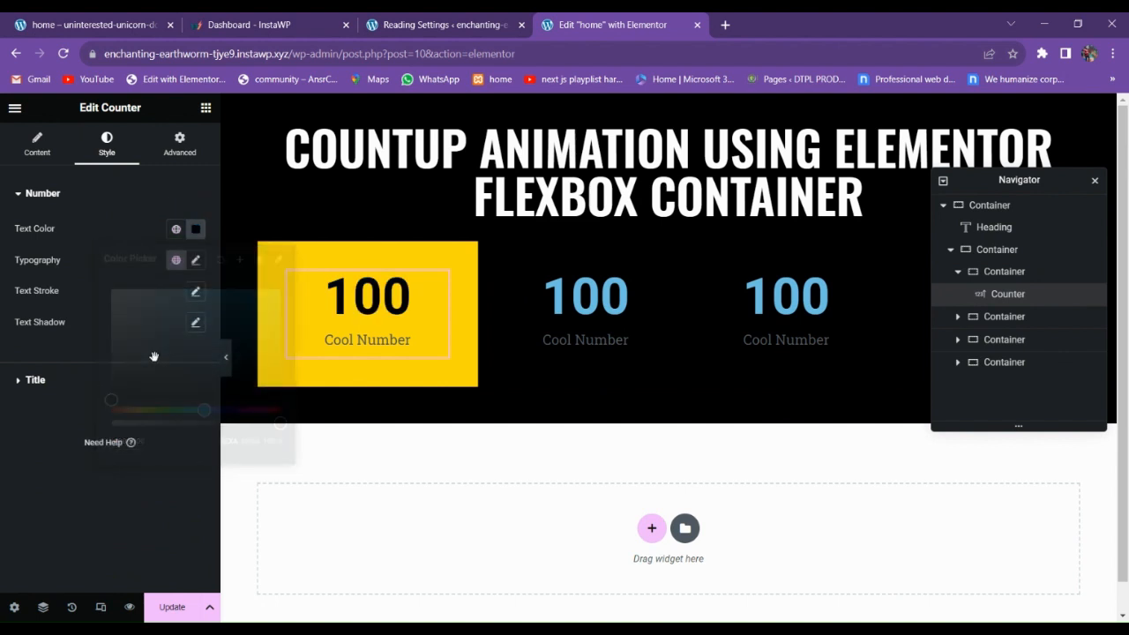
Set the number typography of the yellow card's counter to the Oswald font at 75 px.
{"action": "left_click", "coordinate": [195, 260]}
{"action": "left_click", "coordinate": [151, 332]}
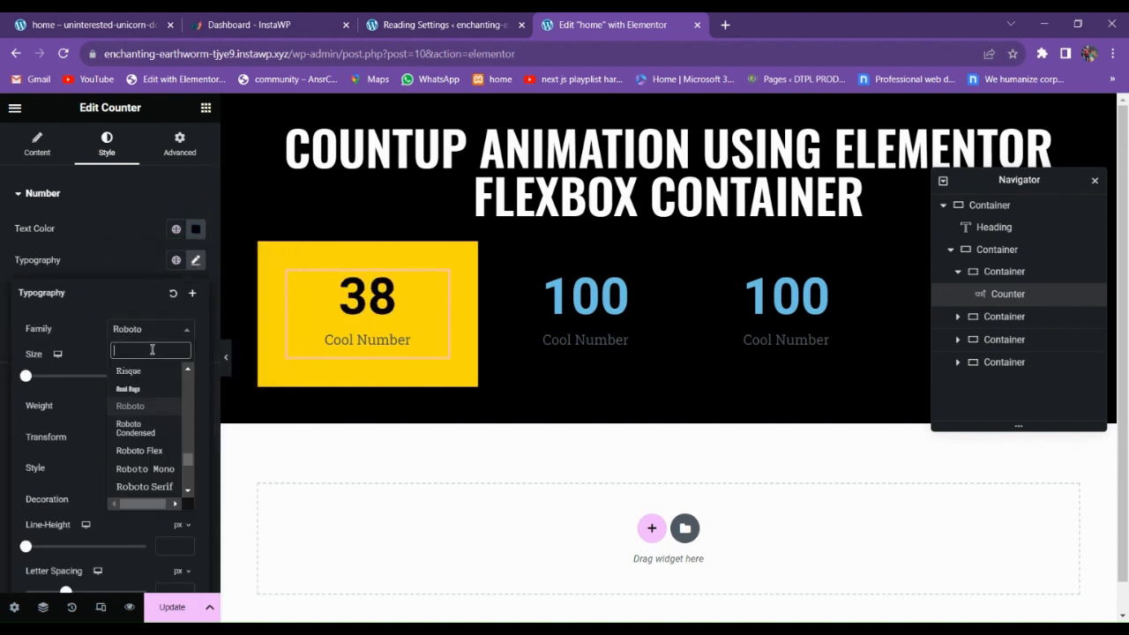
{"action": "type", "text": "oswa"}
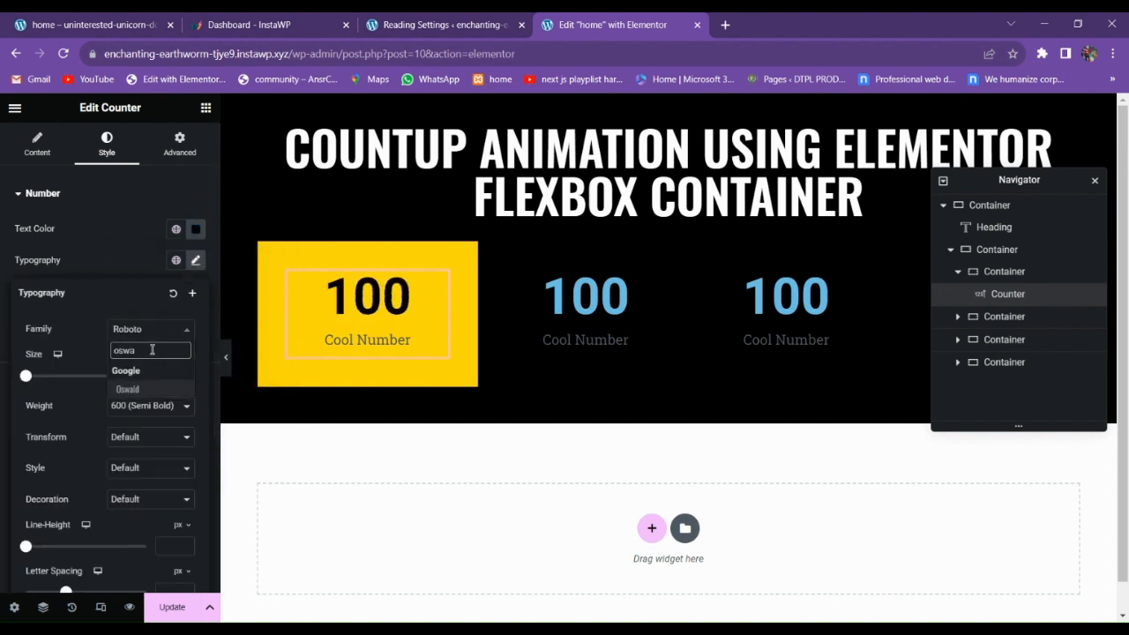
{"action": "key", "text": "Return"}
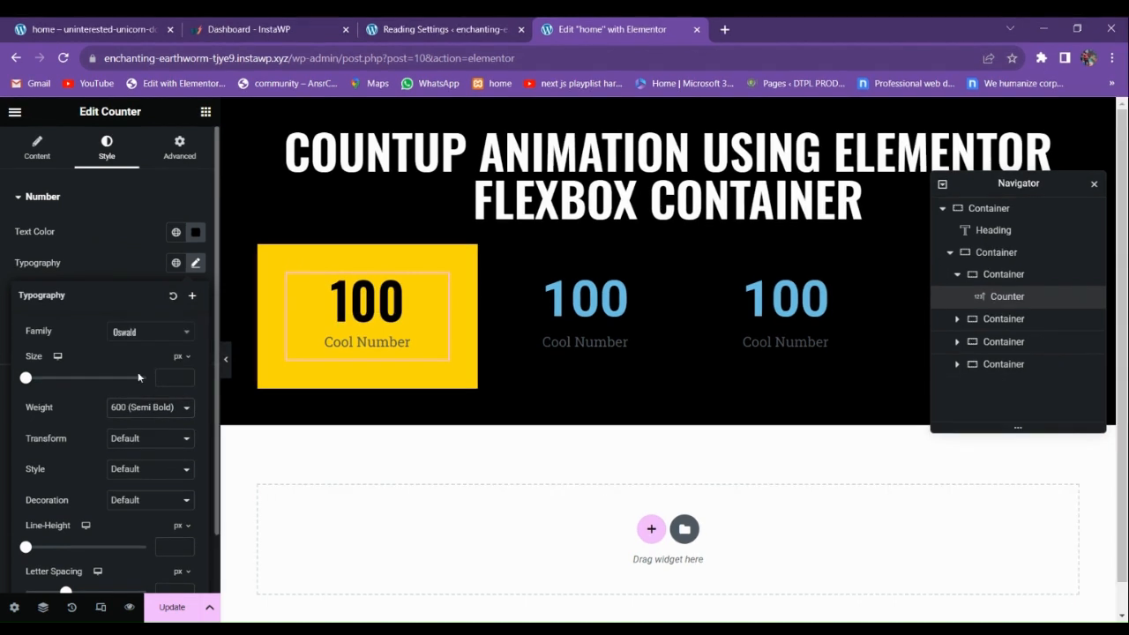
{"action": "left_click", "coordinate": [185, 378]}
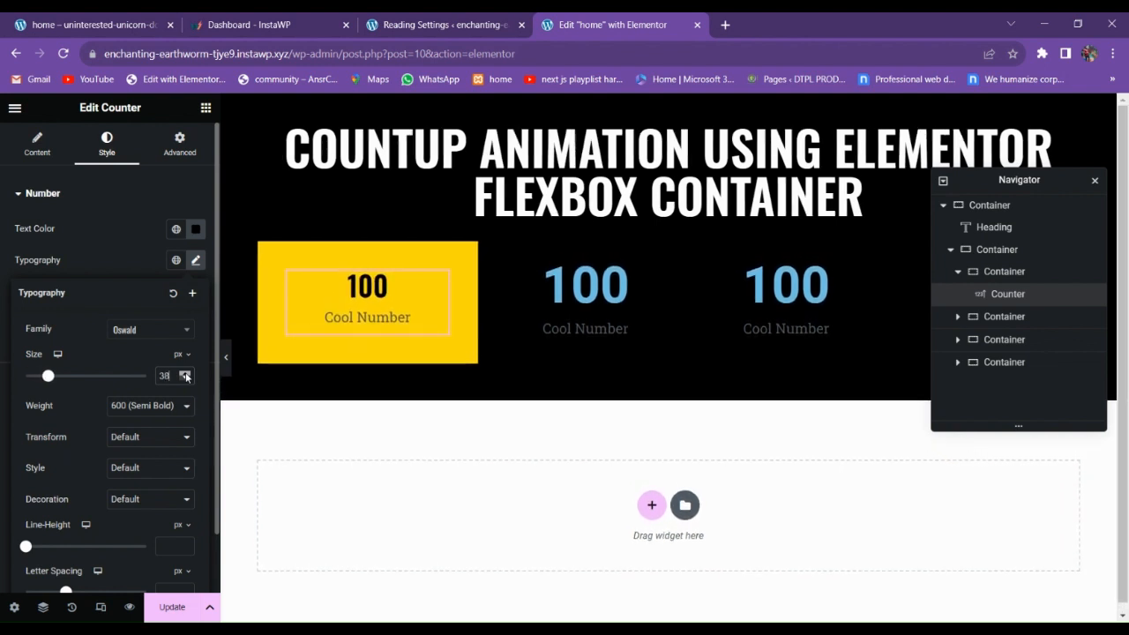
{"action": "left_click_drag", "start_coordinate": [185, 376], "coordinate": [185, 377]}
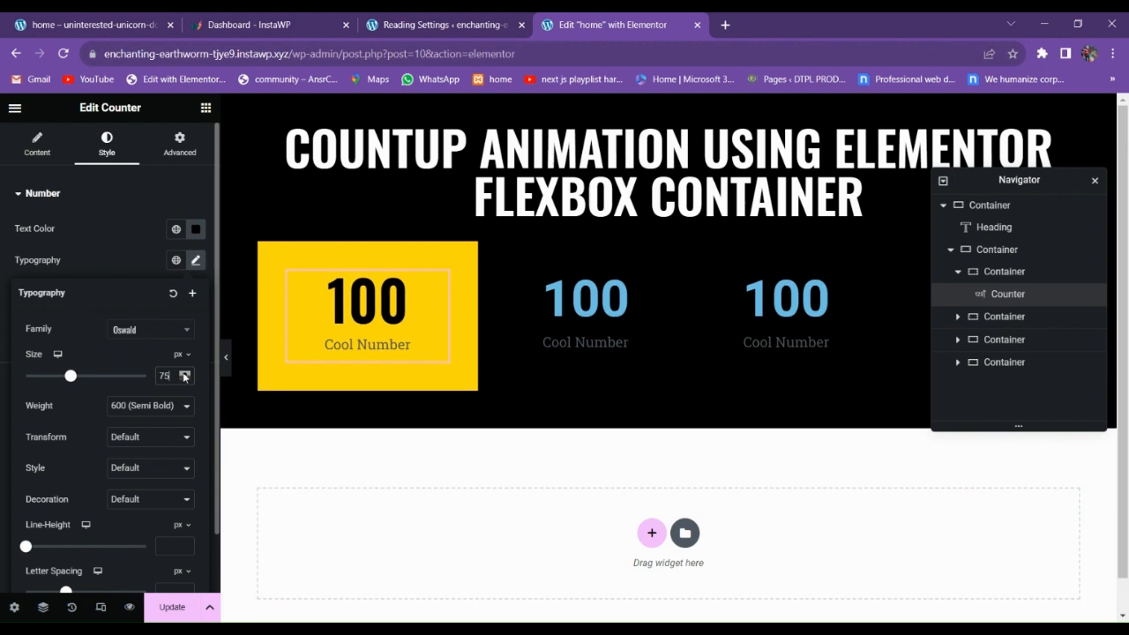
Give the yellow card's counter the number suffix "+" and the title "Happy Customers".
{"action": "left_click", "coordinate": [37, 144]}
{"action": "left_click", "coordinate": [133, 321]}
{"action": "type", "text": "+"}
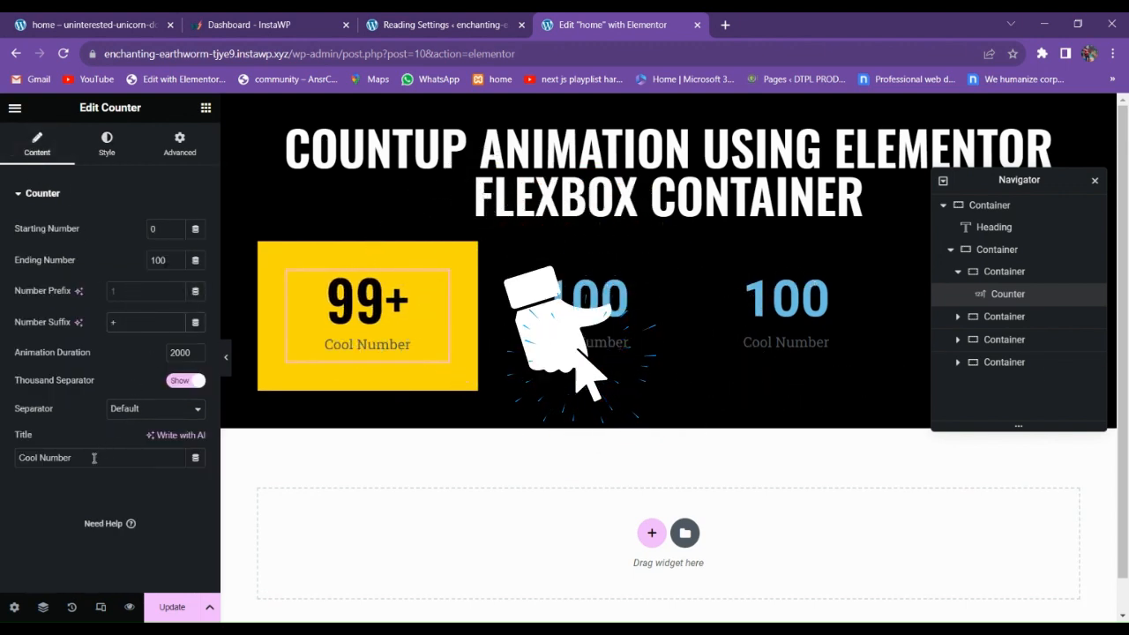
{"action": "left_click_drag", "start_coordinate": [72, 458], "coordinate": [2, 456]}
{"action": "type", "text": "Happy"}
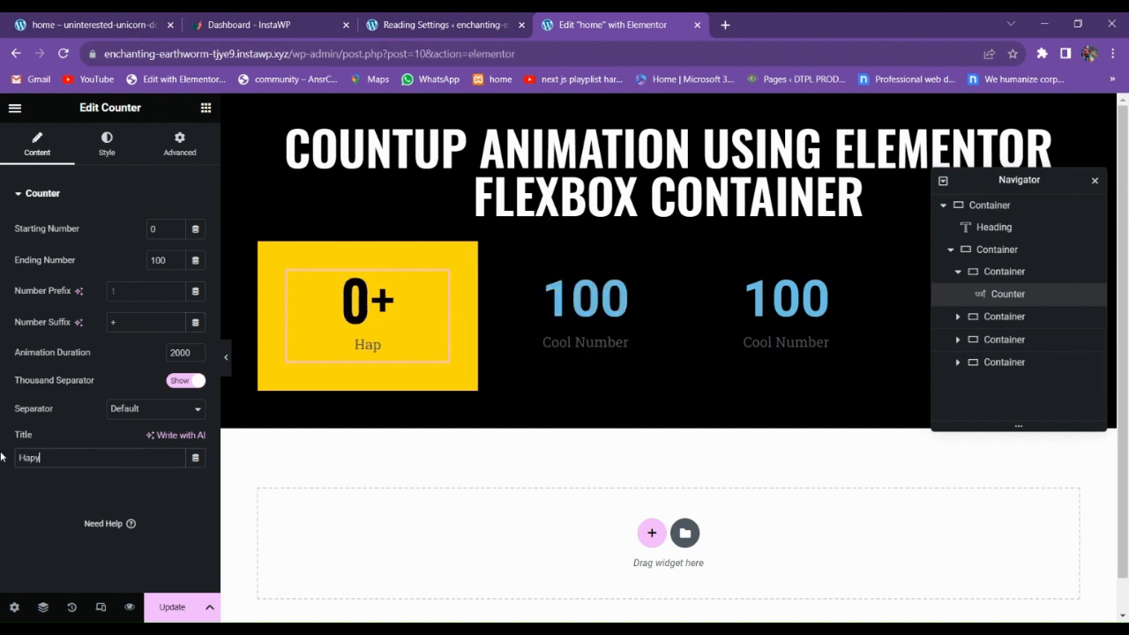
{"action": "type", "text": " Customers"}
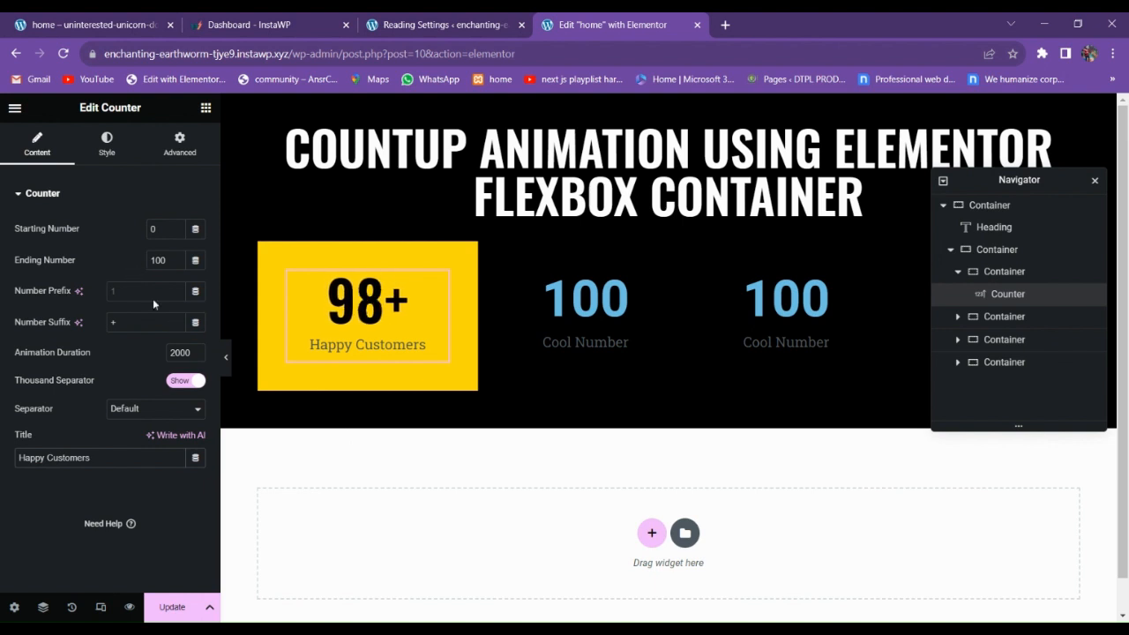
Set the text colour of the yellow card's counter title to black.
{"action": "left_click", "coordinate": [107, 144]}
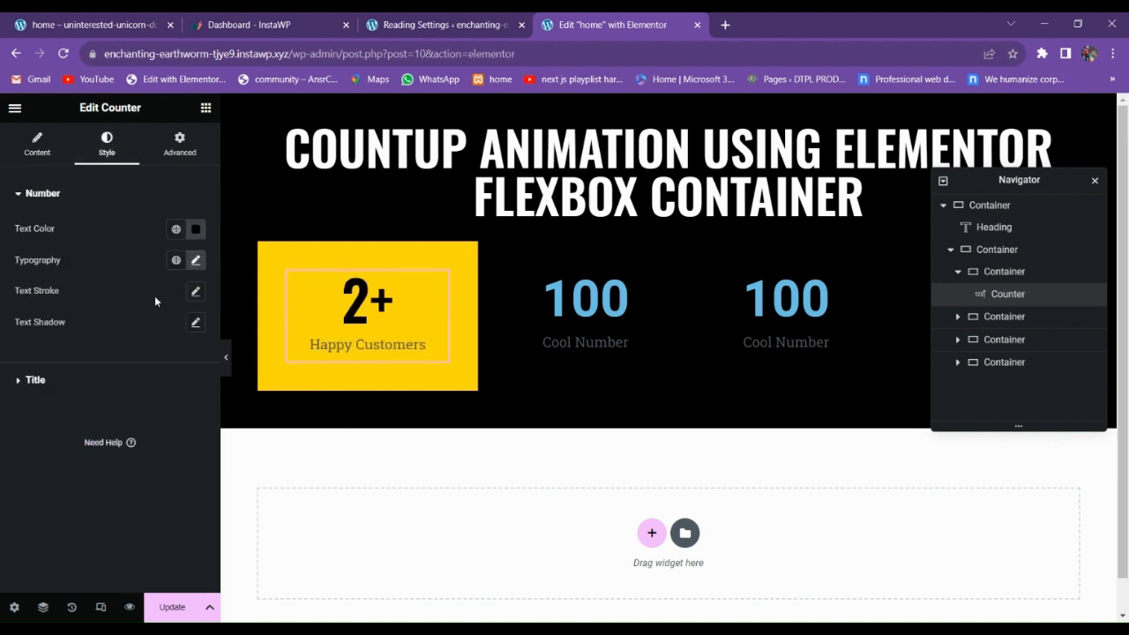
{"action": "left_click", "coordinate": [73, 381]}
{"action": "left_click", "coordinate": [196, 282]}
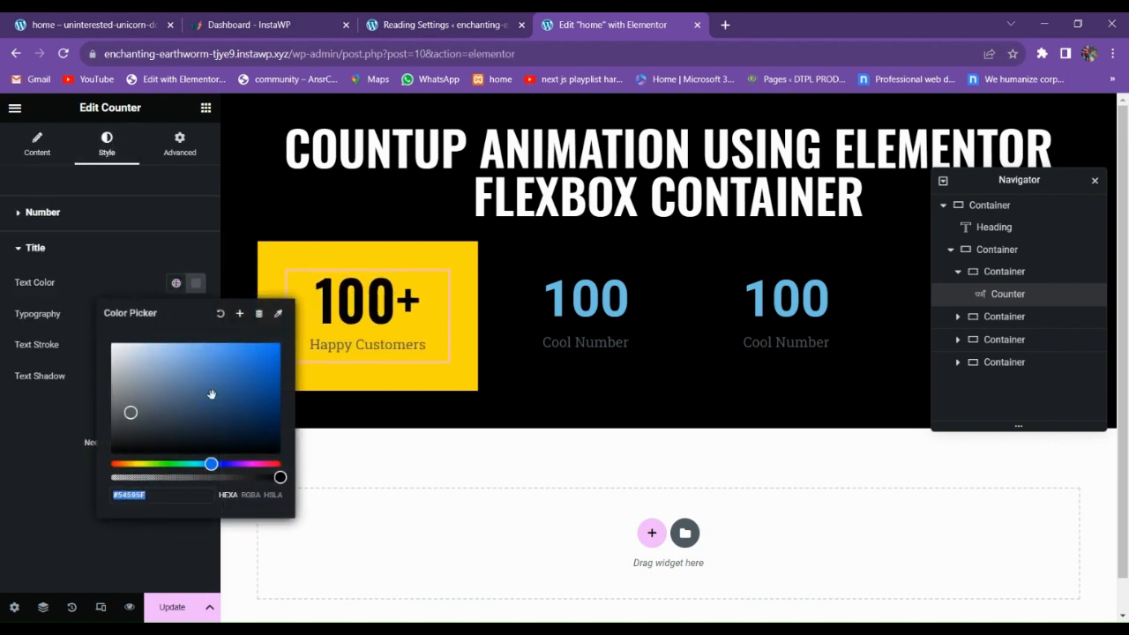
{"action": "left_click", "coordinate": [90, 455]}
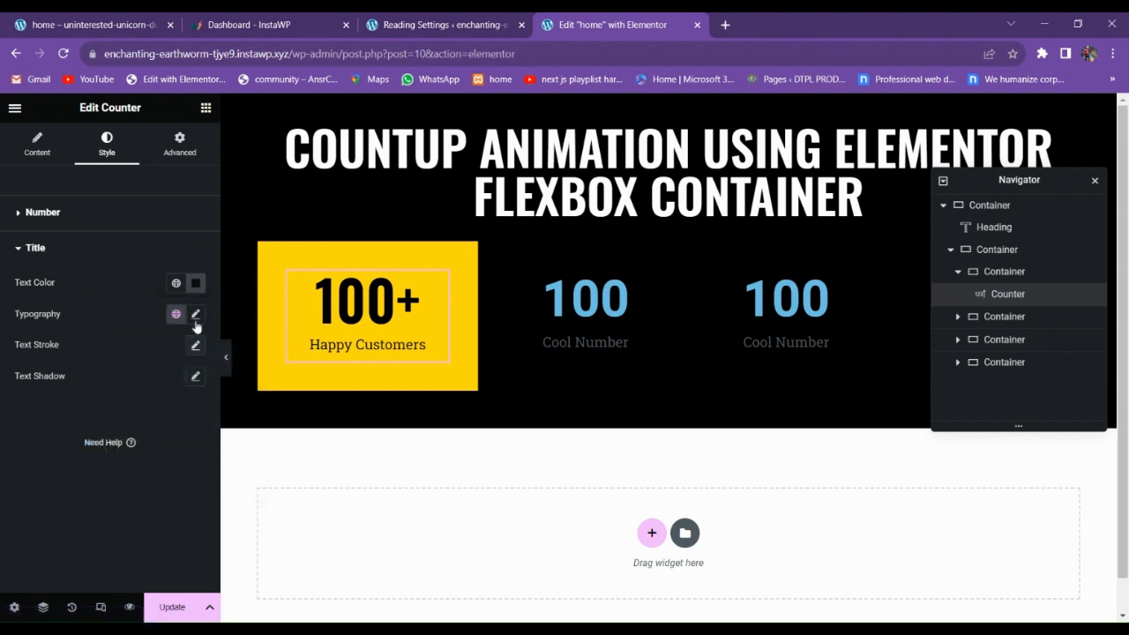
Change the font family of the yellow card's counter title to Oswald.
{"action": "left_click", "coordinate": [196, 315]}
{"action": "left_click", "coordinate": [146, 384]}
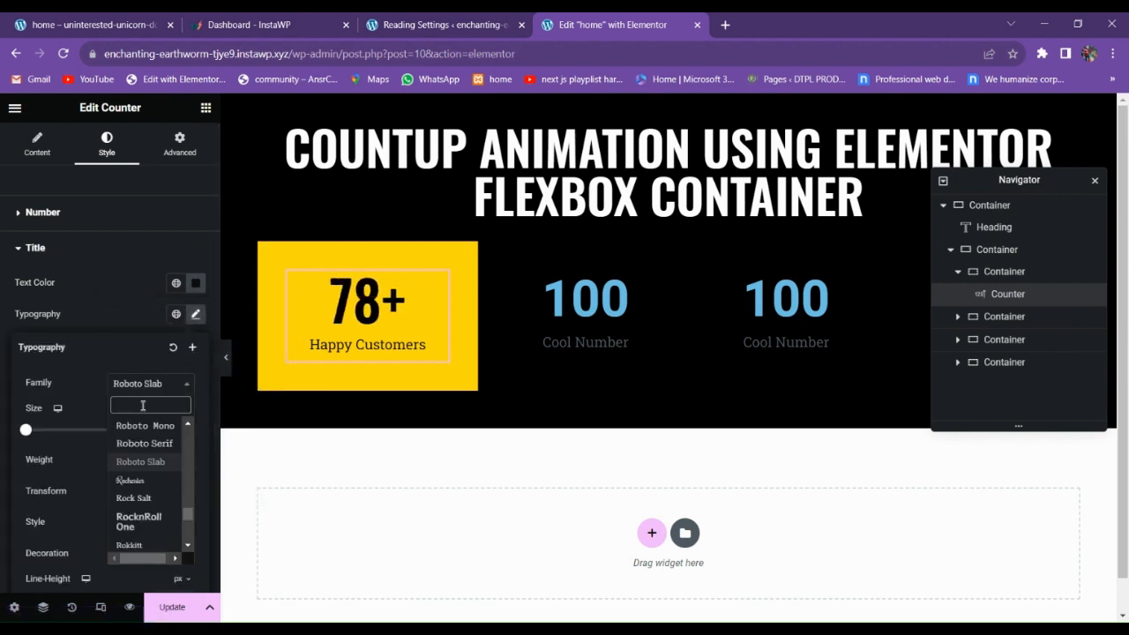
{"action": "type", "text": "oswald"}
{"action": "key", "text": "BackSpace"}
{"action": "key", "text": "BackSpace"}
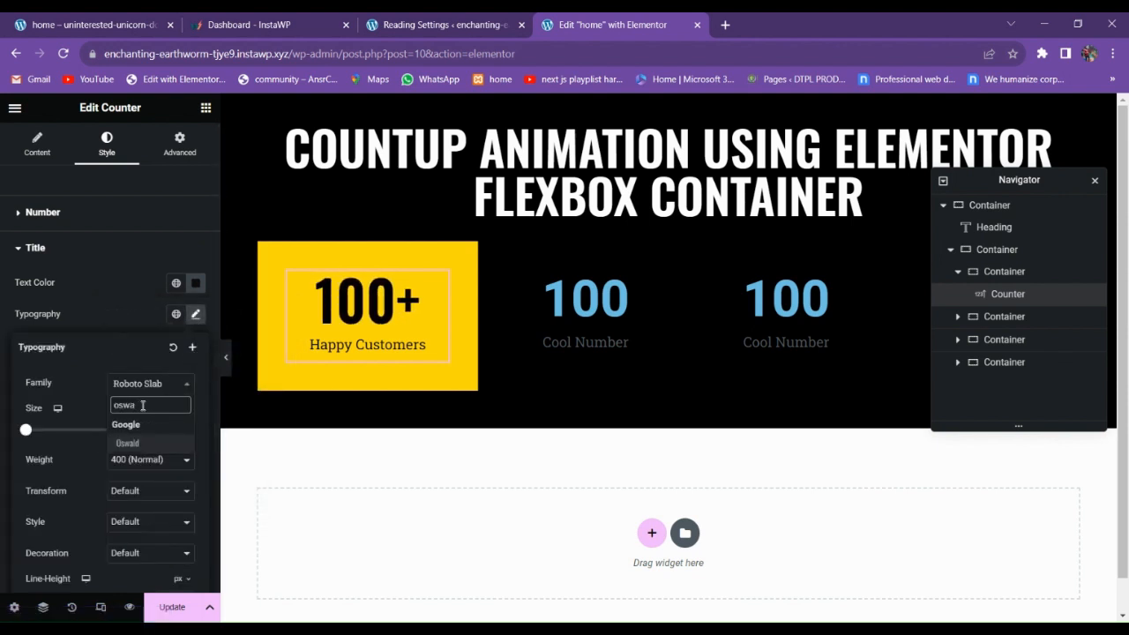
{"action": "key", "text": "Return"}
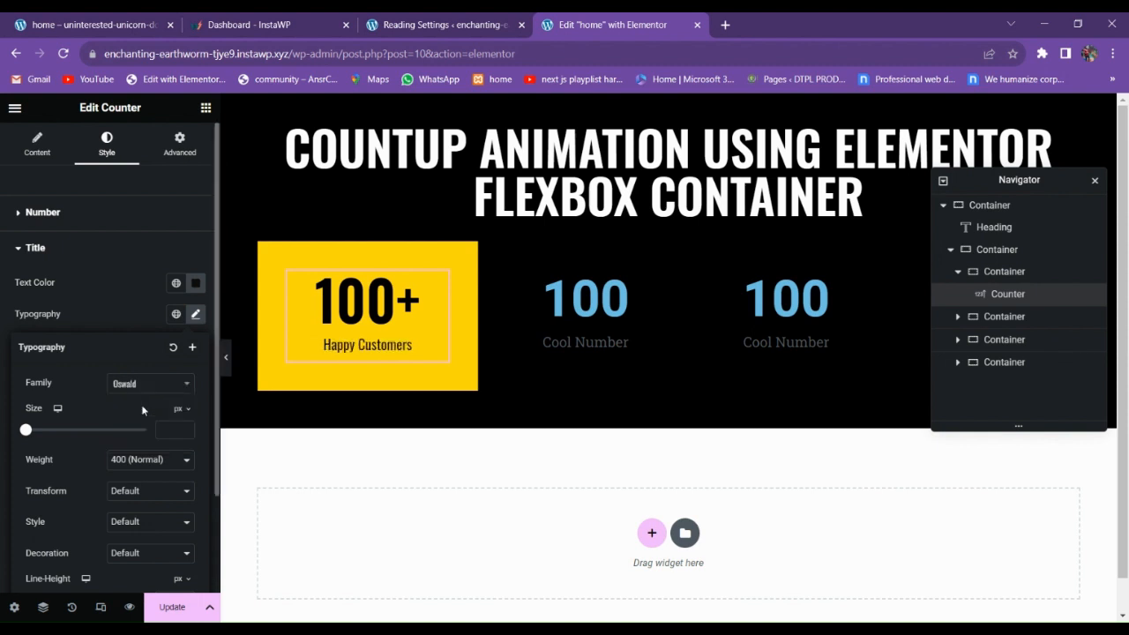
Size the Happy Customers title at 21 px, try weight 700 (Bold), and settle on 500 (Medium).
{"action": "left_click", "coordinate": [184, 432]}
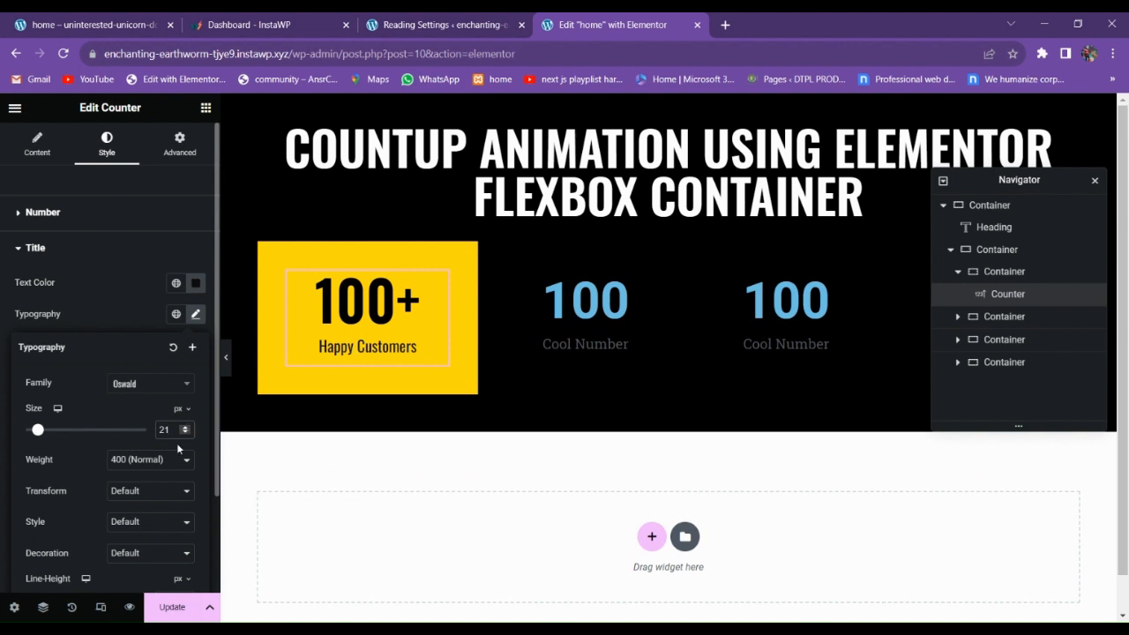
{"action": "left_click", "coordinate": [150, 460]}
{"action": "left_click", "coordinate": [127, 537]}
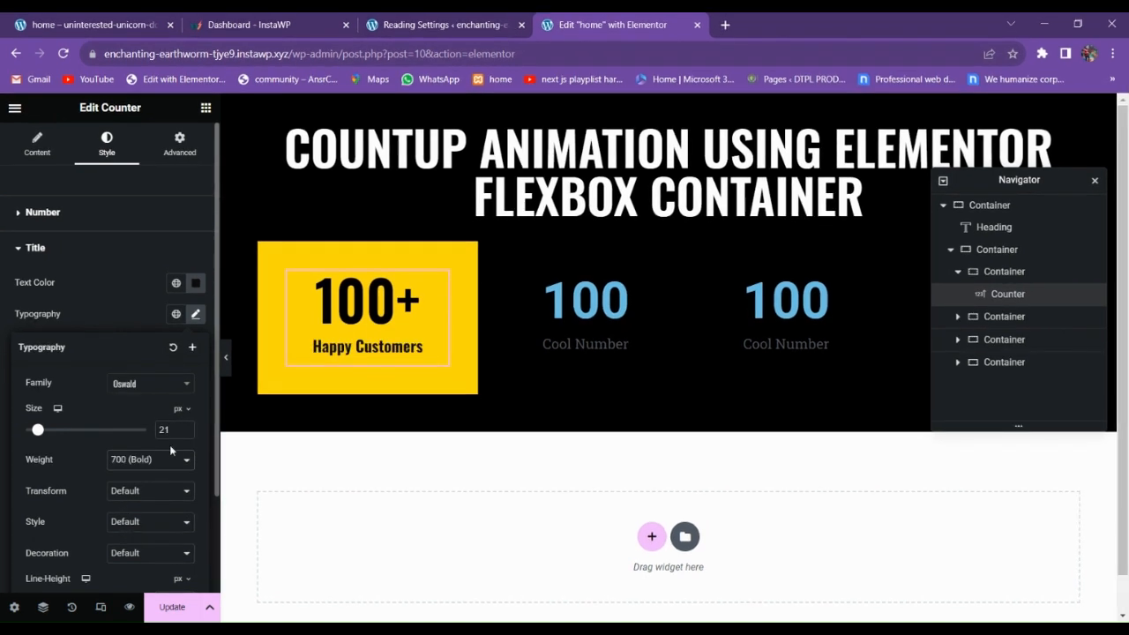
{"action": "left_click", "coordinate": [149, 460]}
{"action": "left_click", "coordinate": [140, 525]}
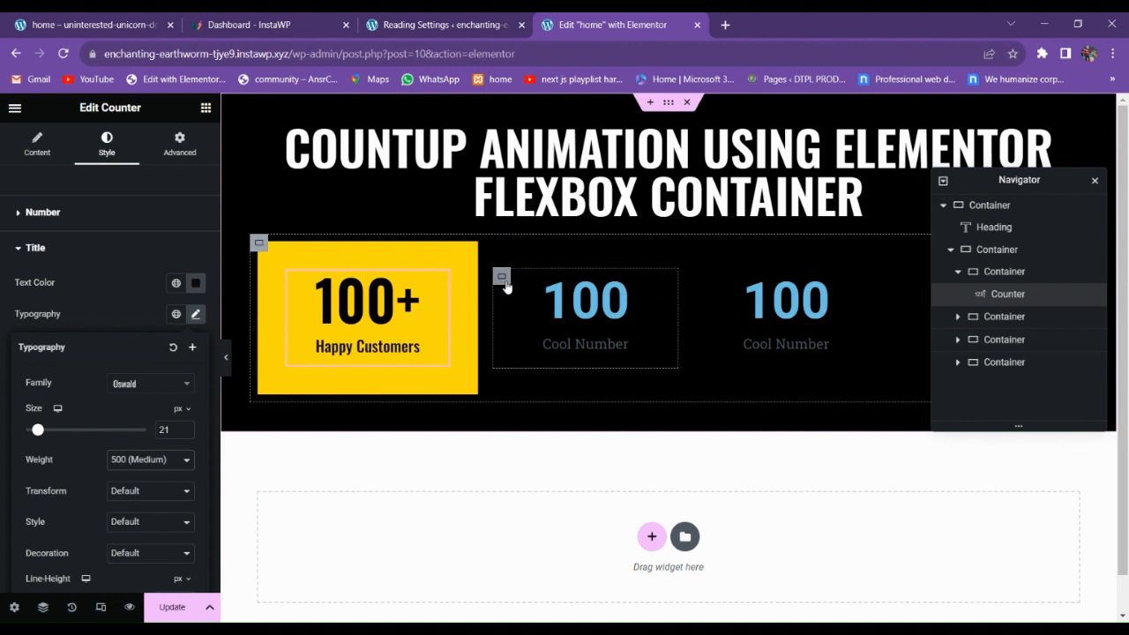
{"action": "left_click", "coordinate": [504, 281]}
{"action": "right_click", "coordinate": [506, 280]}
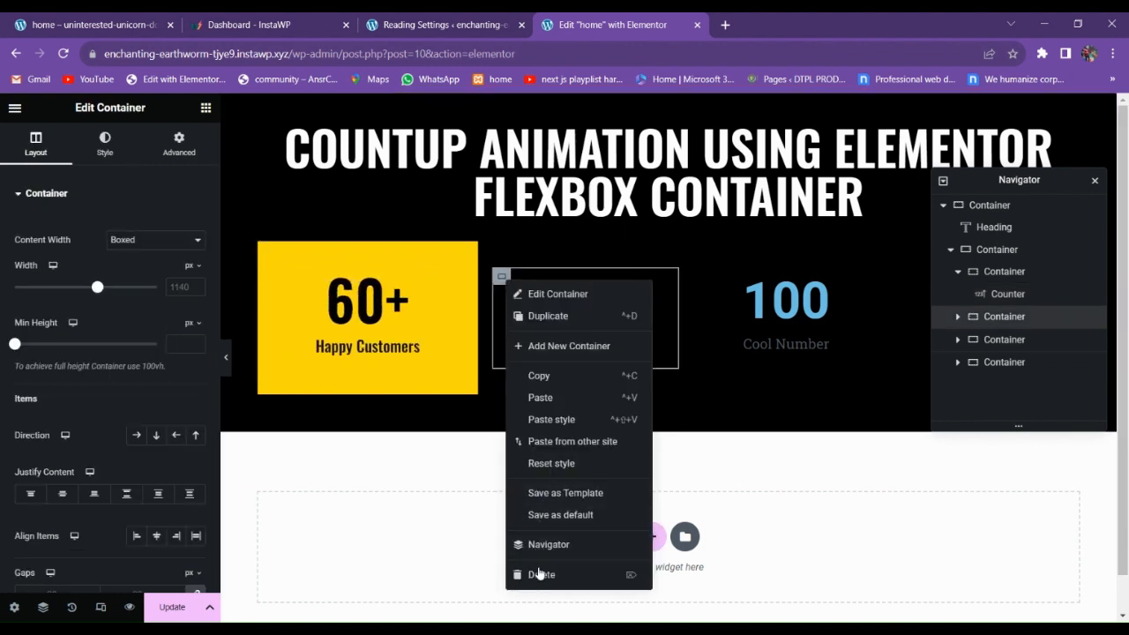
{"action": "left_click", "coordinate": [272, 268]}
Add a solid border to the yellow counter container with a 10 px width on the bottom side only.
{"action": "left_click", "coordinate": [266, 251]}
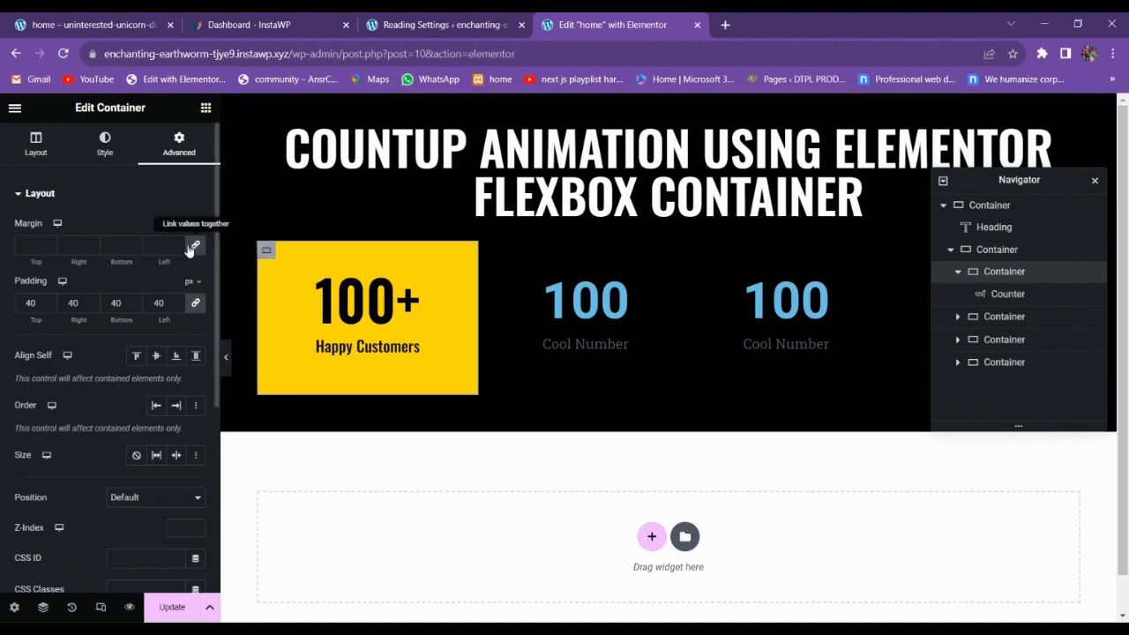
{"action": "left_click", "coordinate": [105, 144]}
{"action": "scroll", "coordinate": [76, 372], "scroll_direction": "down", "scroll_amount": 2}
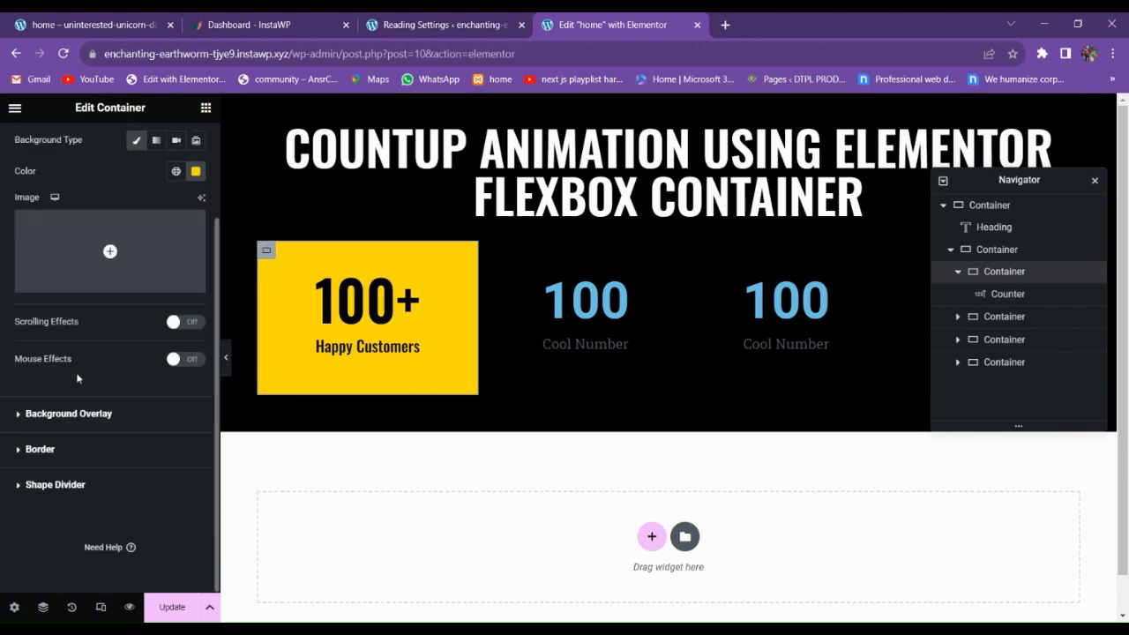
{"action": "left_click", "coordinate": [63, 447]}
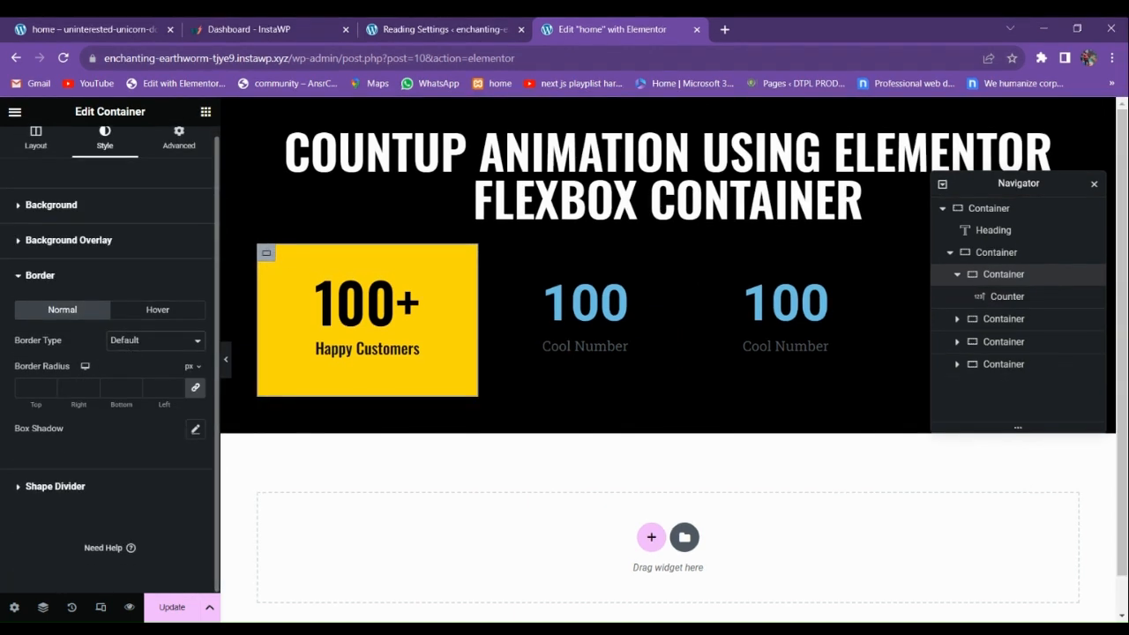
{"action": "left_click", "coordinate": [155, 339]}
{"action": "left_click", "coordinate": [150, 389]}
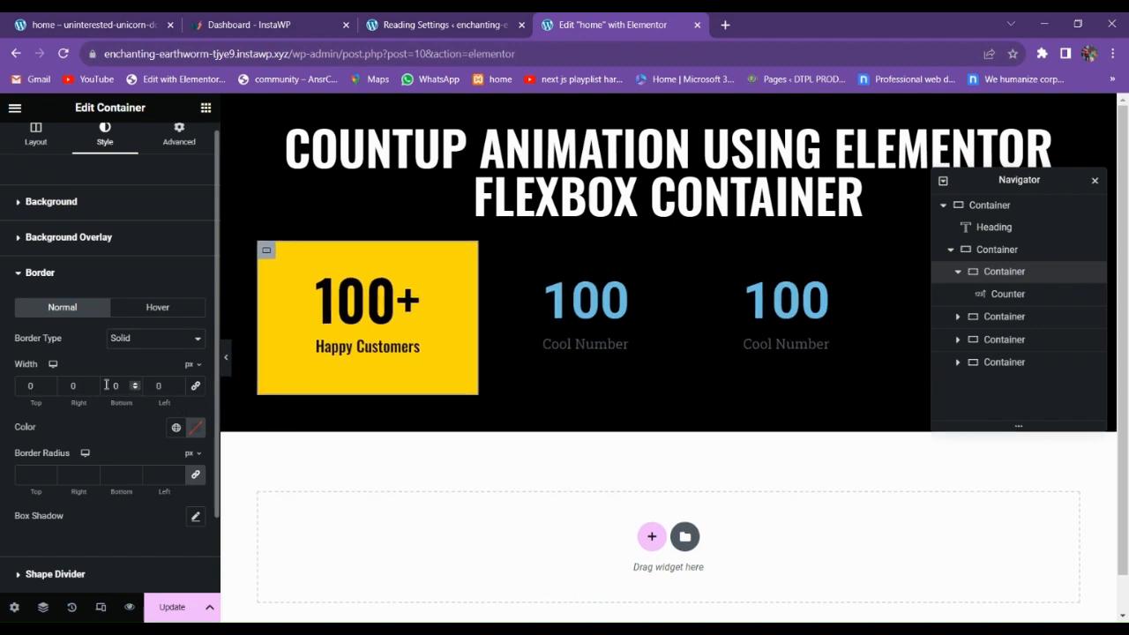
{"action": "type", "text": "1"}
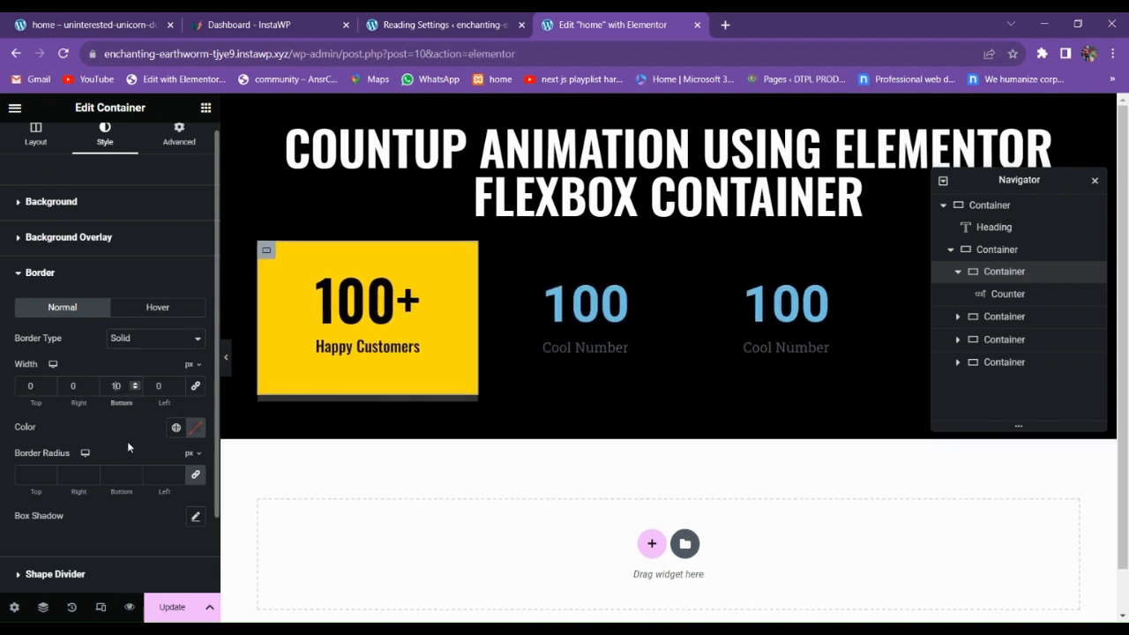
Round the yellow container's corners to a 20 px radius, make its border white, and preview the card.
{"action": "left_click", "coordinate": [41, 476]}
{"action": "type", "text": "20"}
{"action": "left_click", "coordinate": [193, 429]}
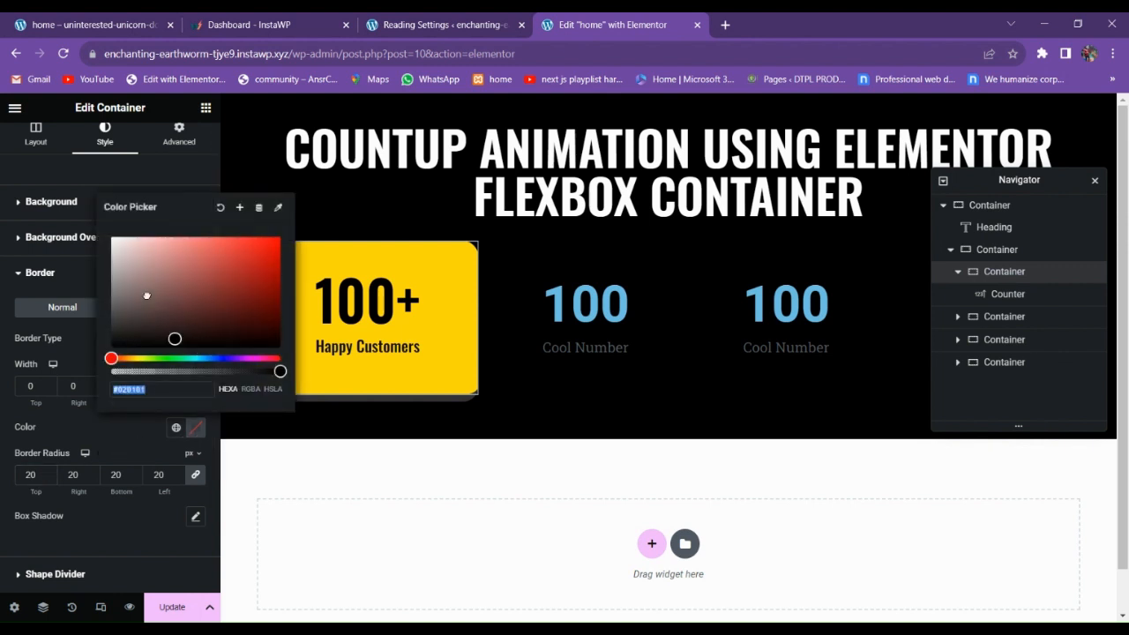
{"action": "left_click_drag", "start_coordinate": [146, 296], "coordinate": [40, 196]}
{"action": "left_click", "coordinate": [91, 509]}
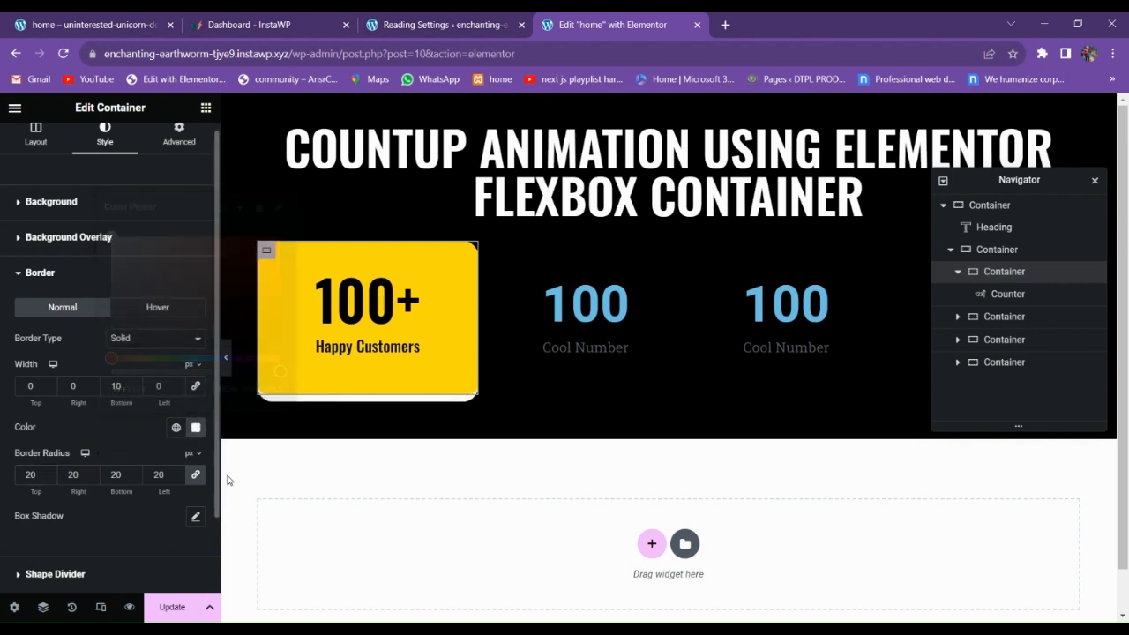
{"action": "left_click", "coordinate": [226, 362]}
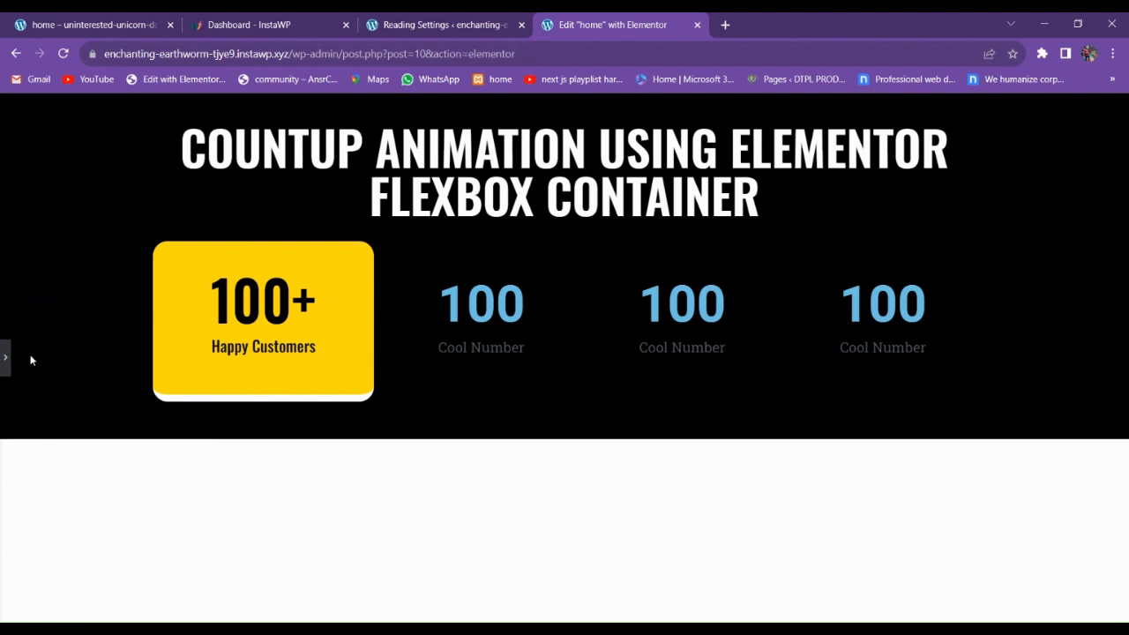
{"action": "left_click", "coordinate": [3, 360]}
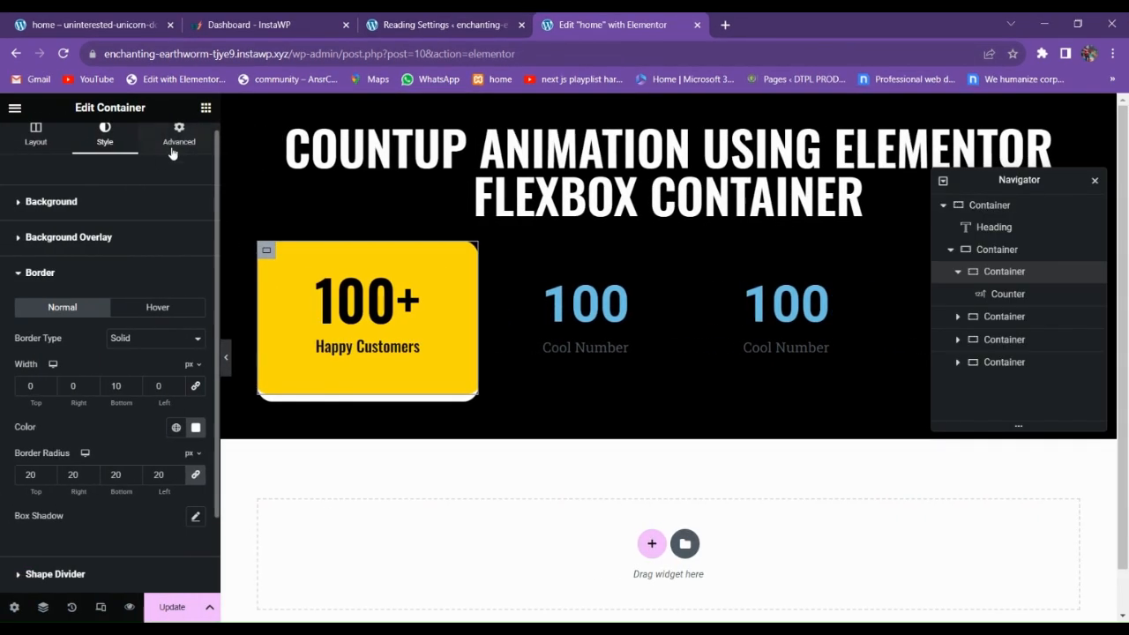
Add an Icon widget above the counter inside the yellow container.
{"action": "left_click", "coordinate": [204, 109]}
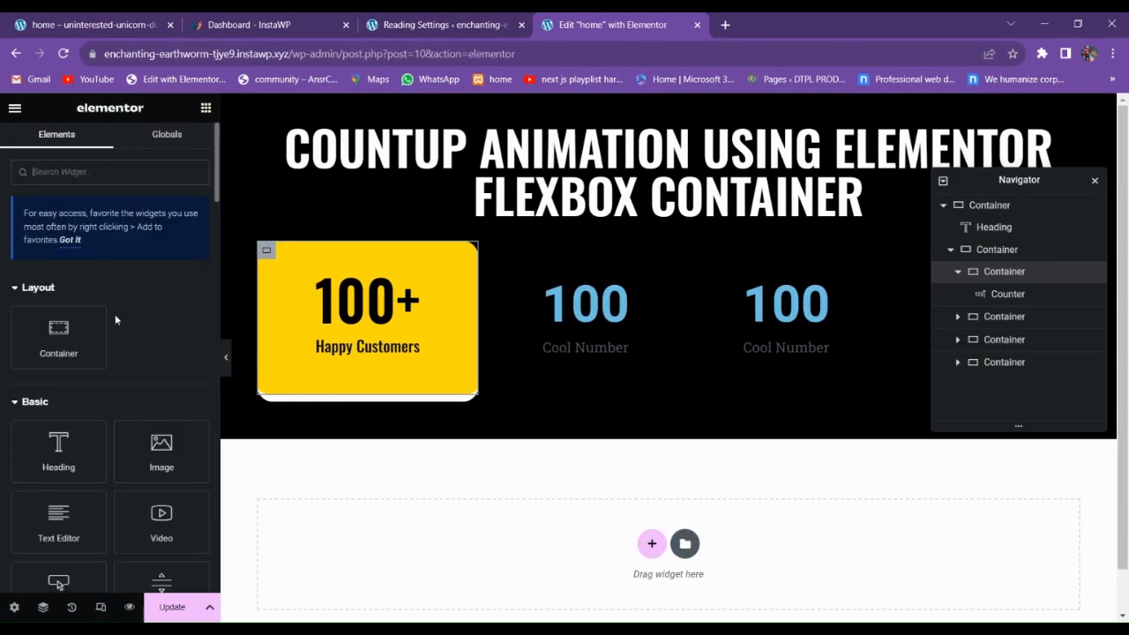
{"action": "left_click", "coordinate": [93, 173]}
{"action": "type", "text": "icon"}
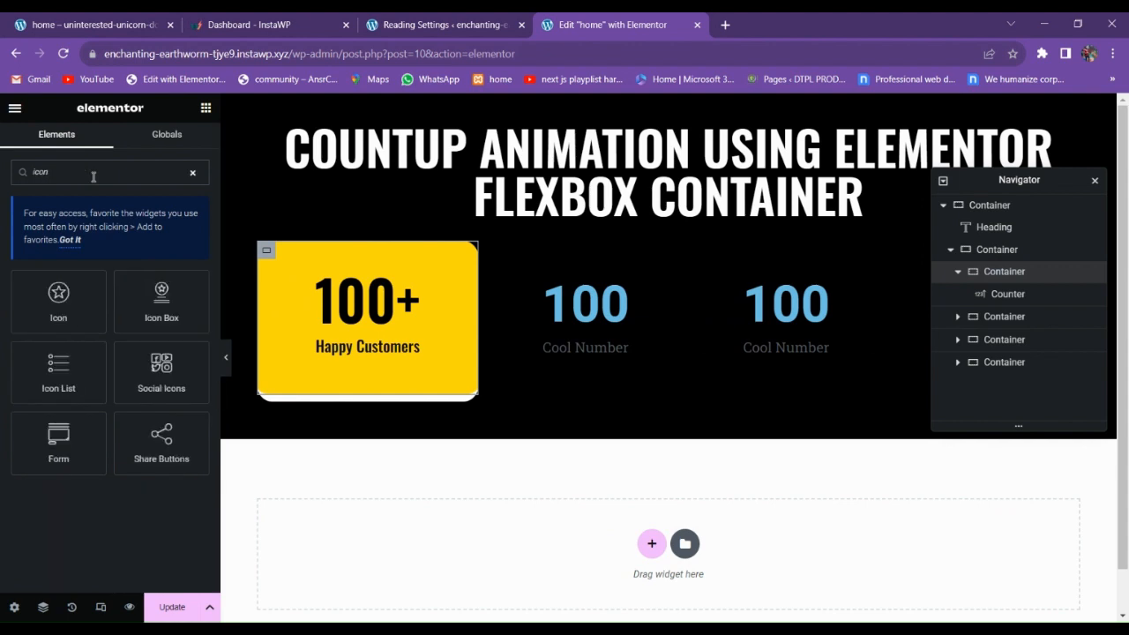
{"action": "left_click_drag", "start_coordinate": [58, 299], "coordinate": [361, 263]}
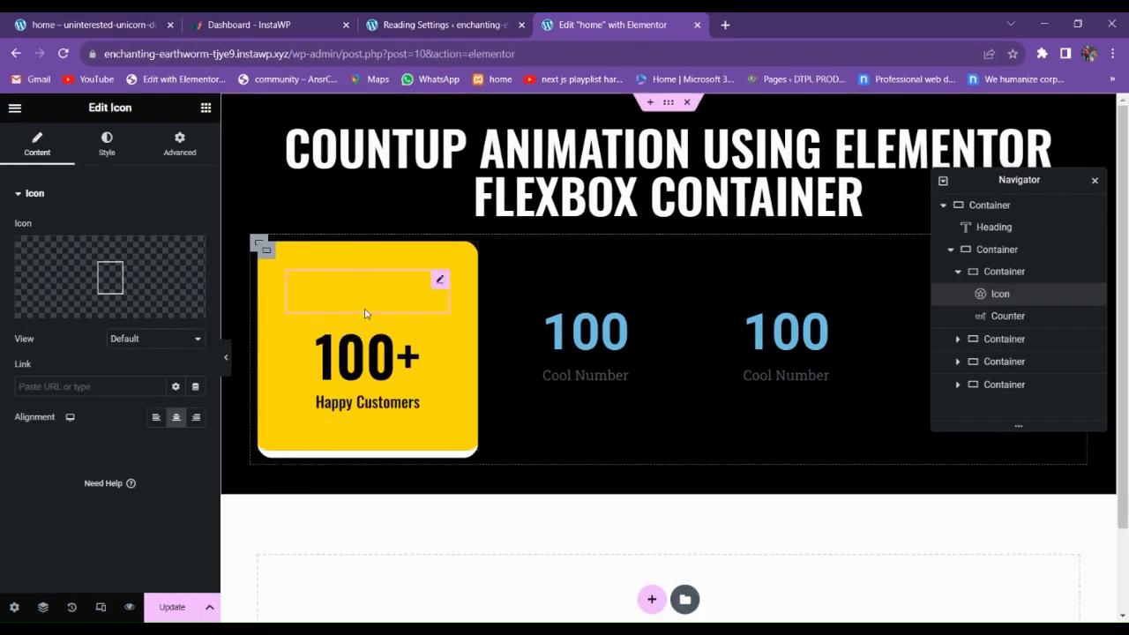
Choose the User tie icon from the icon library for the Icon widget in the yellow card.
{"action": "left_click", "coordinate": [134, 275]}
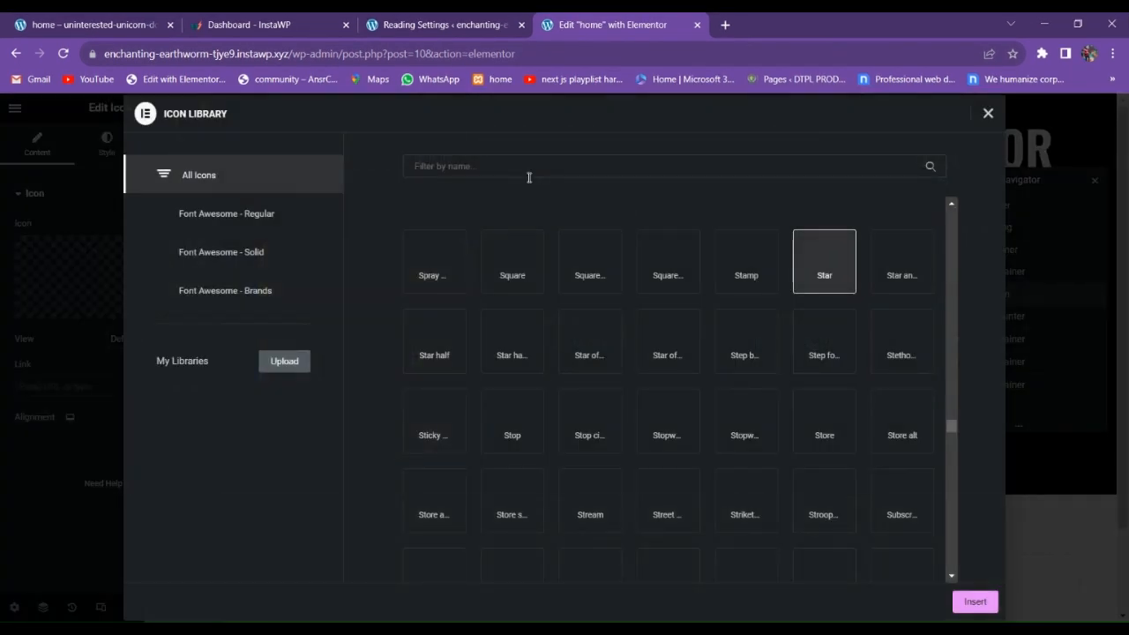
{"action": "scroll", "coordinate": [560, 458], "scroll_direction": "down", "scroll_amount": 2}
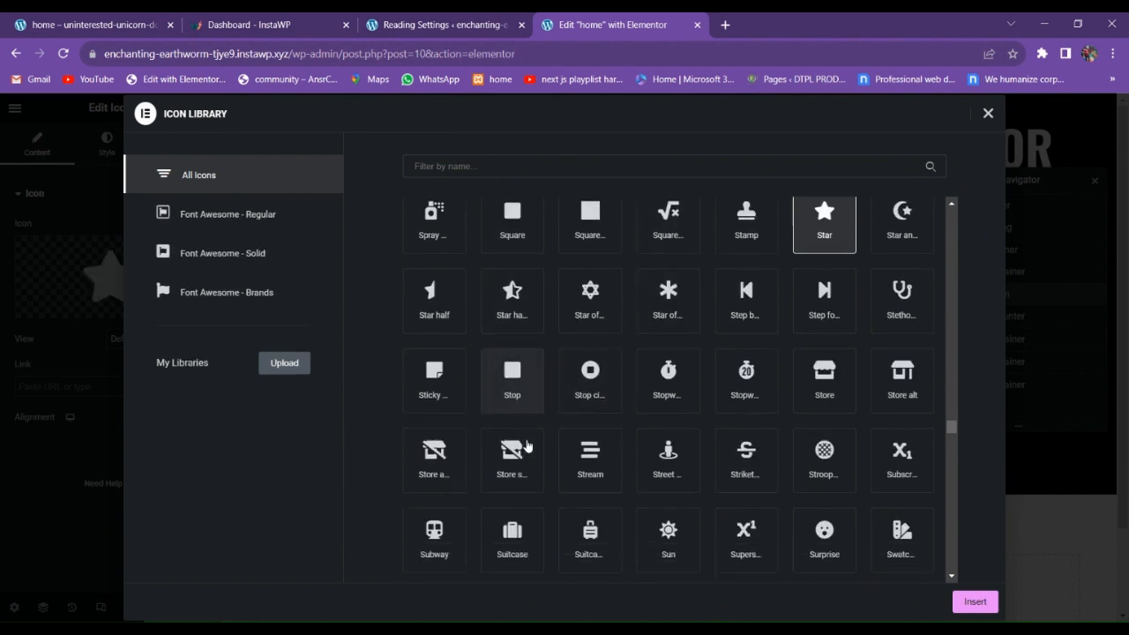
{"action": "scroll", "coordinate": [541, 488], "scroll_direction": "down", "scroll_amount": 3}
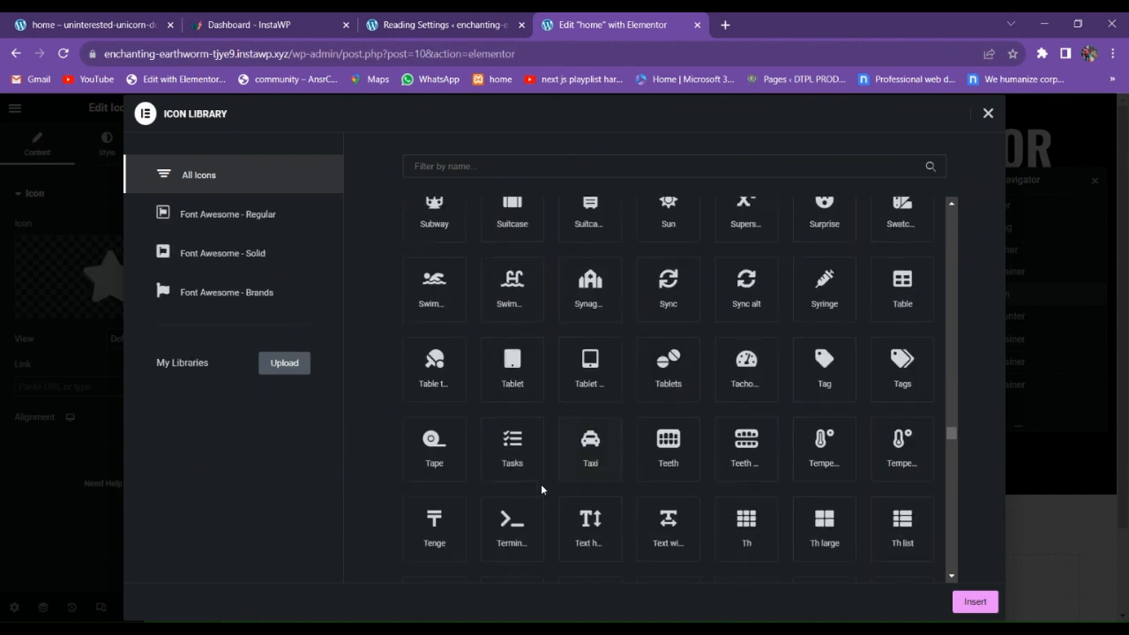
{"action": "scroll", "coordinate": [650, 462], "scroll_direction": "down", "scroll_amount": 5}
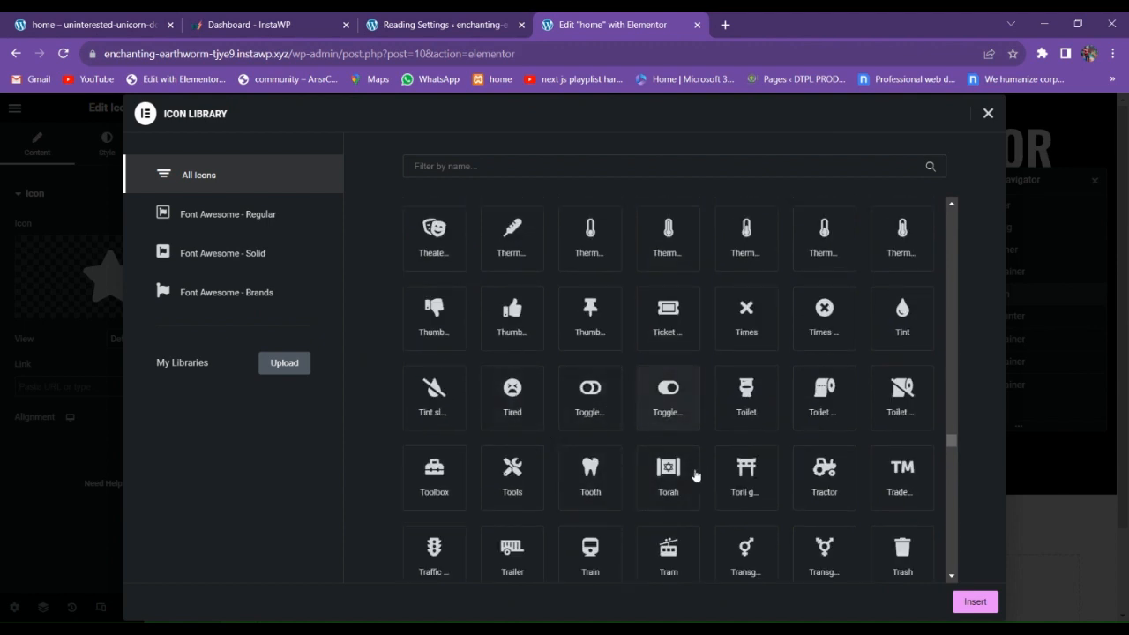
{"action": "scroll", "coordinate": [729, 478], "scroll_direction": "down", "scroll_amount": 2}
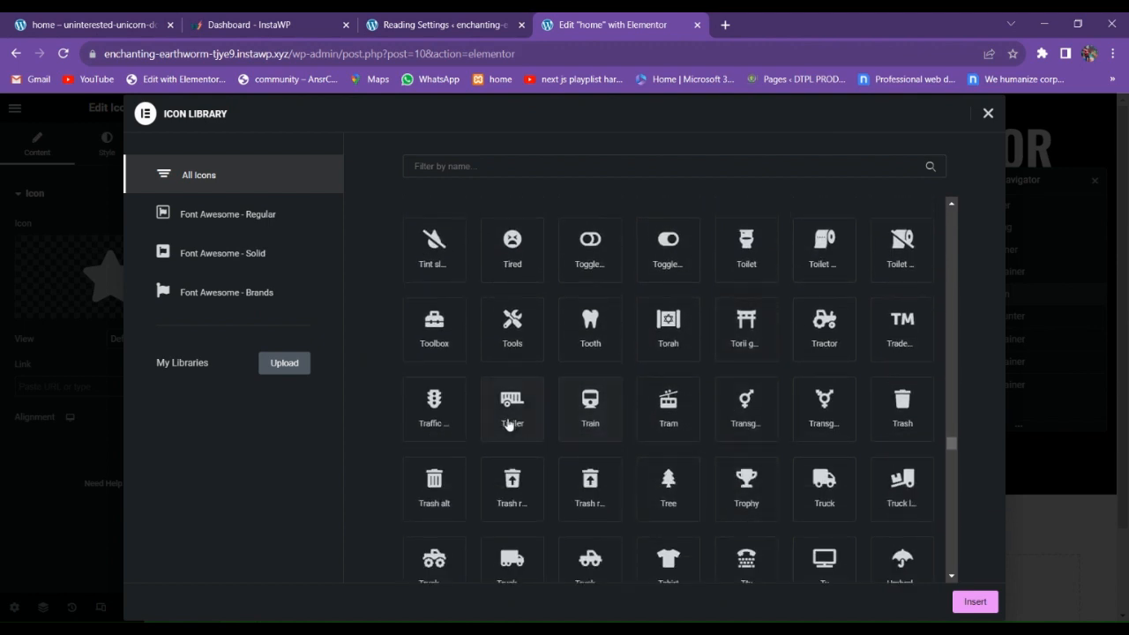
{"action": "scroll", "coordinate": [460, 490], "scroll_direction": "down", "scroll_amount": 3}
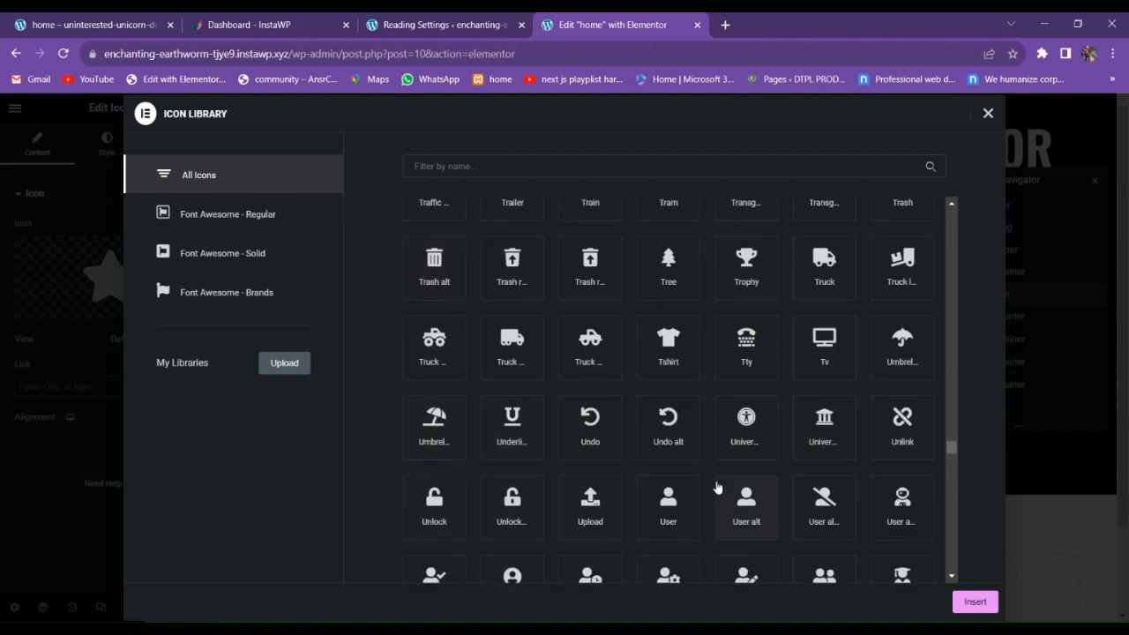
{"action": "scroll", "coordinate": [717, 486], "scroll_direction": "down", "scroll_amount": 2}
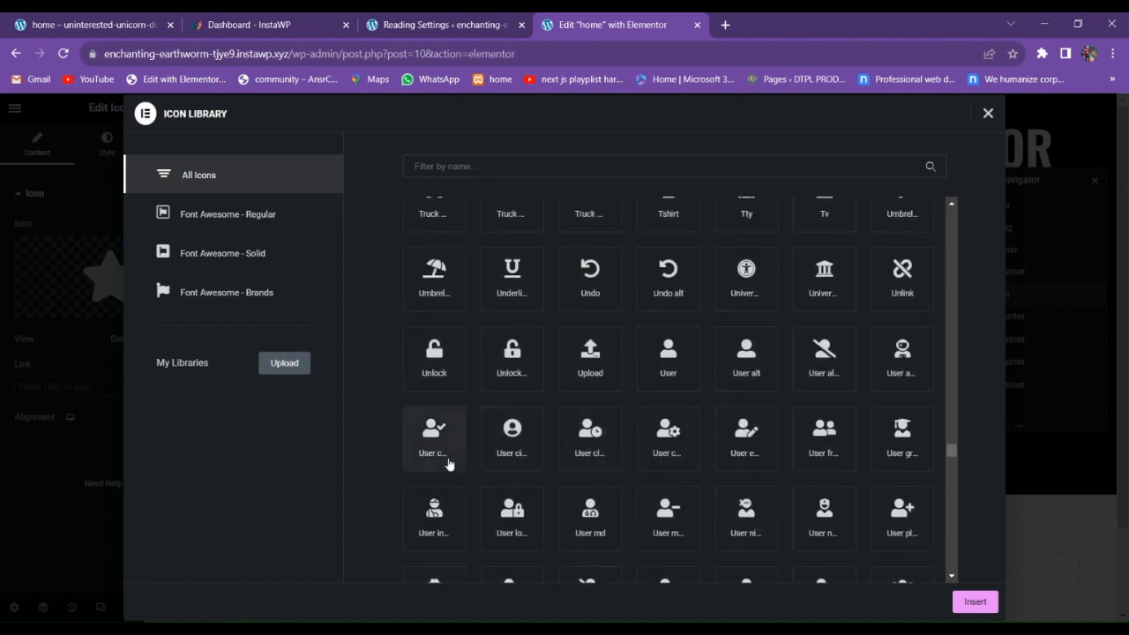
{"action": "scroll", "coordinate": [723, 491], "scroll_direction": "down", "scroll_amount": 2}
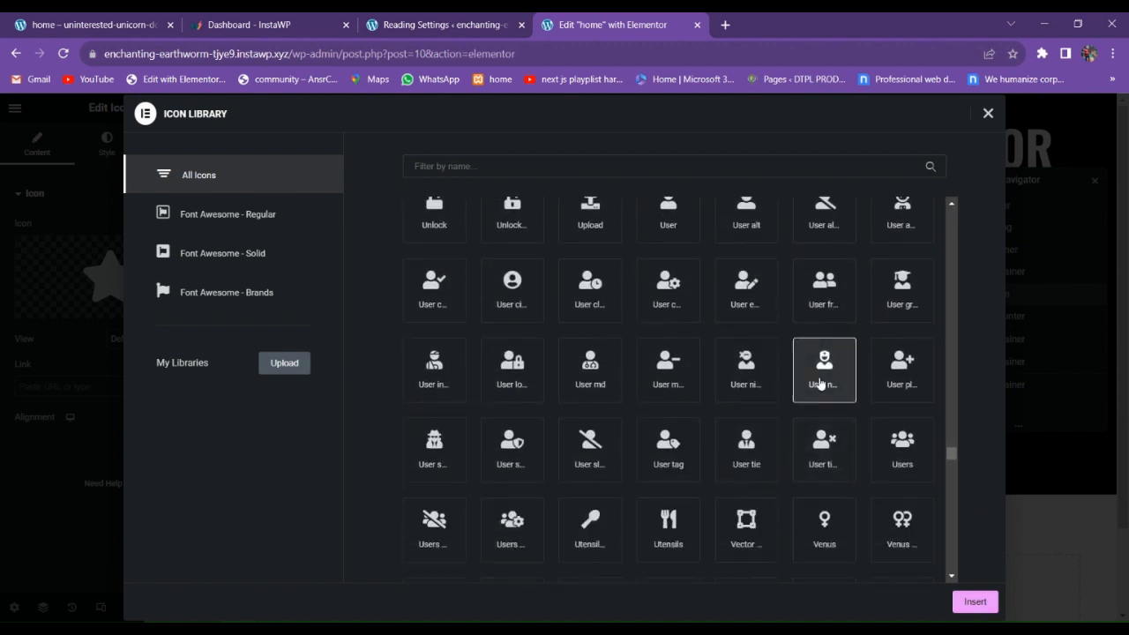
{"action": "left_click", "coordinate": [743, 453]}
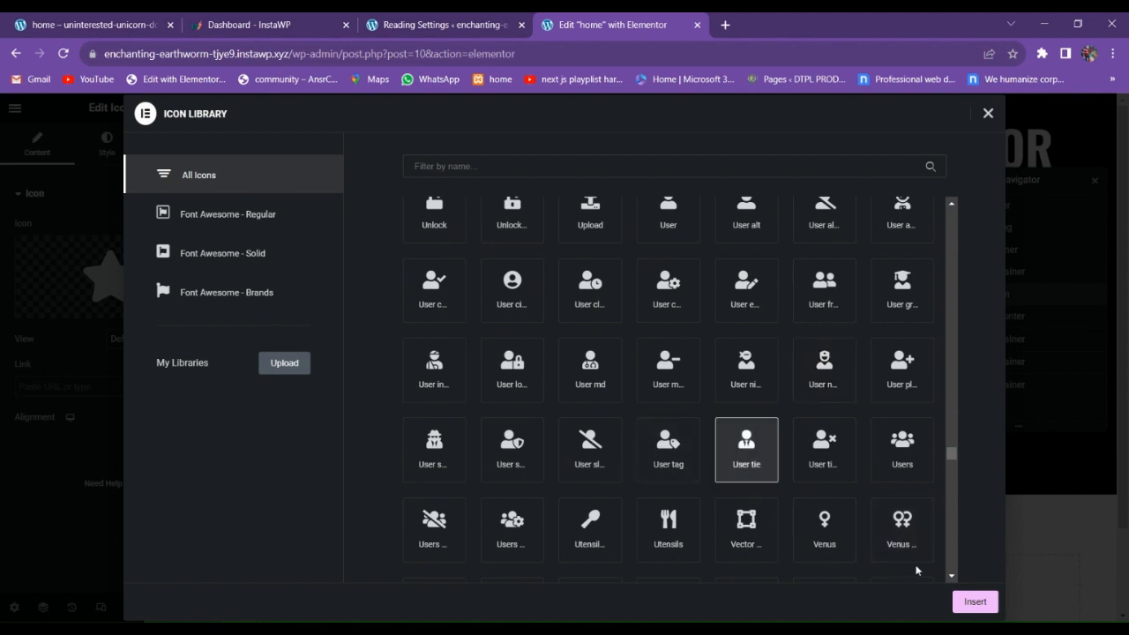
{"action": "left_click", "coordinate": [962, 603]}
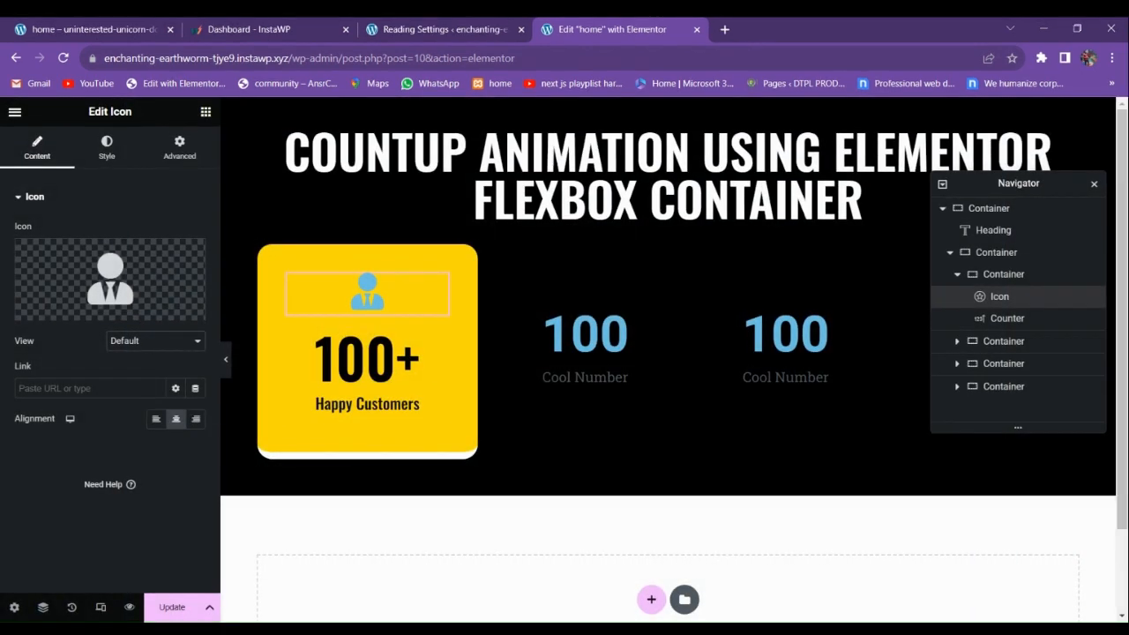
Try the Framed view on the person icon and settle on the Stacked view with a circle shape.
{"action": "left_click", "coordinate": [155, 341]}
{"action": "left_click", "coordinate": [138, 378]}
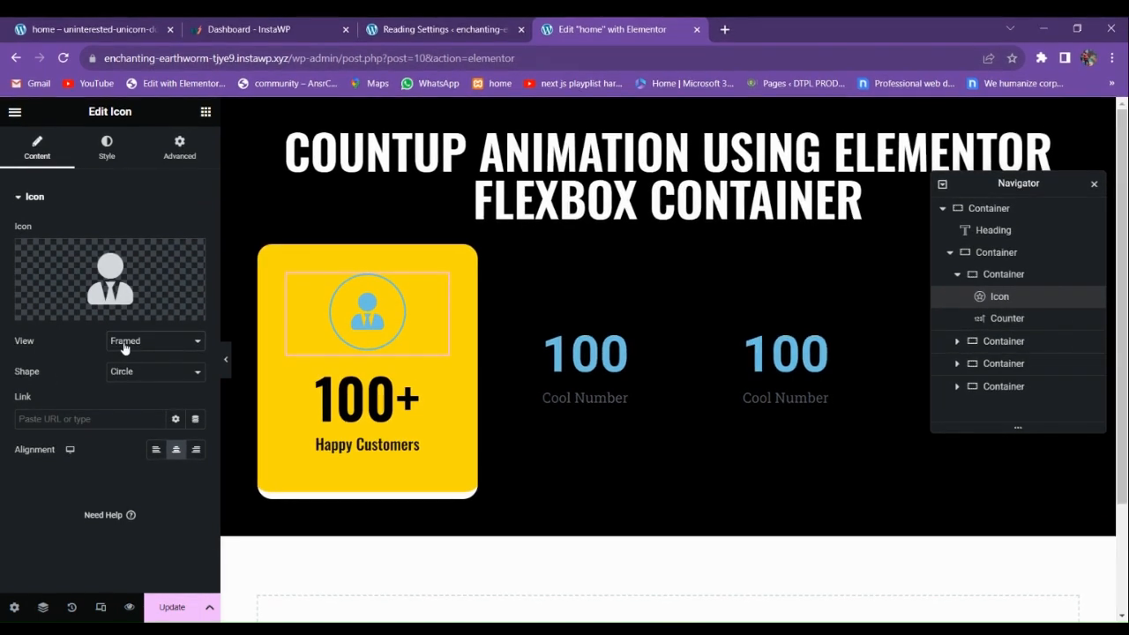
{"action": "left_click", "coordinate": [129, 373]}
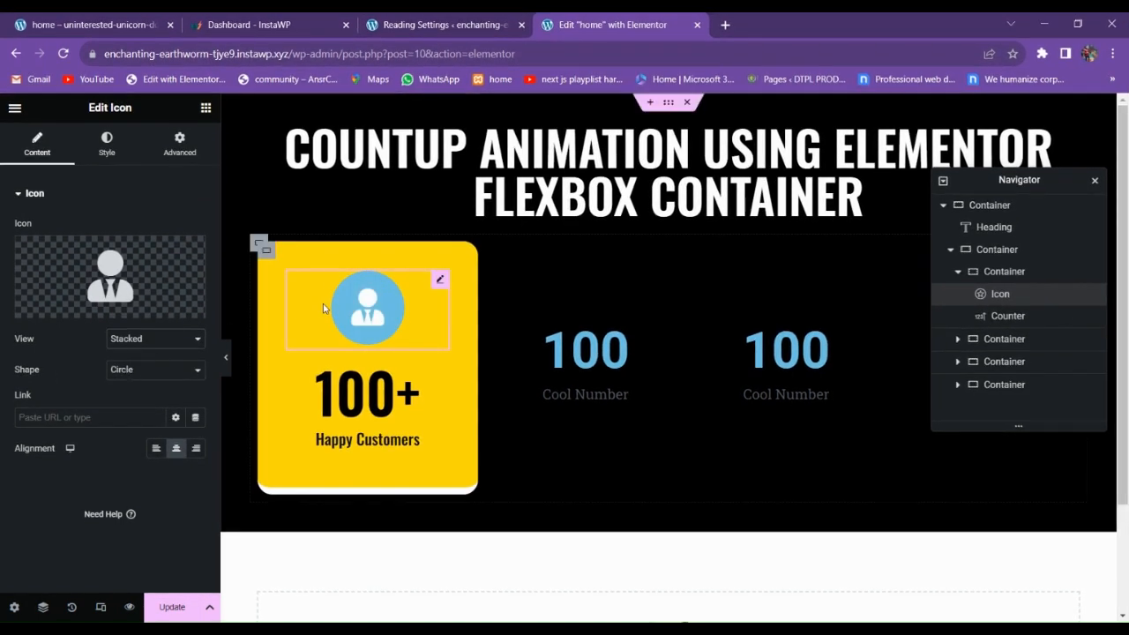
Copy the hex code of the yellow card container's background color.
{"action": "left_click", "coordinate": [106, 142]}
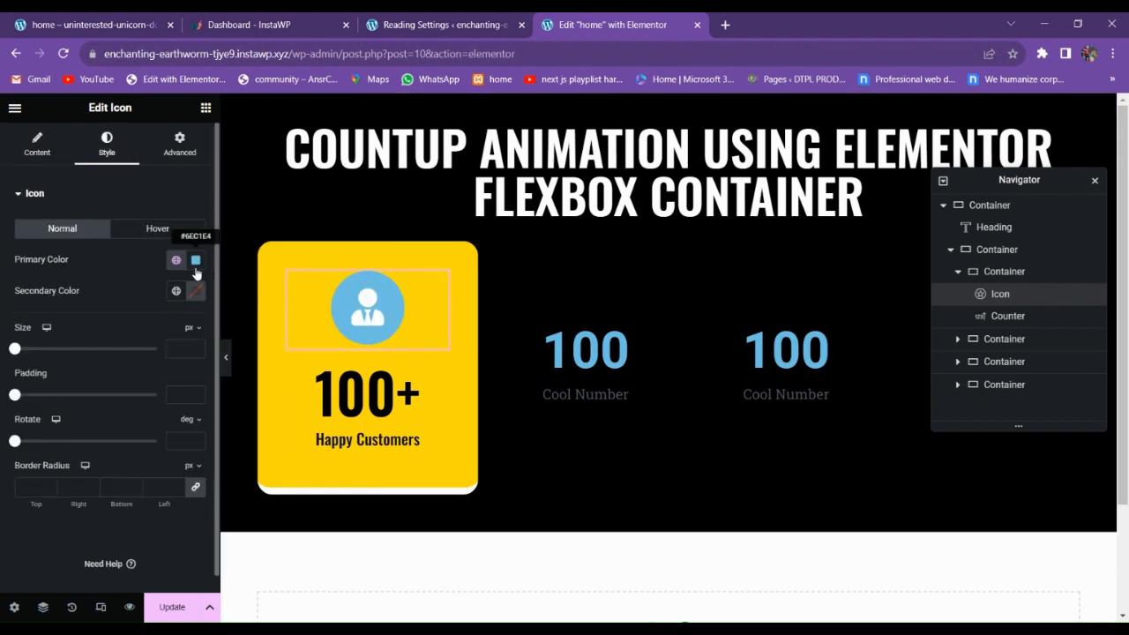
{"action": "left_click", "coordinate": [275, 261]}
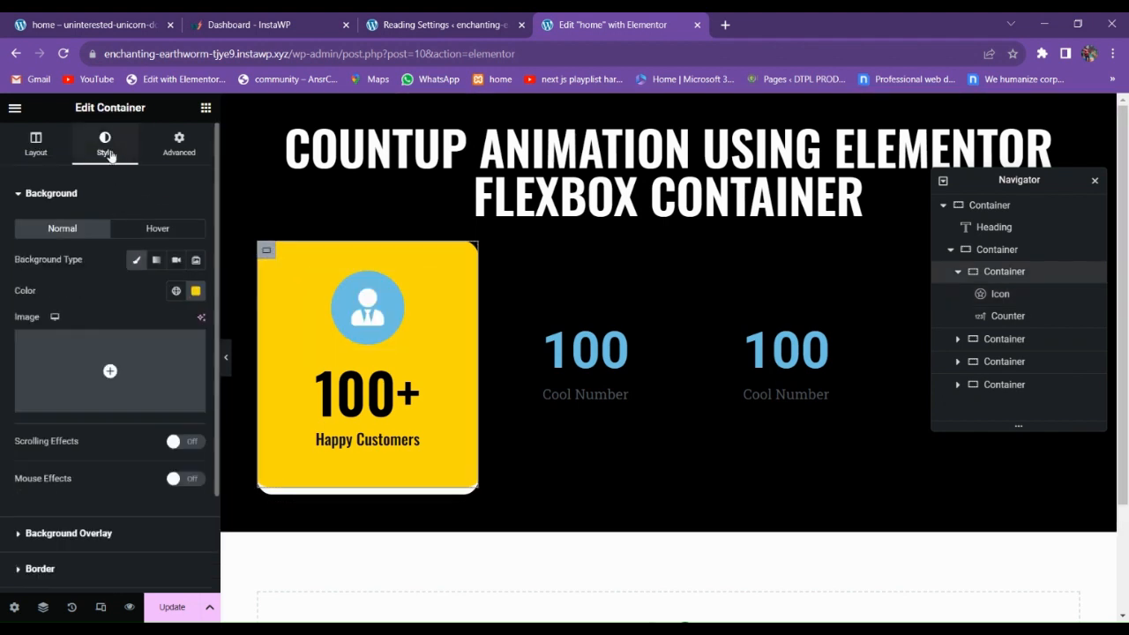
{"action": "left_click", "coordinate": [193, 291]}
{"action": "key", "text": "ctrl+c"}
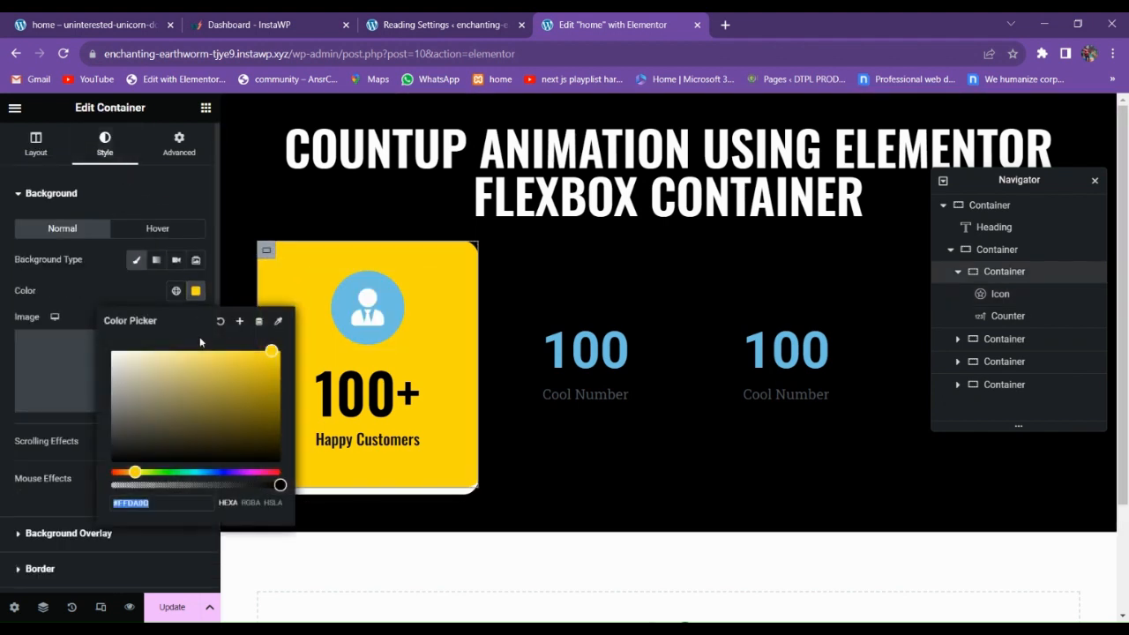
Try the copied yellow as the icon's primary color and black as its secondary color.
{"action": "left_click", "coordinate": [326, 312]}
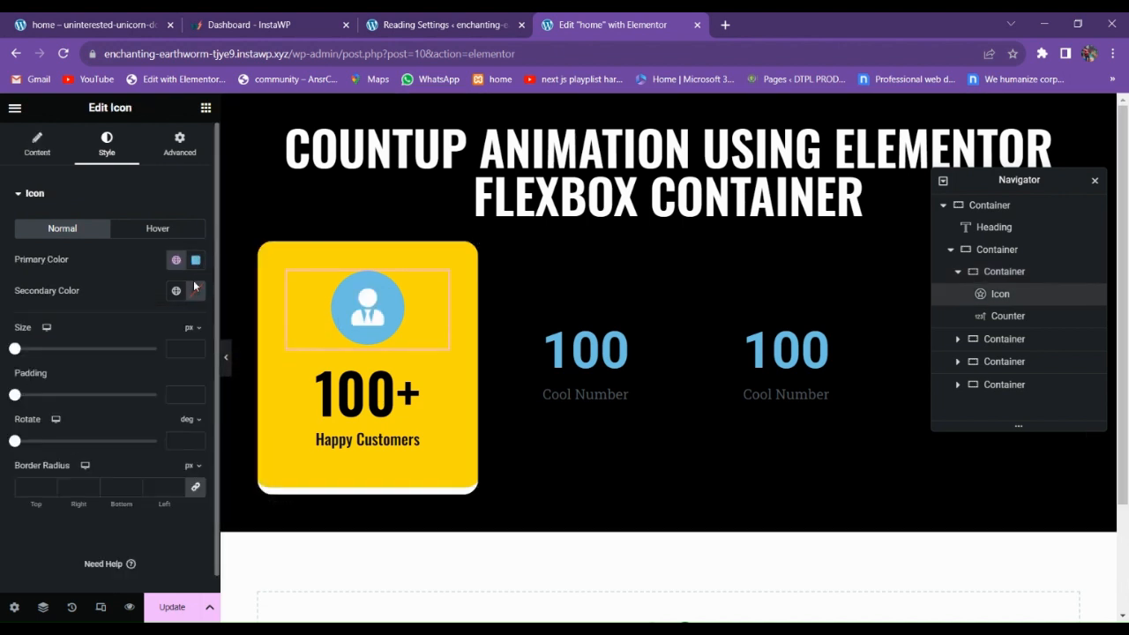
{"action": "left_click", "coordinate": [194, 287]}
{"action": "key", "text": "ctrl+v"}
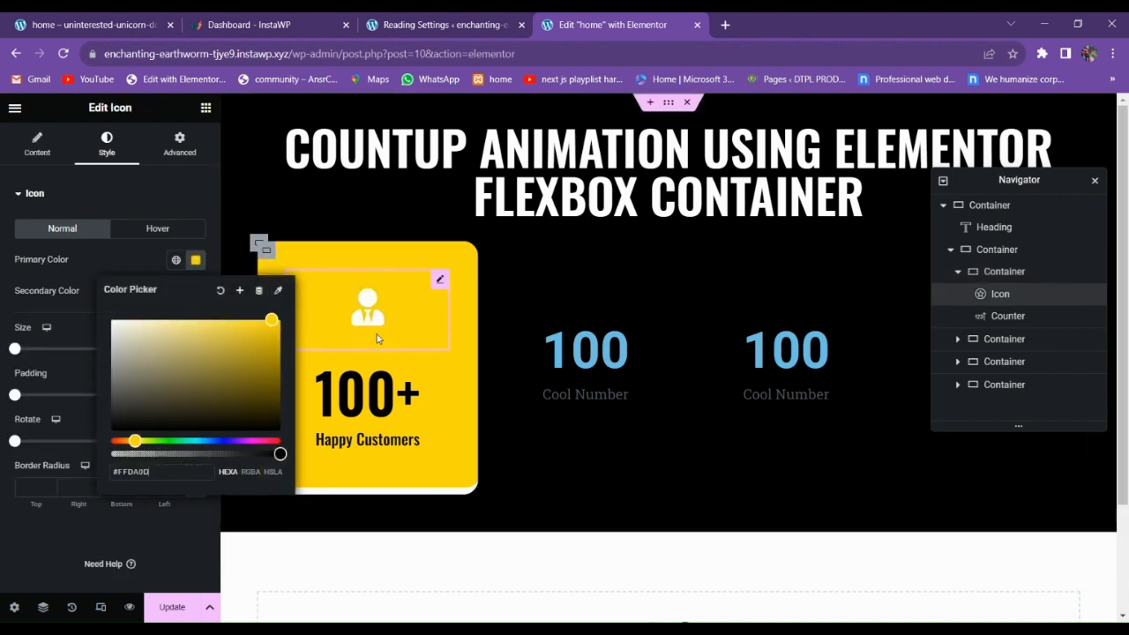
{"action": "left_click", "coordinate": [196, 292]}
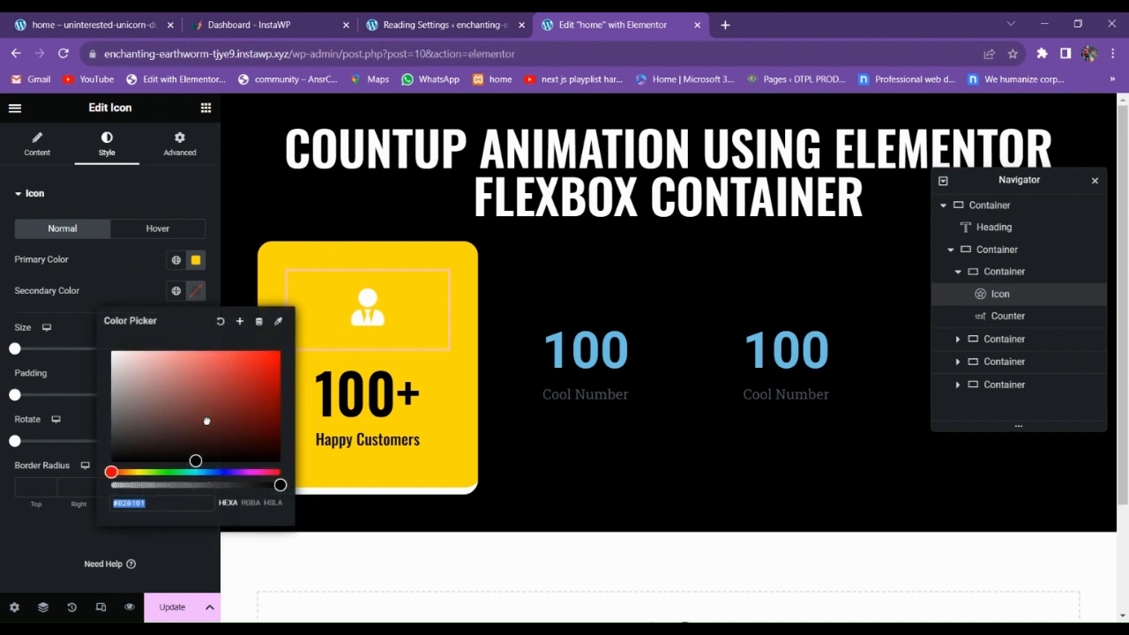
{"action": "key", "text": "ctrl+v"}
{"action": "key", "text": "Escape"}
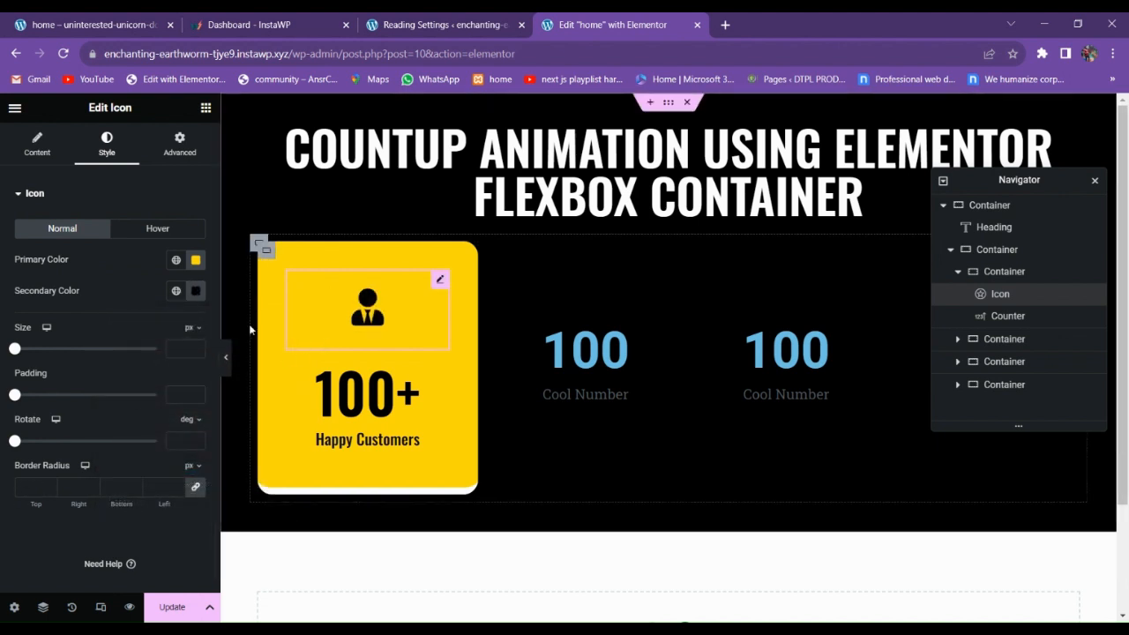
Set the icon's primary color to black (#000000) and its secondary color to the card's yellow (#FFDA0D).
{"action": "left_click", "coordinate": [196, 259]}
{"action": "type", "text": "#000000"}
{"action": "key", "text": "Escape"}
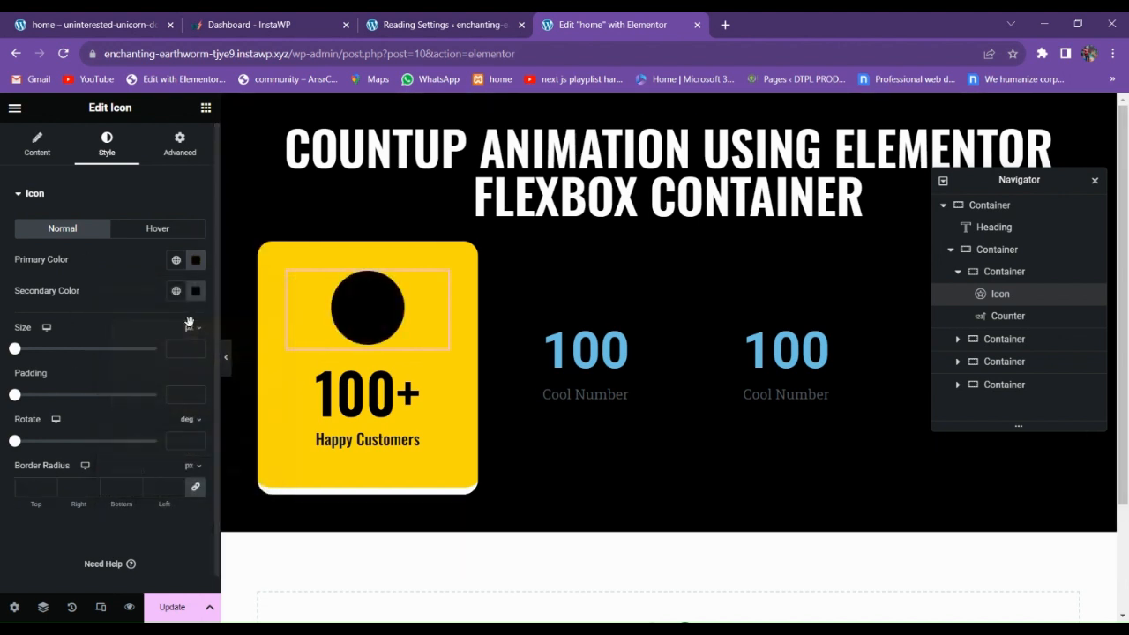
{"action": "left_click", "coordinate": [195, 292]}
{"action": "key", "text": "ctrl+v"}
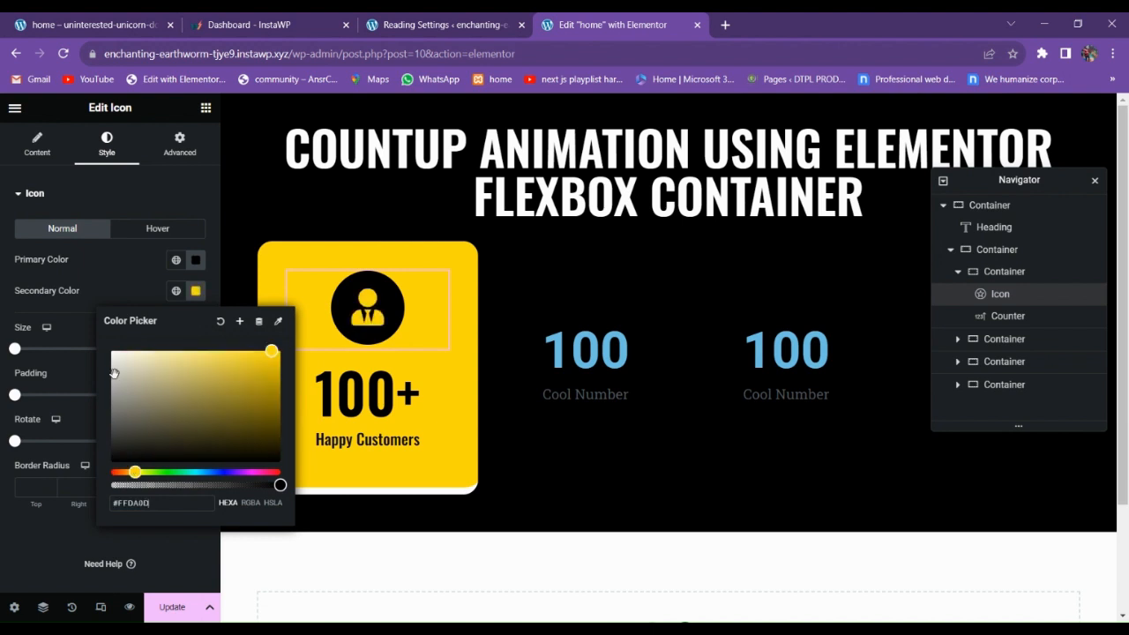
{"action": "key", "text": "Escape"}
Set the icon's size to 40 px and its hover animation to Bob, and preview the card.
{"action": "left_click", "coordinate": [198, 347]}
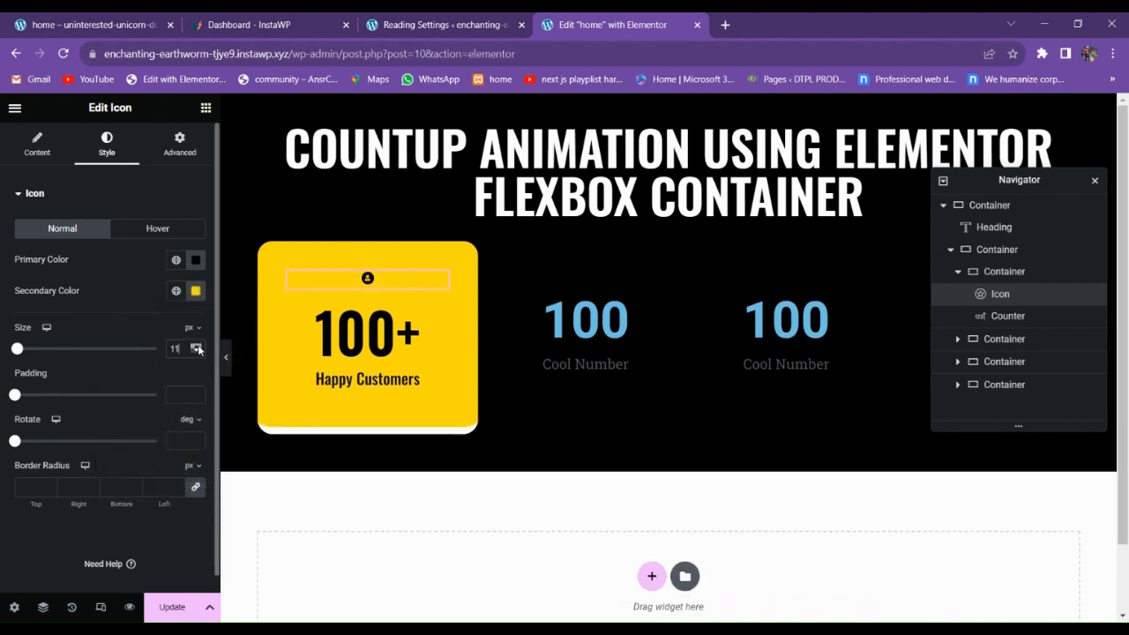
{"action": "left_click", "coordinate": [198, 348]}
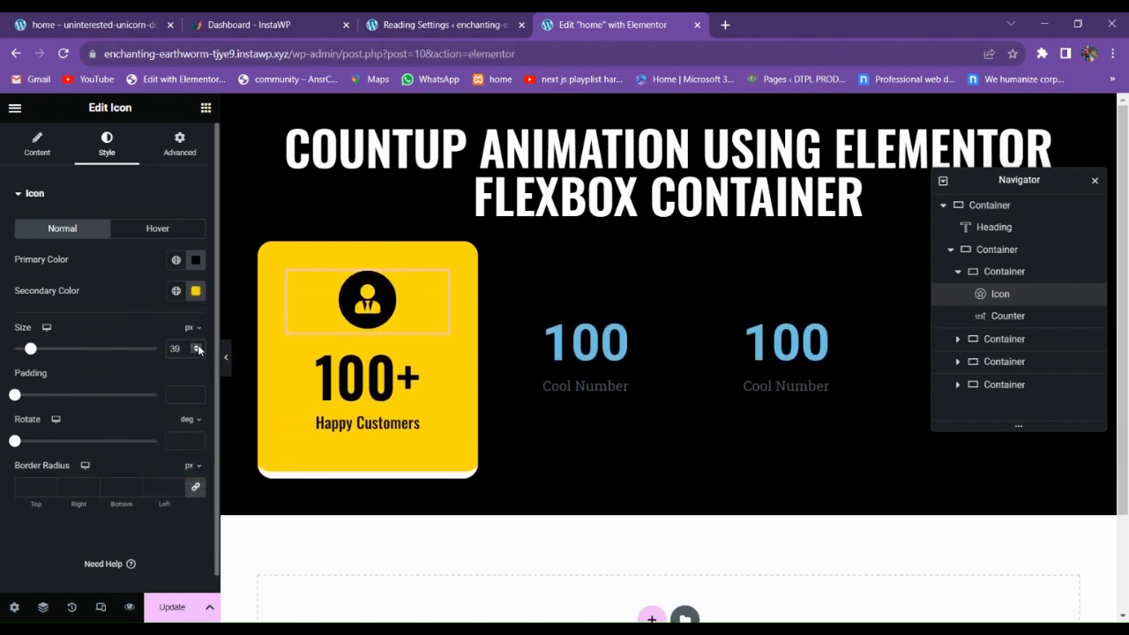
{"action": "left_click", "coordinate": [145, 230]}
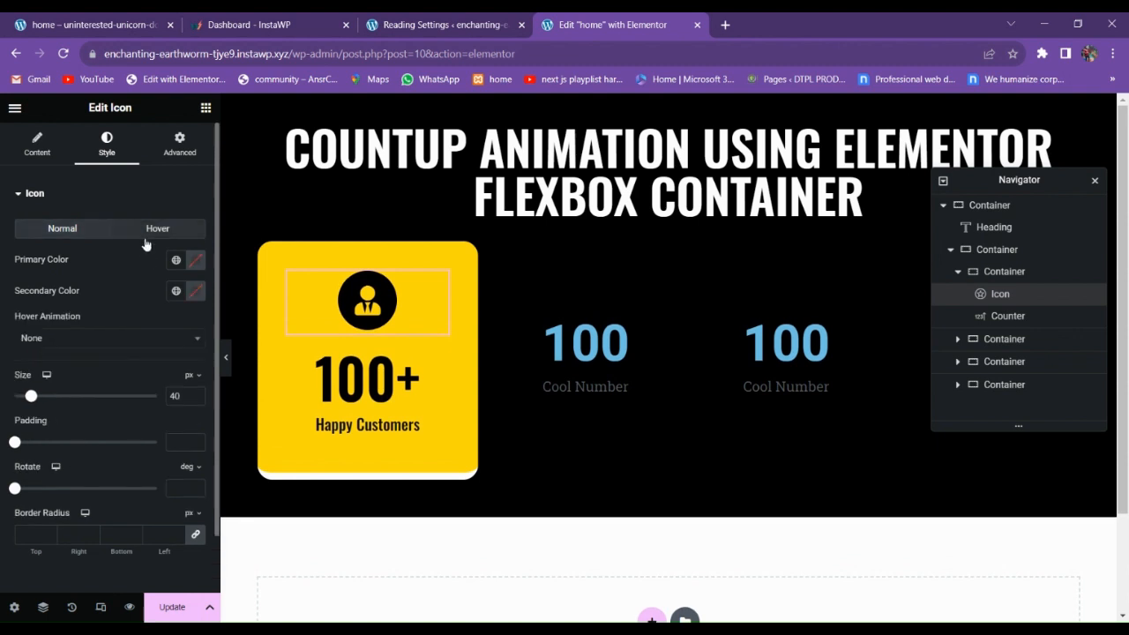
{"action": "left_click", "coordinate": [97, 338]}
{"action": "type", "text": "bob"}
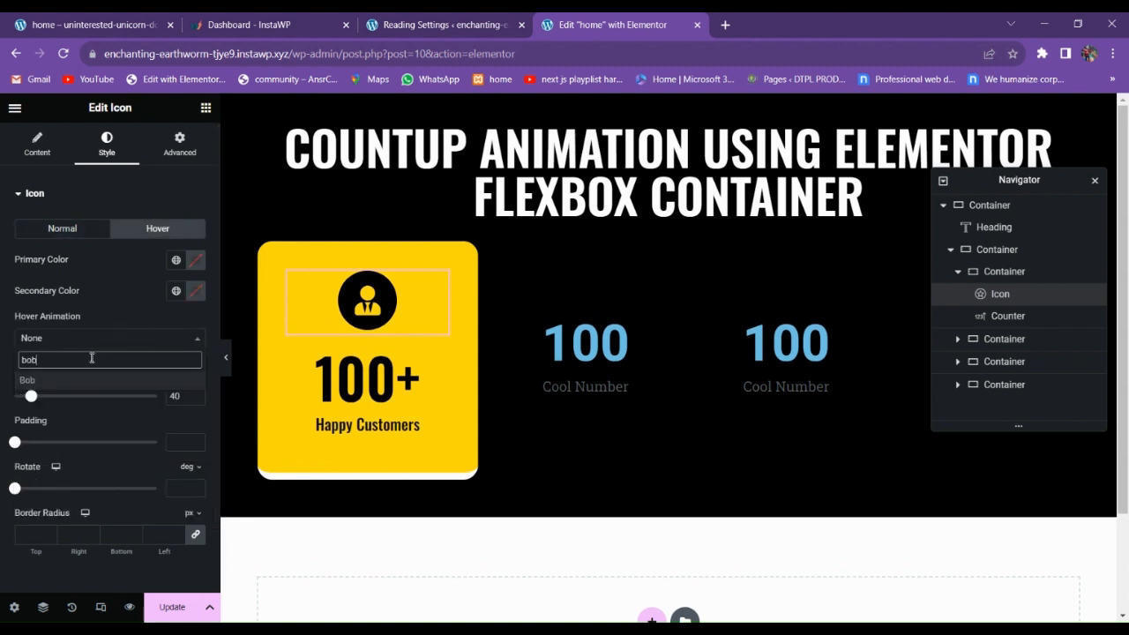
{"action": "key", "text": "Return"}
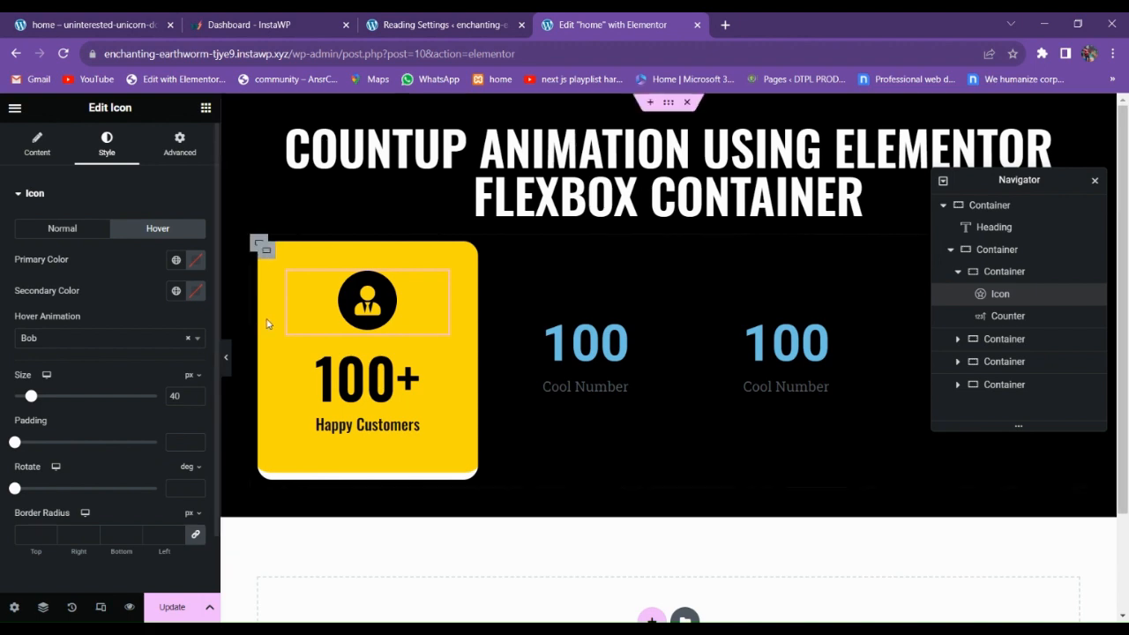
{"action": "left_click", "coordinate": [226, 358]}
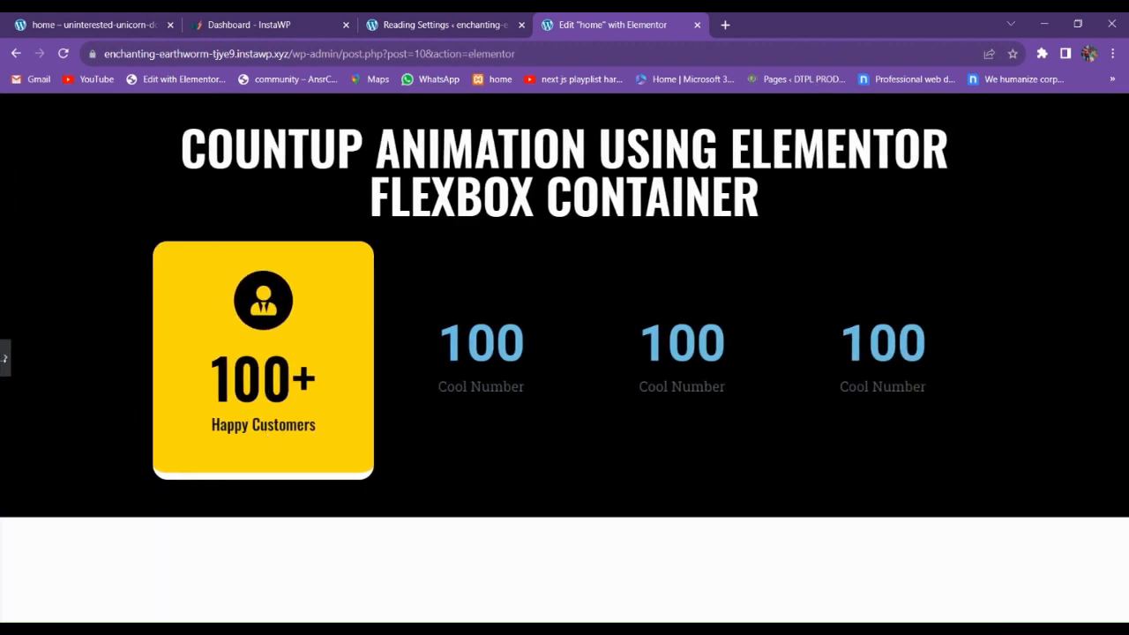
{"action": "left_click", "coordinate": [4, 358]}
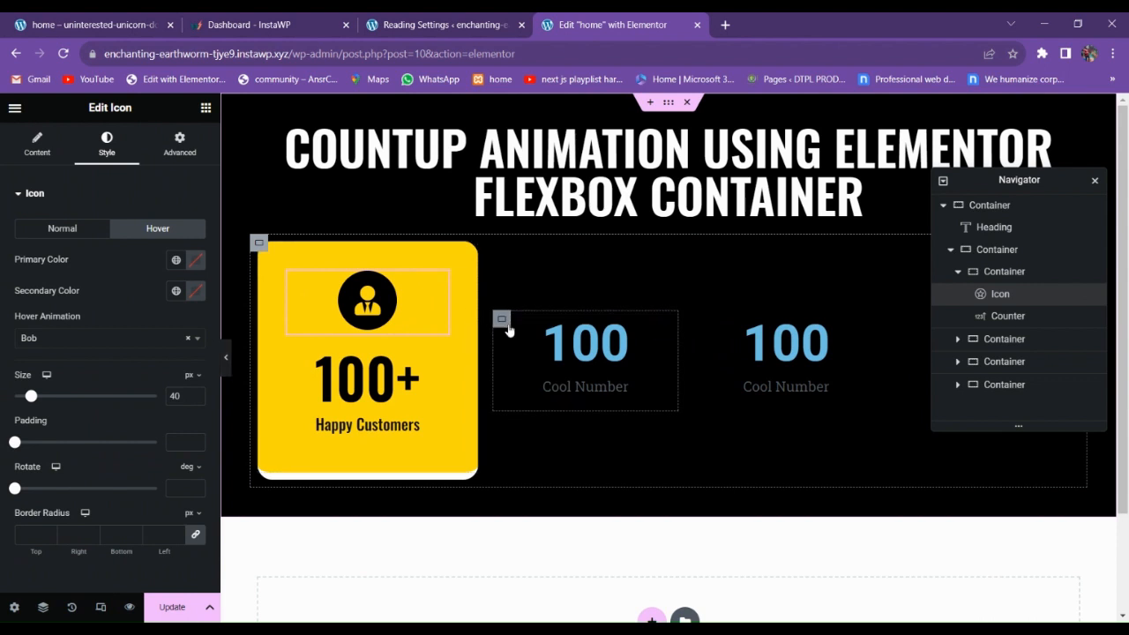
Delete the three unstyled Cool Number counter containers beside the yellow card.
{"action": "right_click", "coordinate": [502, 319]}
{"action": "left_click", "coordinate": [547, 607]}
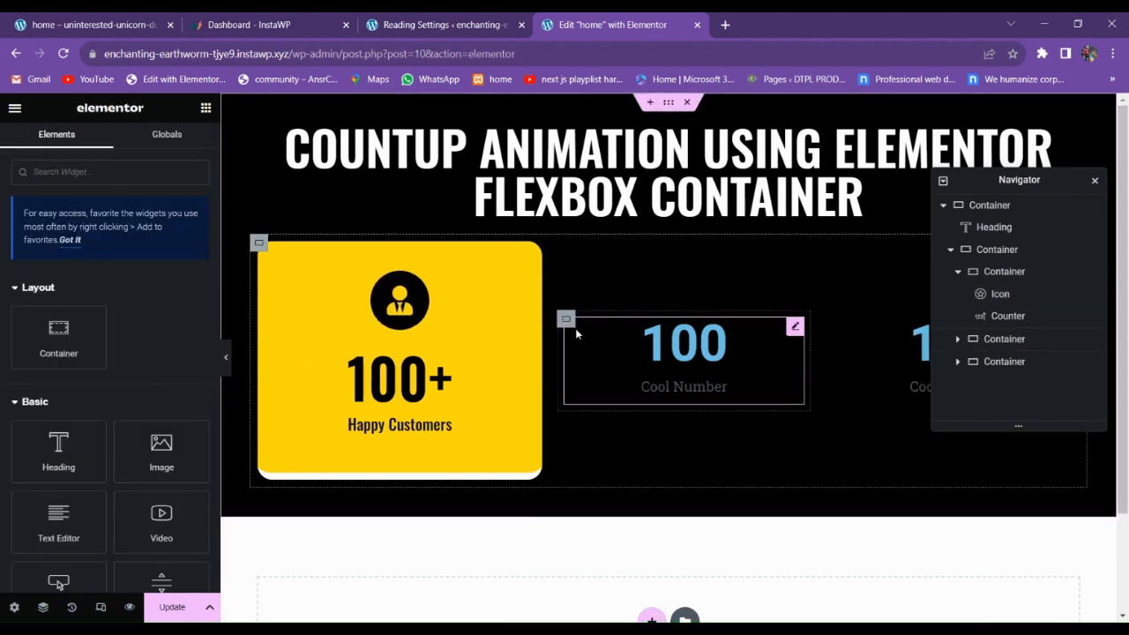
{"action": "right_click", "coordinate": [565, 319]}
{"action": "left_click", "coordinate": [609, 606]}
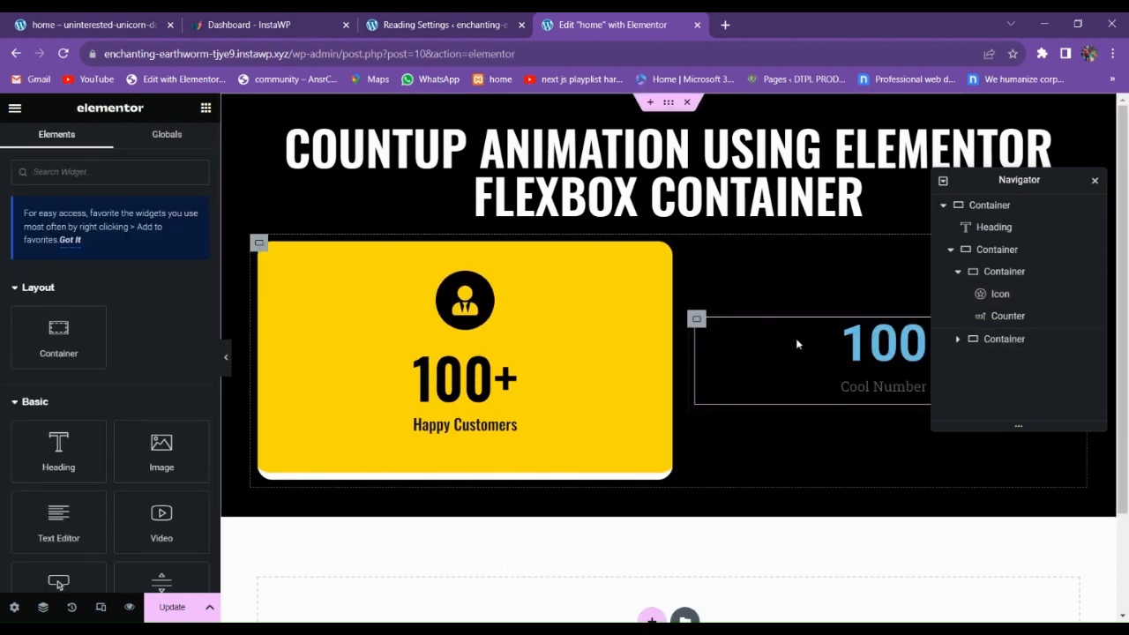
{"action": "right_click", "coordinate": [698, 320]}
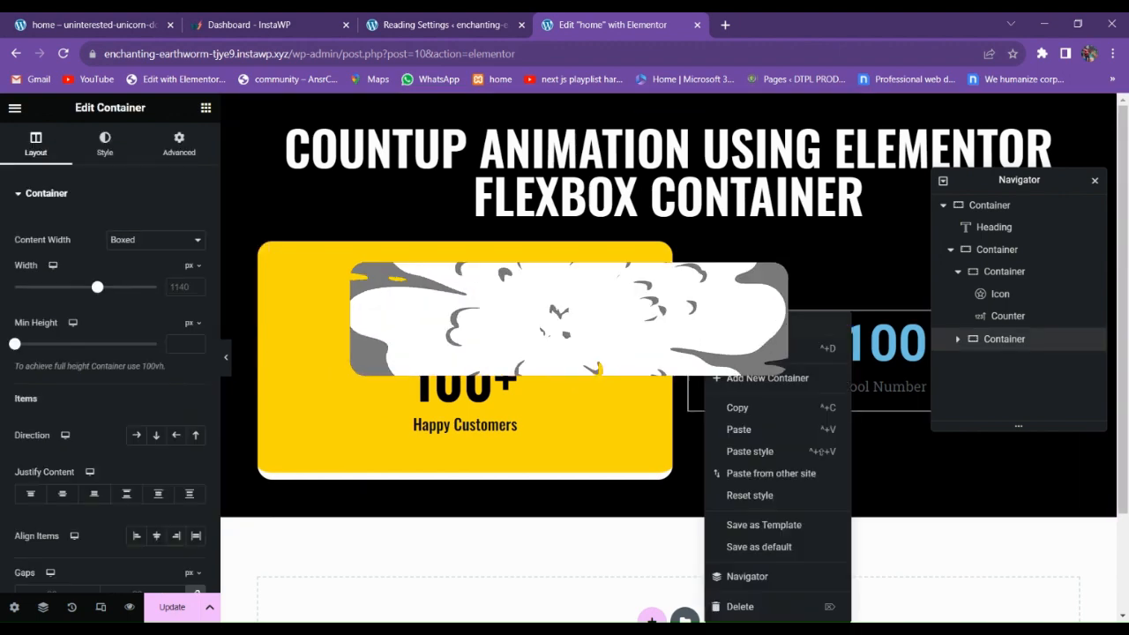
{"action": "left_click", "coordinate": [732, 606]}
Duplicate the yellow Happy Customers card container twice to make a row of three cards.
{"action": "left_click", "coordinate": [265, 251]}
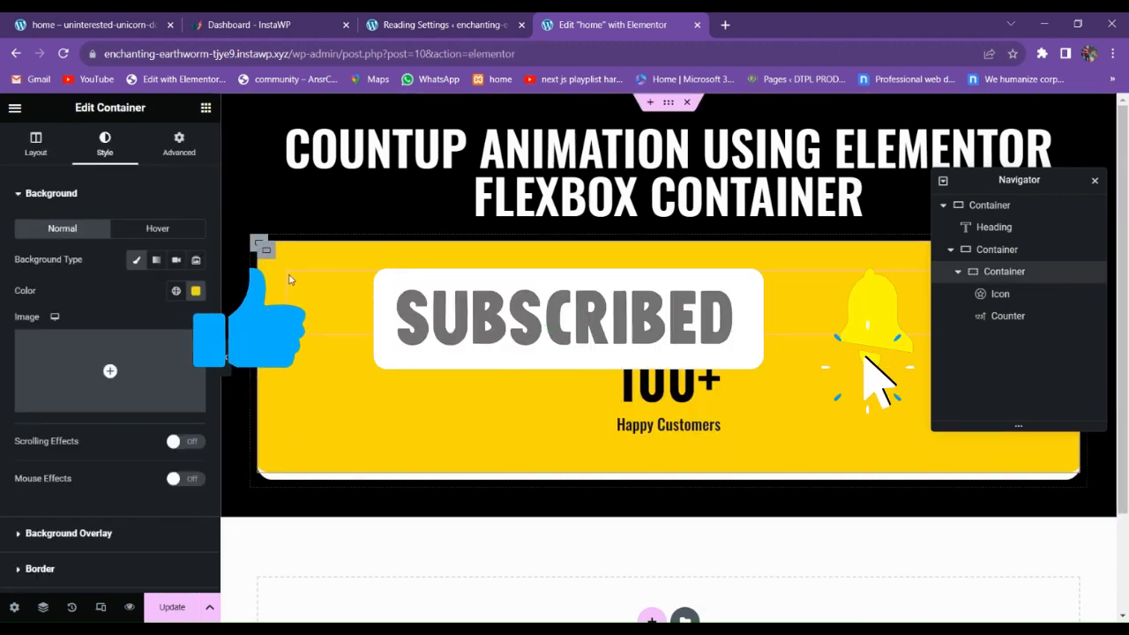
{"action": "right_click", "coordinate": [264, 252]}
{"action": "left_click", "coordinate": [287, 280]}
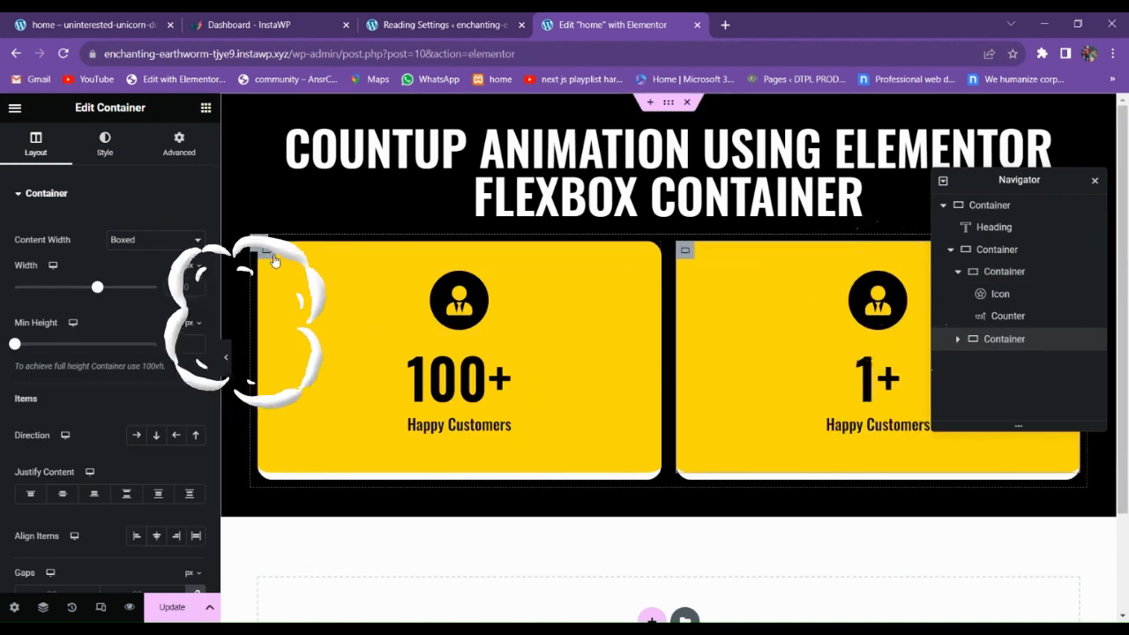
{"action": "right_click", "coordinate": [265, 252]}
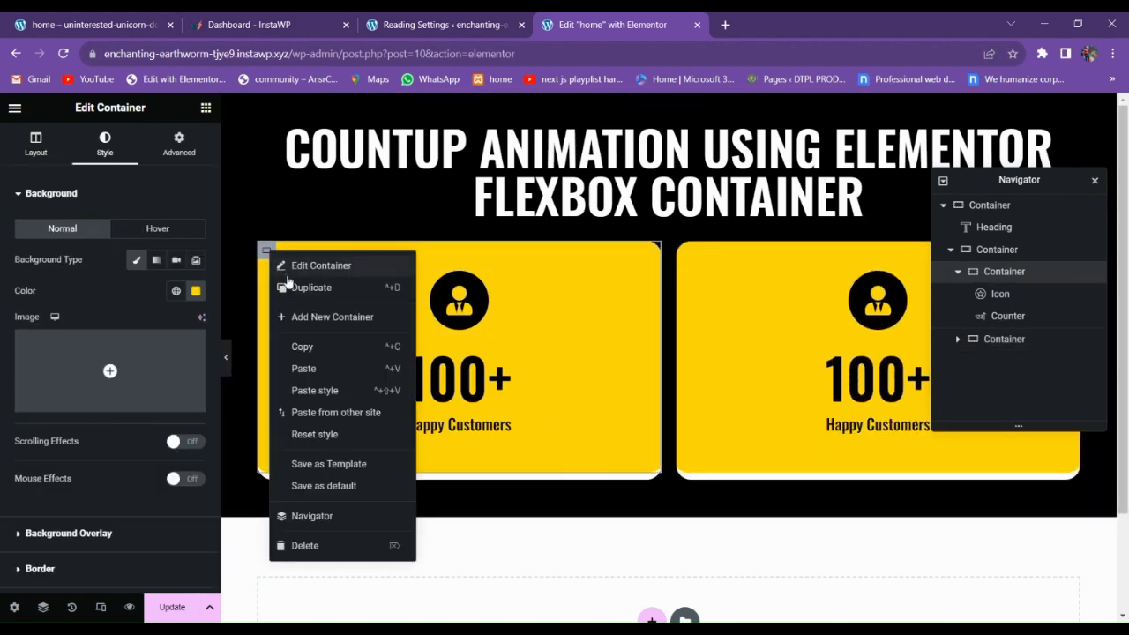
{"action": "left_click", "coordinate": [288, 287]}
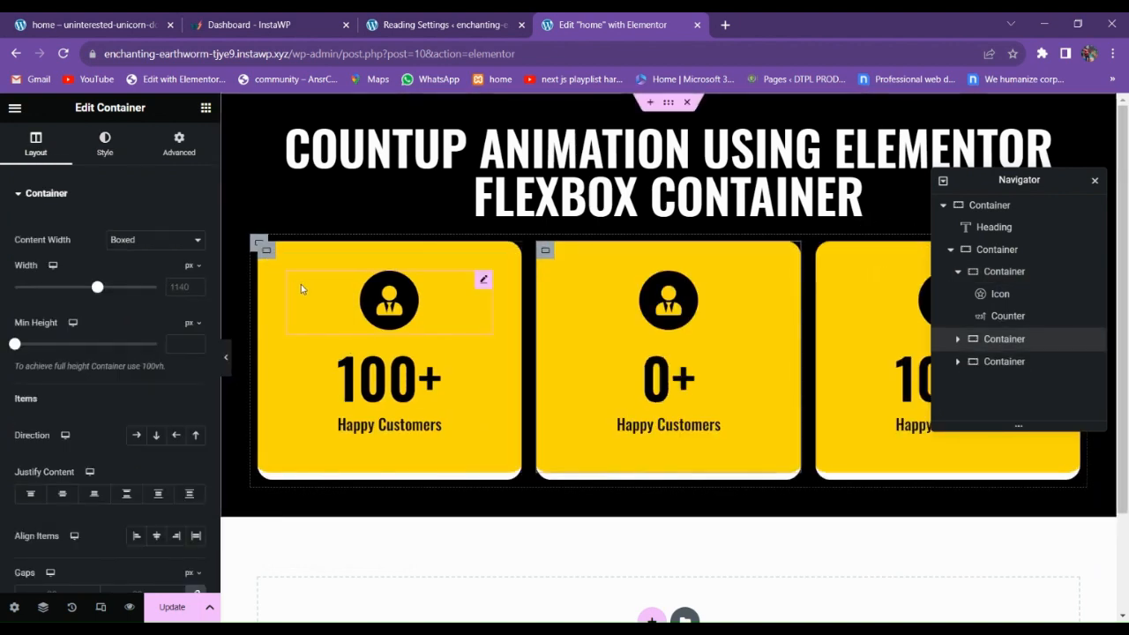
Duplicate the yellow Happy Customers card container once more to make a row of four, and preview the row on the full-width canvas.
{"action": "right_click", "coordinate": [545, 250]}
{"action": "left_click", "coordinate": [587, 290]}
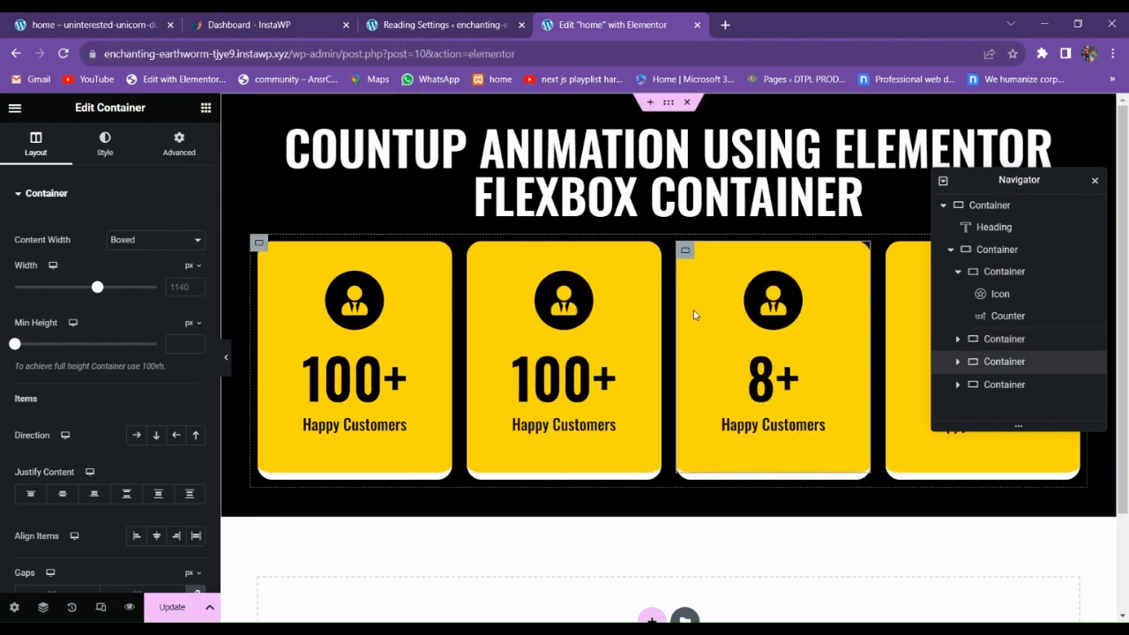
{"action": "left_click", "coordinate": [227, 360]}
{"action": "left_click", "coordinate": [3, 371]}
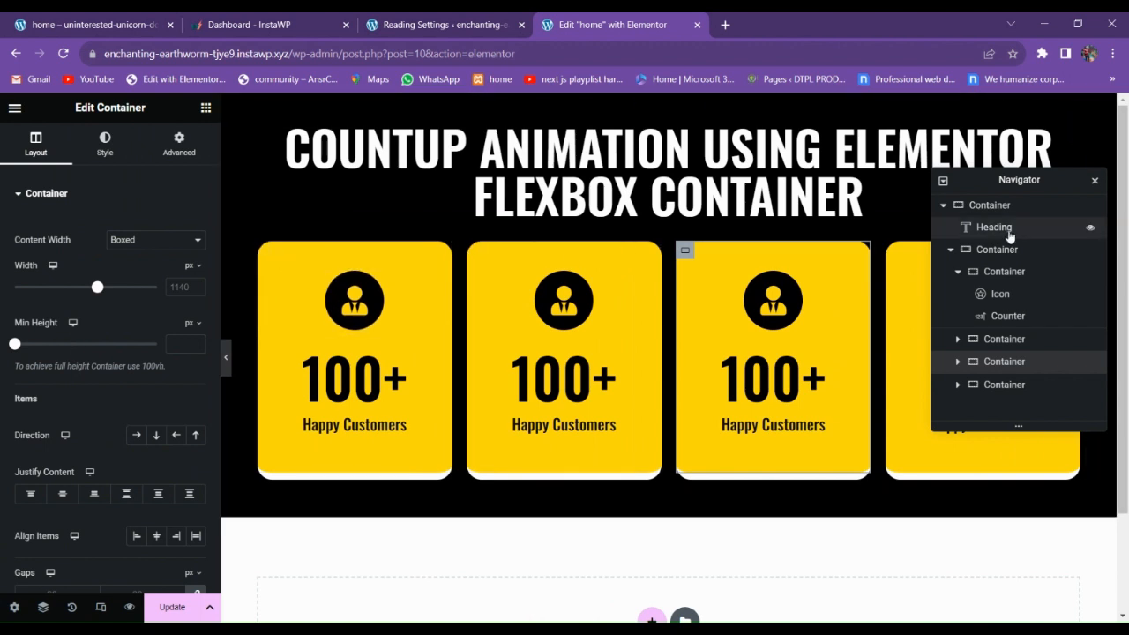
Set the boxed content width of the outer container holding the heading and cards to 1400 px.
{"action": "left_click", "coordinate": [667, 104]}
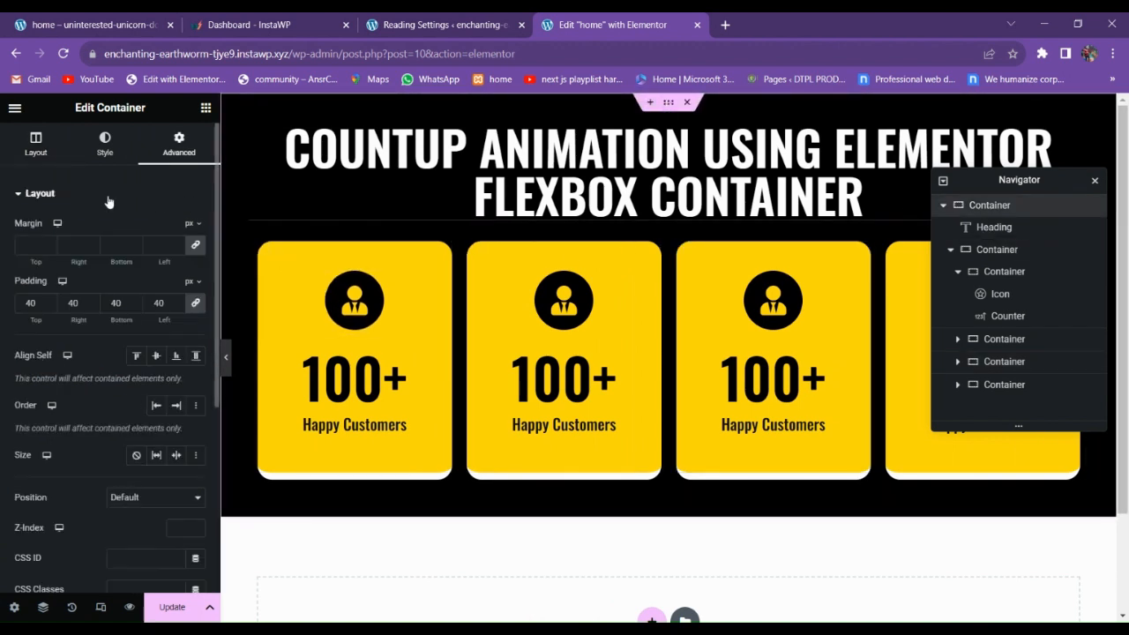
{"action": "left_click", "coordinate": [36, 144]}
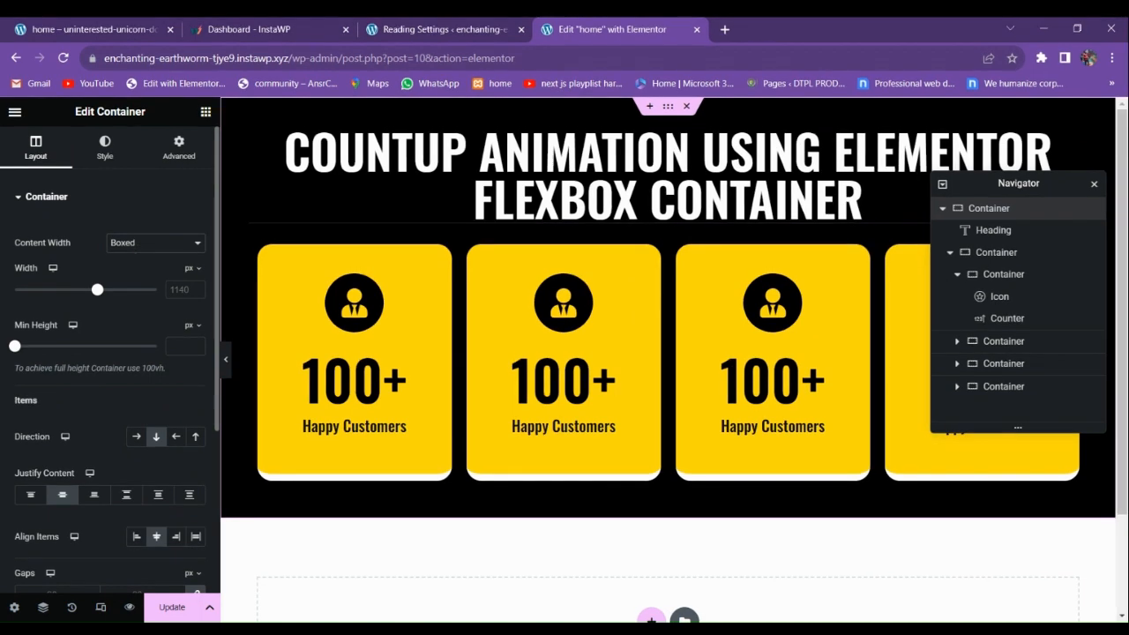
{"action": "left_click", "coordinate": [181, 288]}
{"action": "type", "text": "140"}
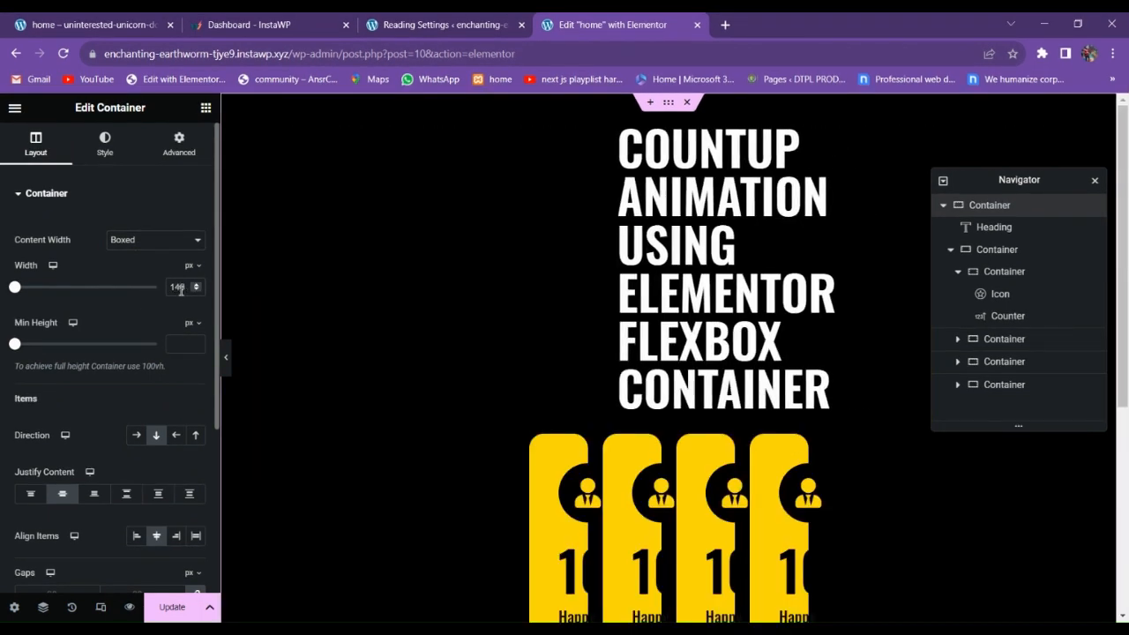
{"action": "type", "text": "0"}
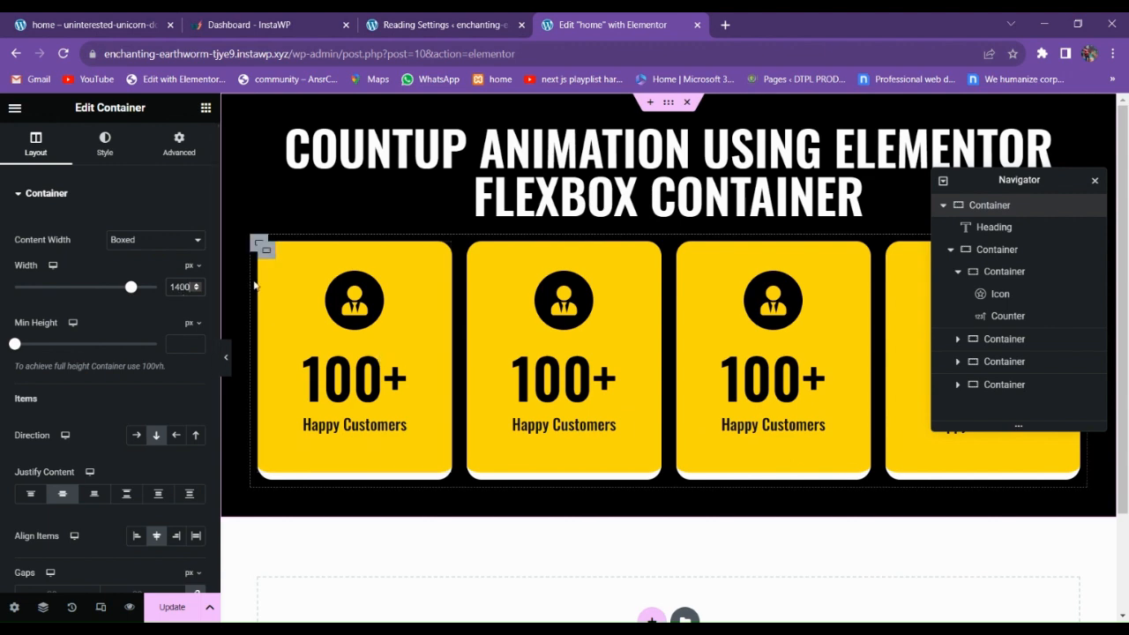
Select the container holding the four cards, preview it on the full-width canvas, and move the Navigator away from the heading.
{"action": "left_click", "coordinate": [258, 243]}
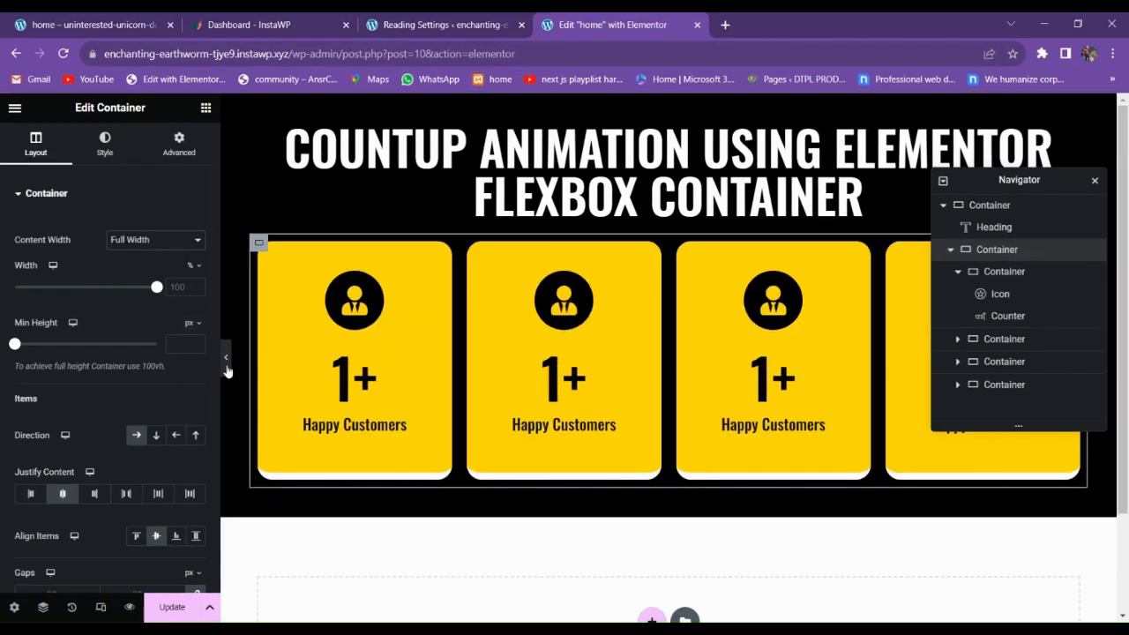
{"action": "left_click", "coordinate": [225, 359]}
{"action": "left_click", "coordinate": [5, 359]}
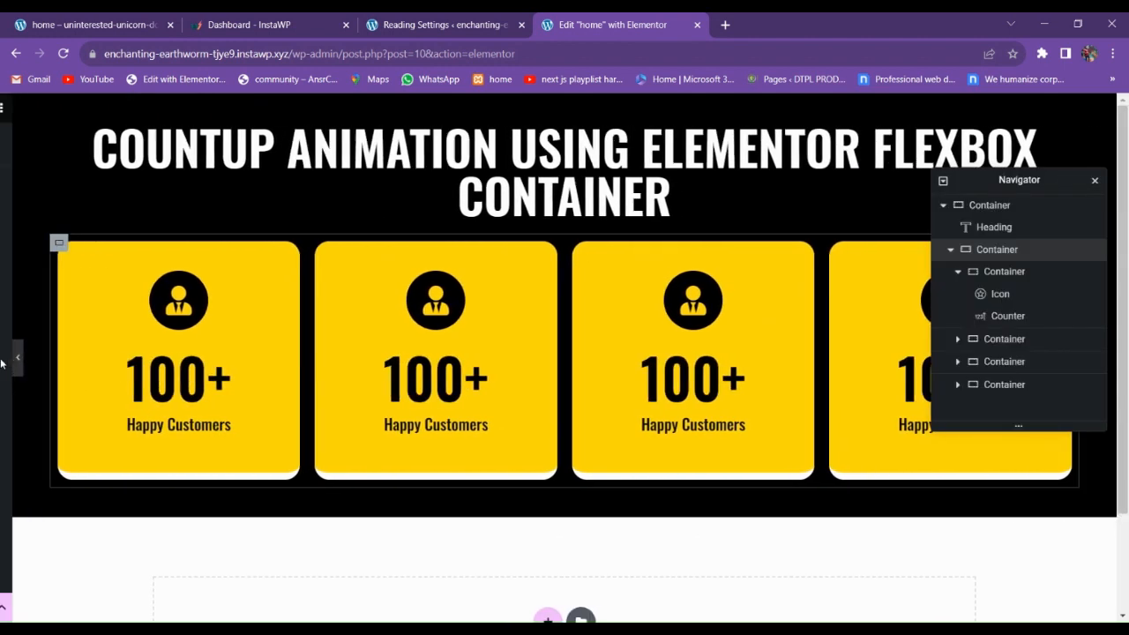
{"action": "left_click_drag", "start_coordinate": [1023, 184], "coordinate": [889, 319]}
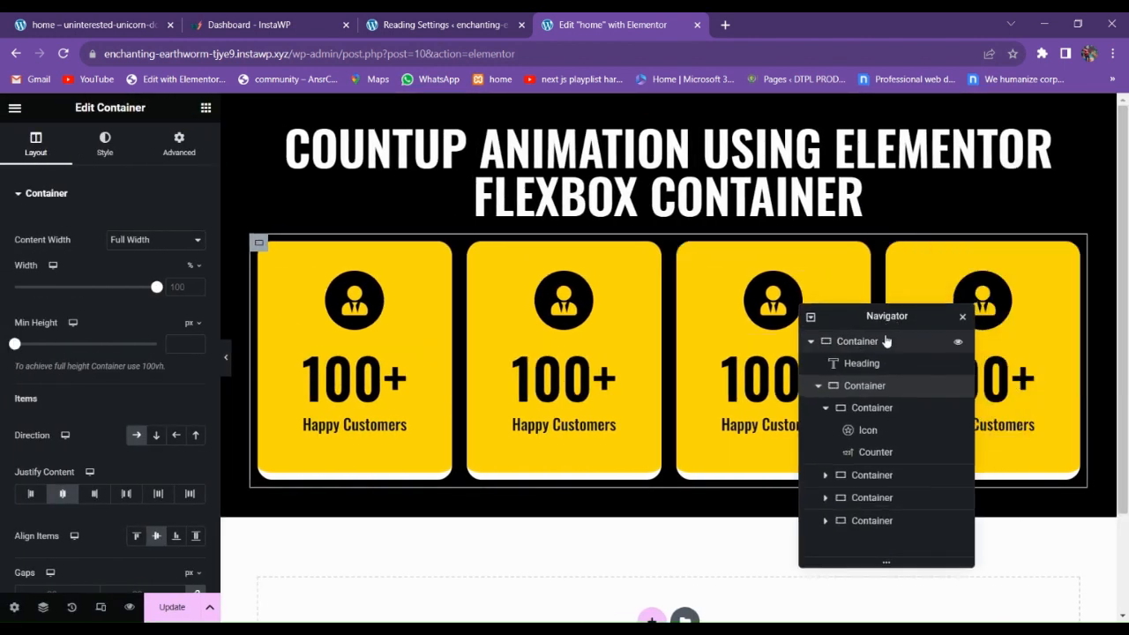